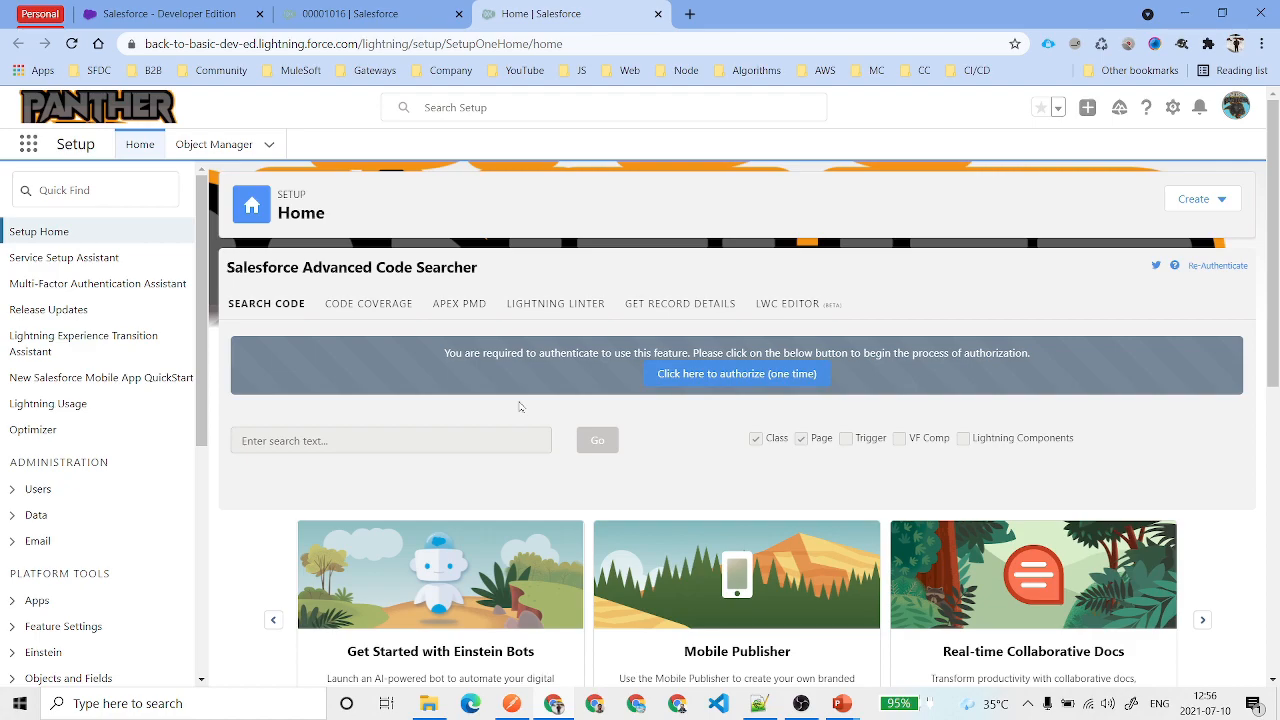
- Find Macro Settings in Setup by searching for "macro" and review its description and the text-field search and folder-sharing options
{"action": "left_click", "coordinate": [95, 190]}
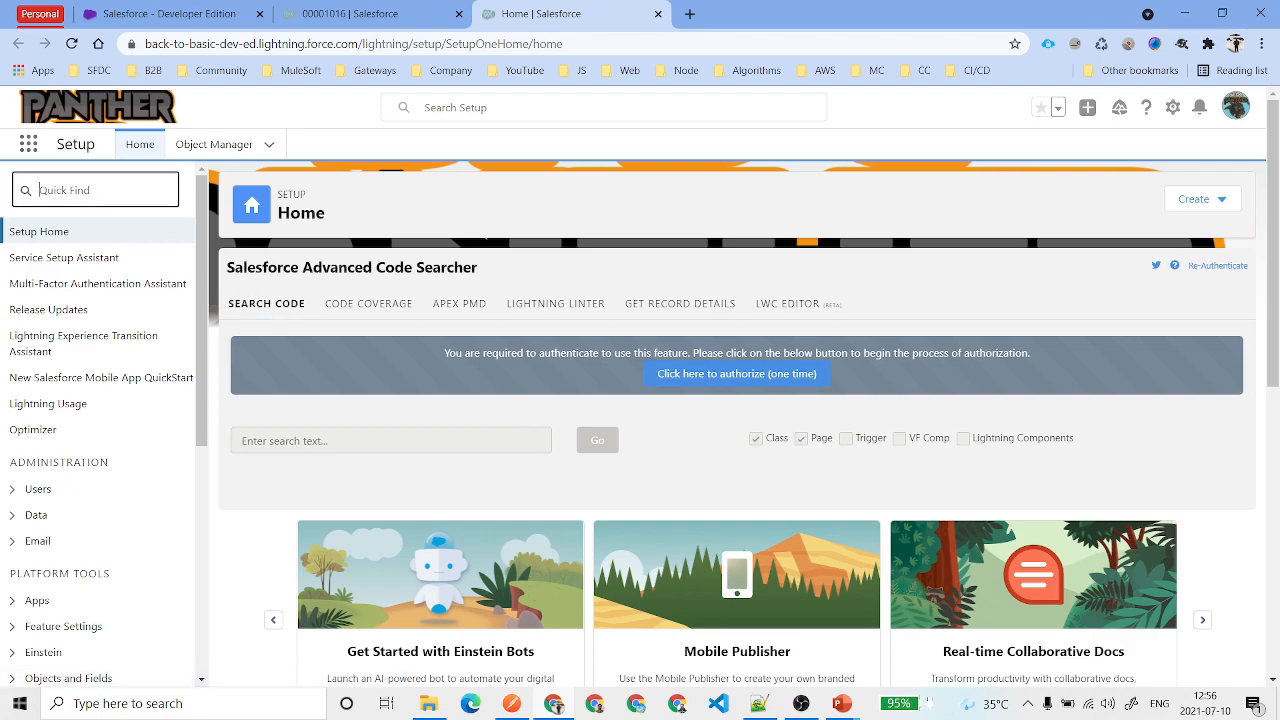
{"action": "type", "text": "macro"}
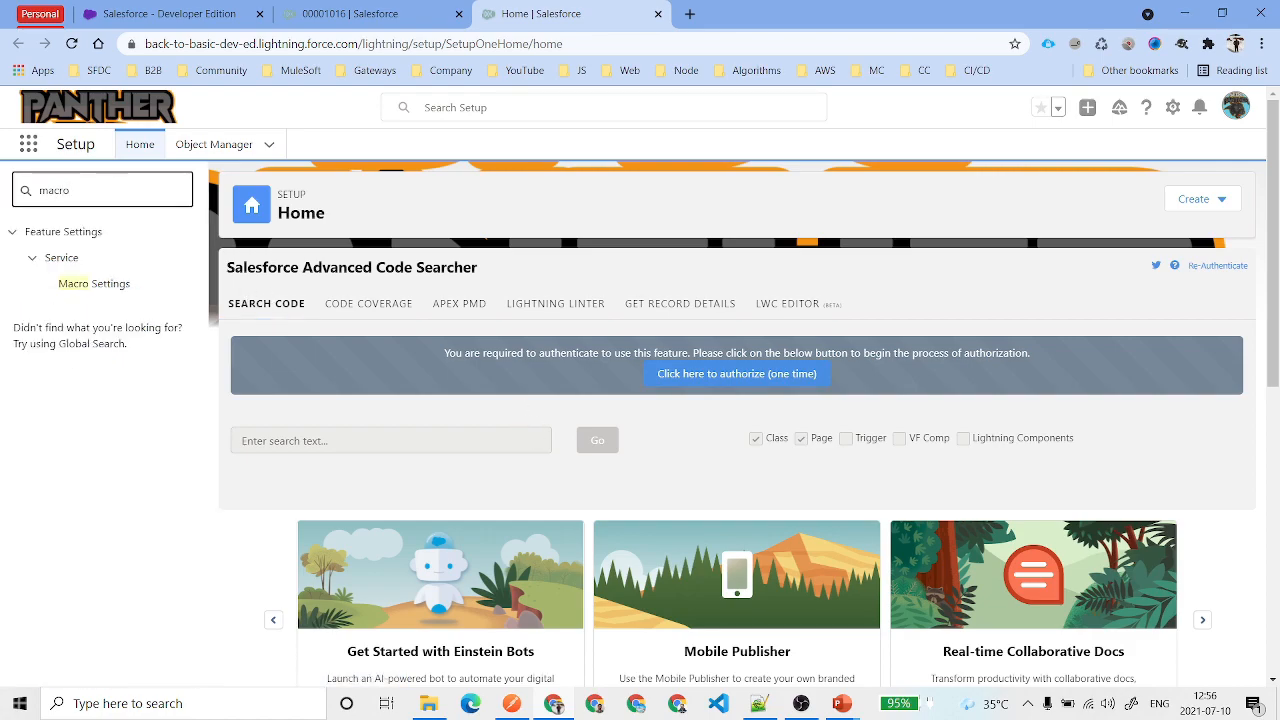
{"action": "left_click_drag", "start_coordinate": [69, 190], "coordinate": [12, 200]}
{"action": "left_click", "coordinate": [72, 284]}
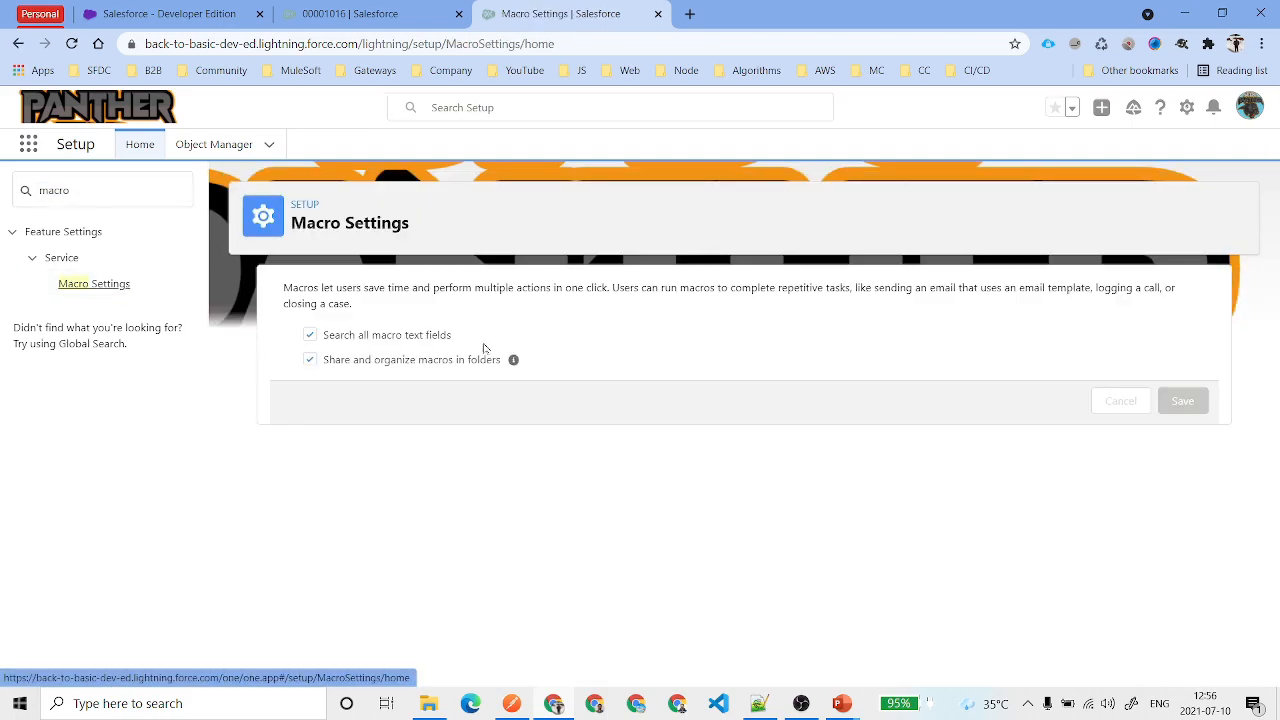
{"action": "left_click_drag", "start_coordinate": [278, 288], "coordinate": [474, 329]}
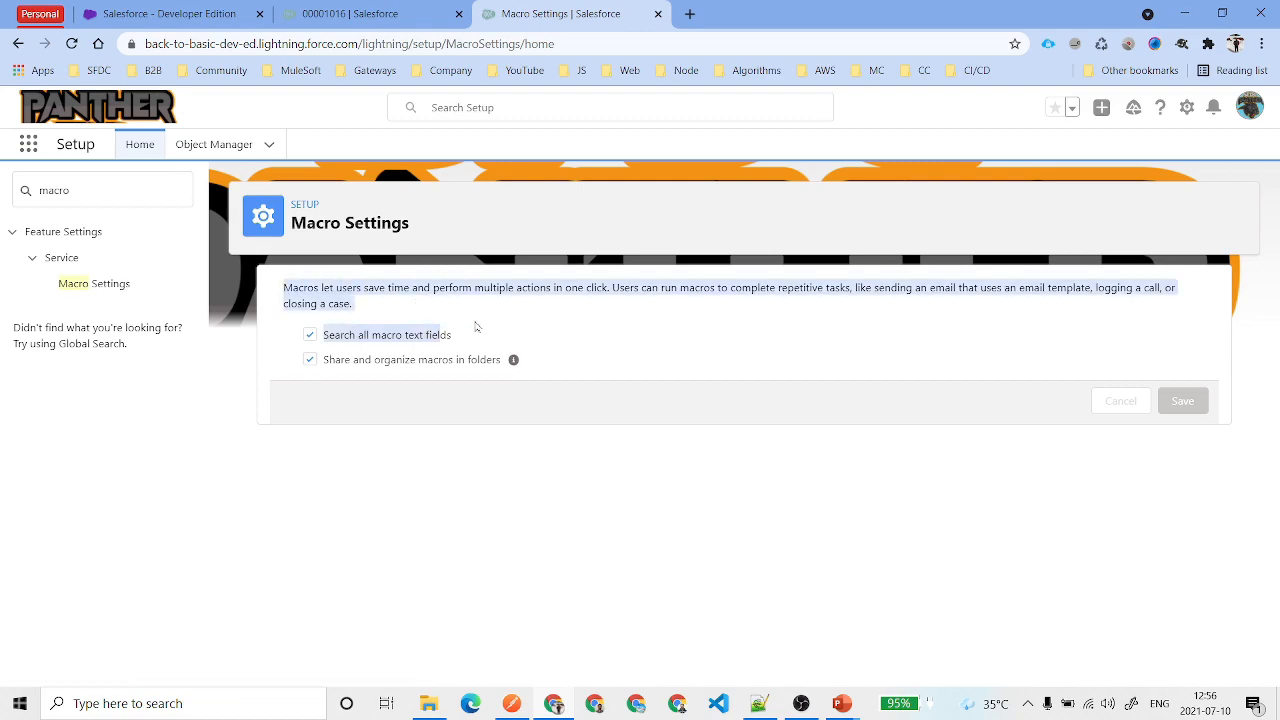
{"action": "left_click", "coordinate": [362, 344]}
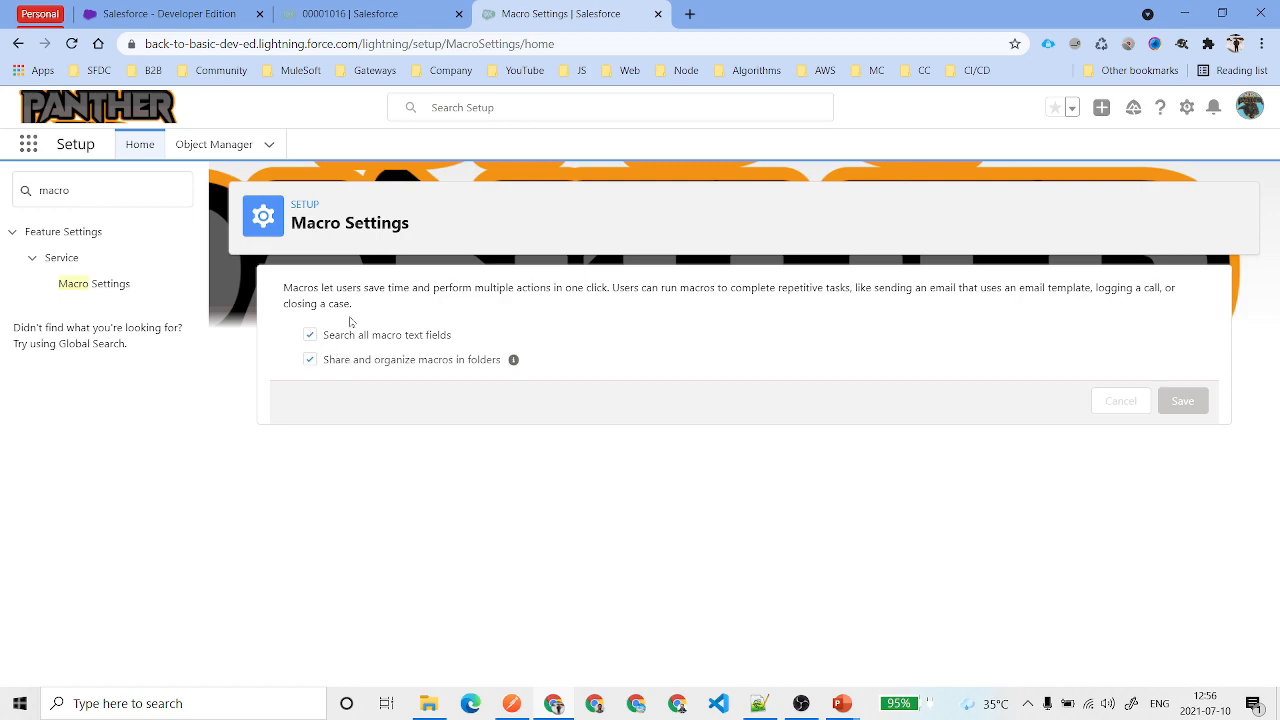
{"action": "left_click_drag", "start_coordinate": [328, 340], "coordinate": [460, 342]}
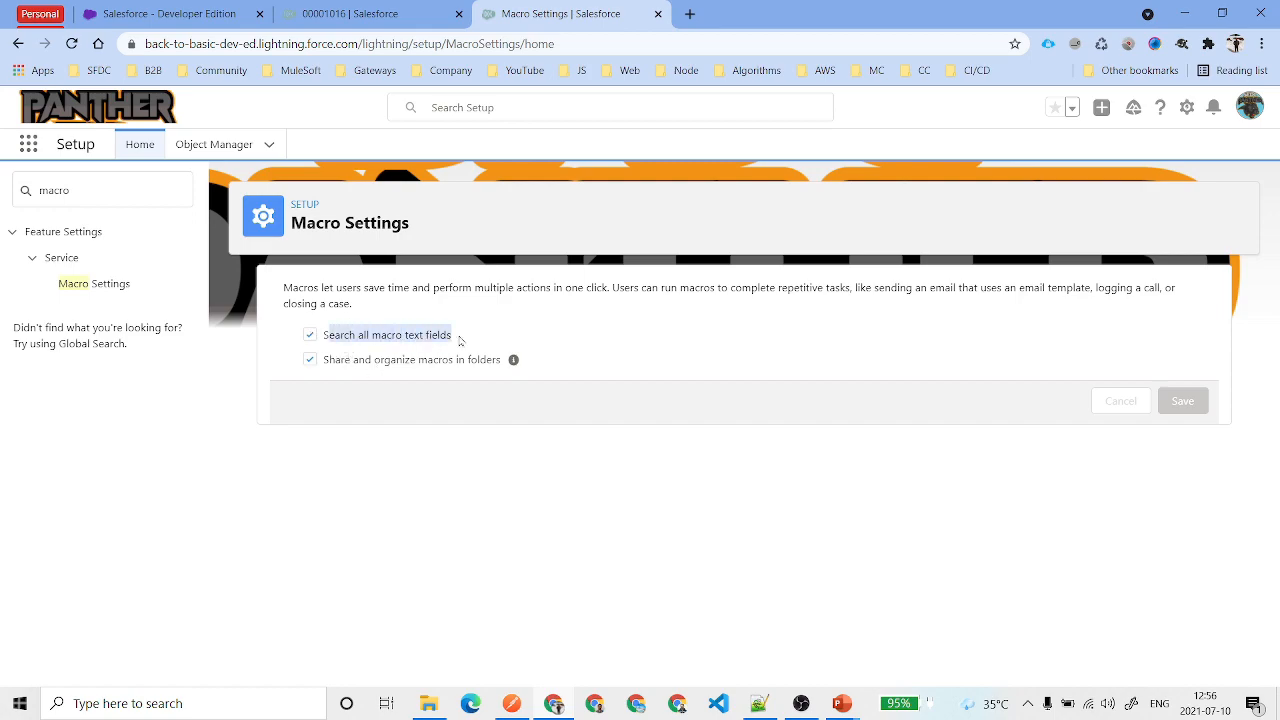
{"action": "left_click", "coordinate": [416, 305]}
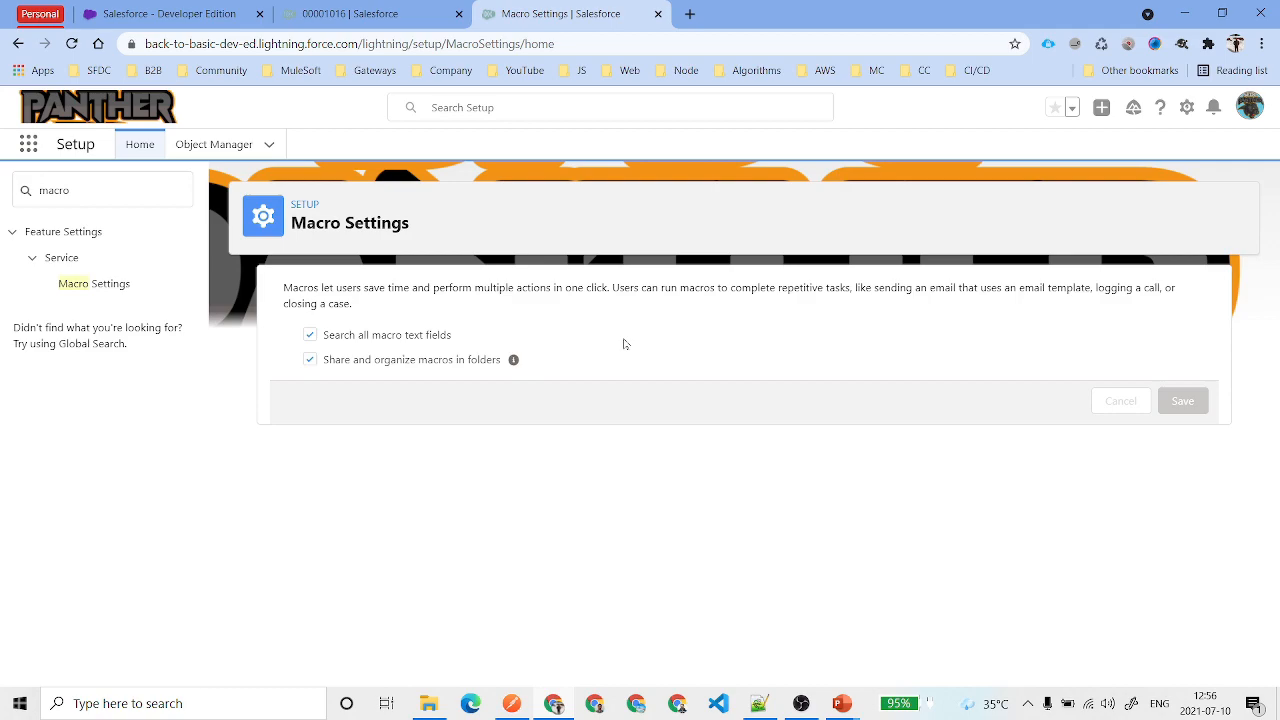
- Find the Macro object in Object Manager by searching for "mac" and open its Macro Layout page layout
{"action": "left_click", "coordinate": [216, 145]}
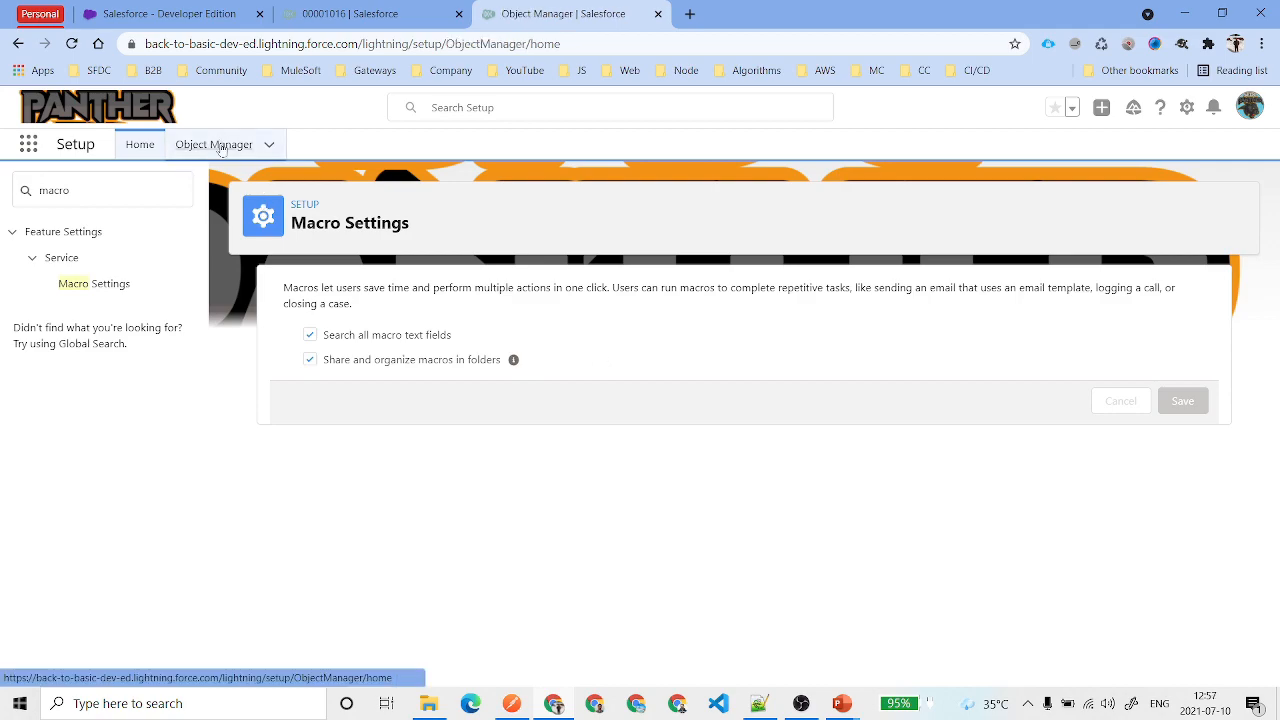
{"action": "left_click", "coordinate": [985, 199]}
{"action": "type", "text": "Mac"}
{"action": "key", "text": "BackSpace"}
{"action": "key", "text": "BackSpace"}
{"action": "type", "text": "mac"}
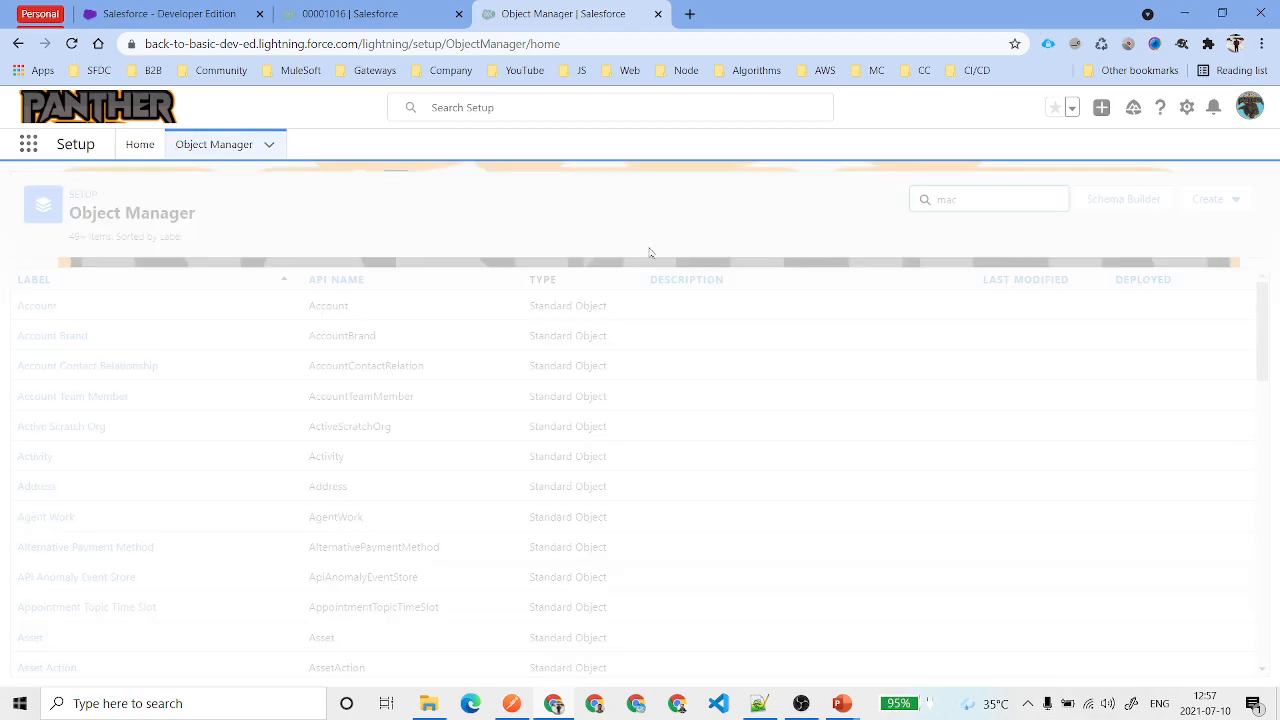
{"action": "left_click", "coordinate": [25, 306]}
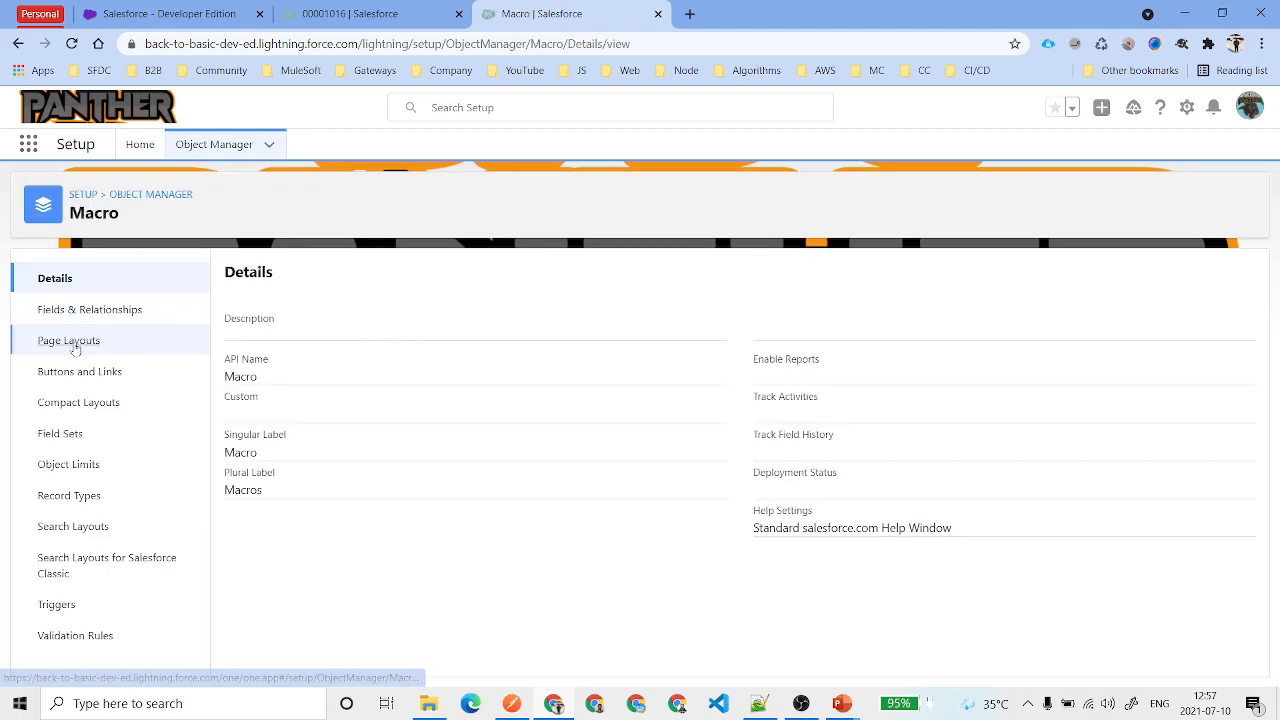
{"action": "left_click", "coordinate": [71, 347]}
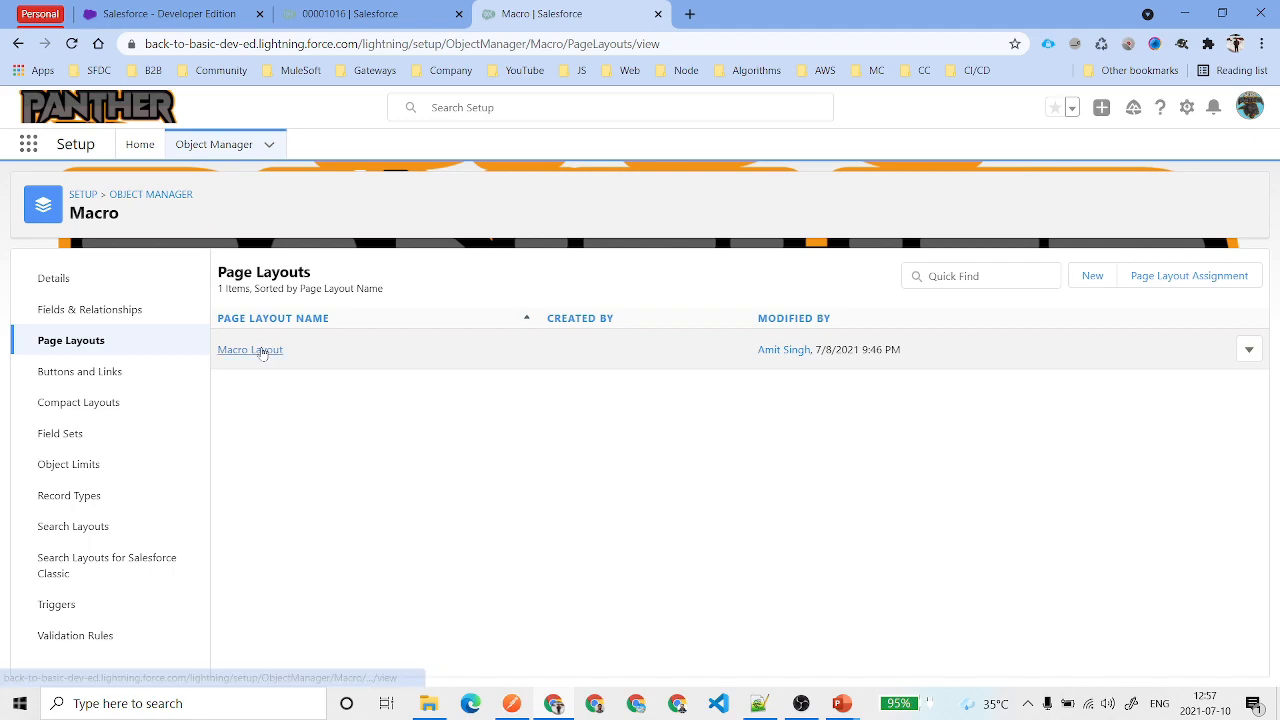
{"action": "left_click", "coordinate": [262, 352]}
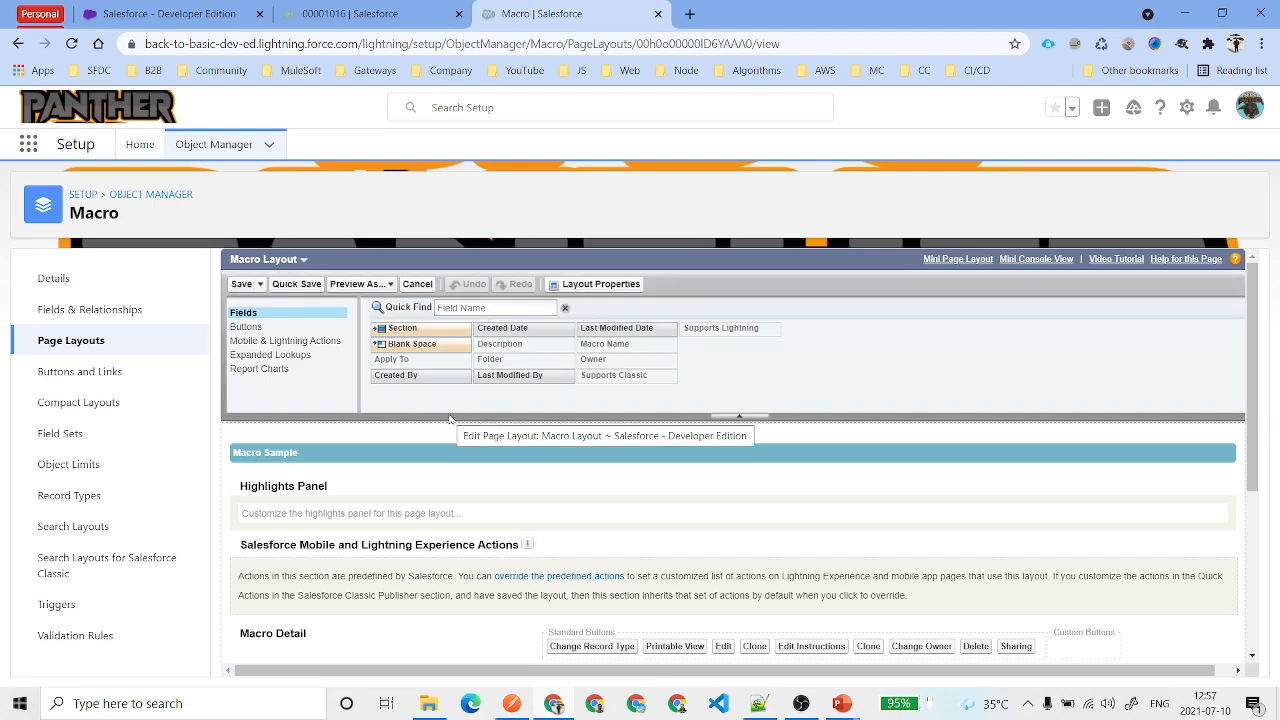
- Move the Folder field below Apply To in the layout's Information section and save the Macro Layout
{"action": "left_click", "coordinate": [489, 365]}
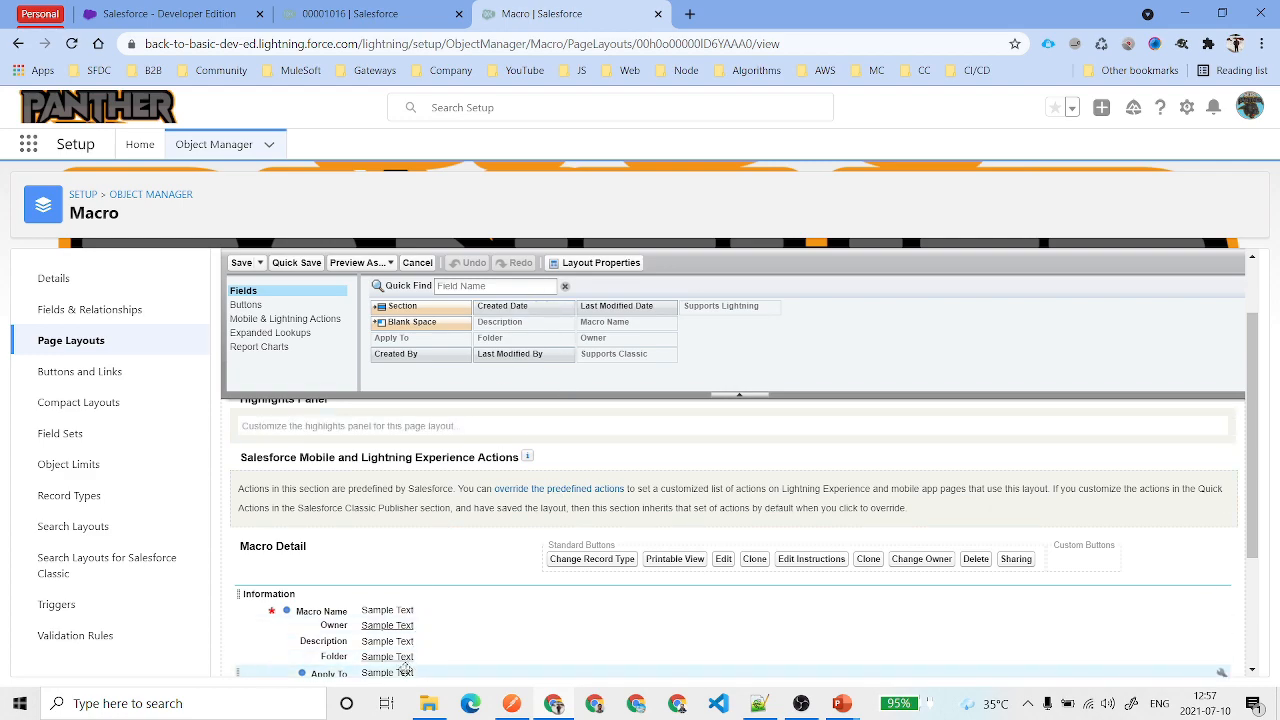
{"action": "left_click_drag", "start_coordinate": [1210, 657], "coordinate": [501, 537]}
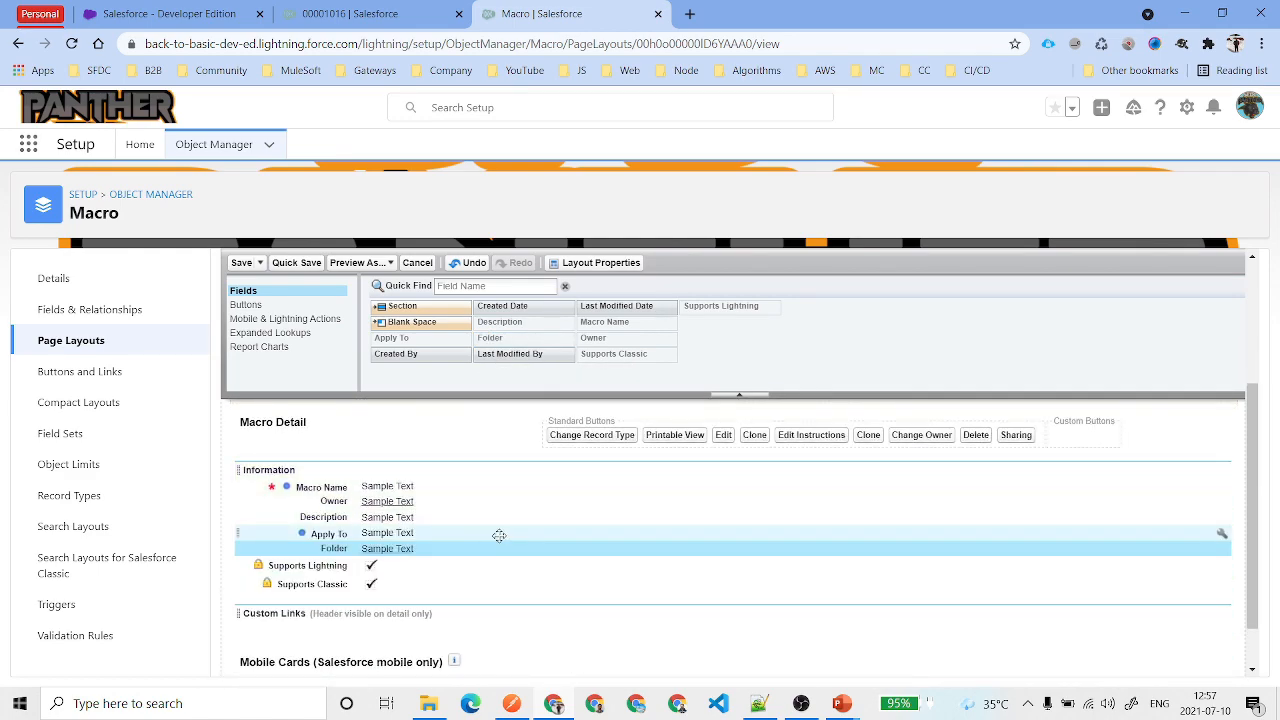
{"action": "left_click", "coordinate": [252, 261]}
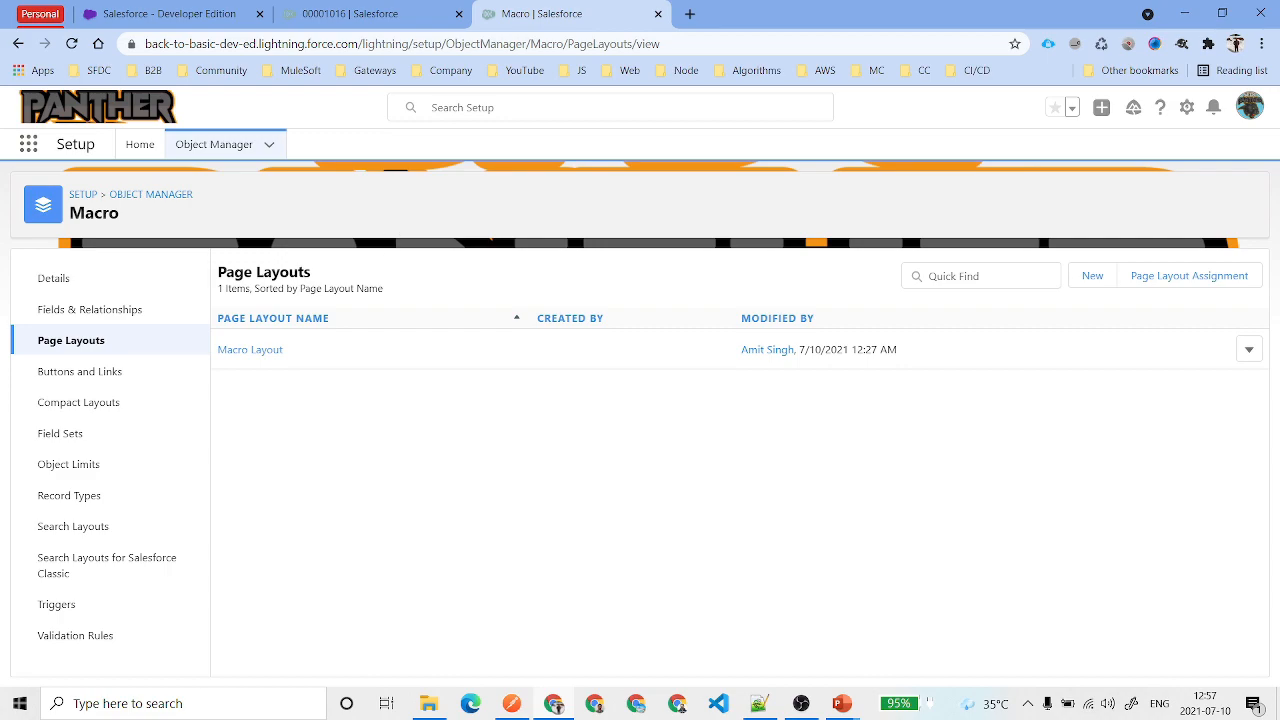
- Search the App Launcher for "Mac" and open the Macros item
{"action": "left_click", "coordinate": [29, 145]}
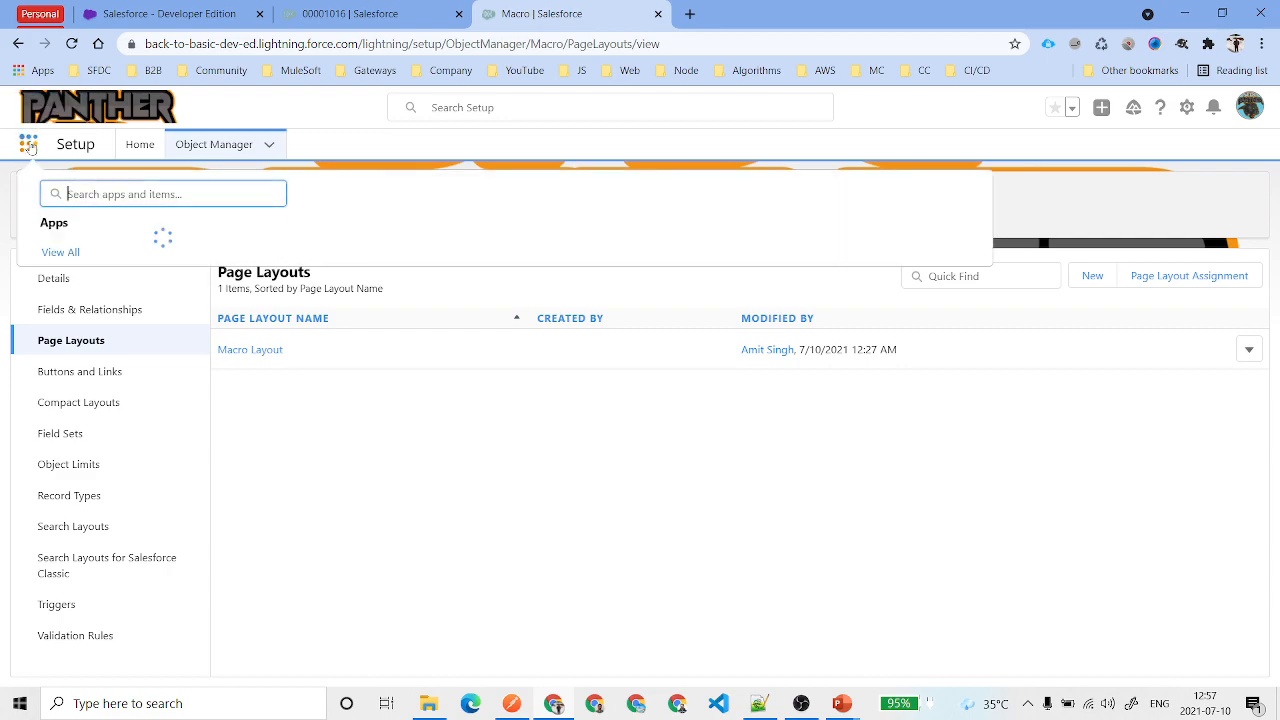
{"action": "type", "text": "Mac"}
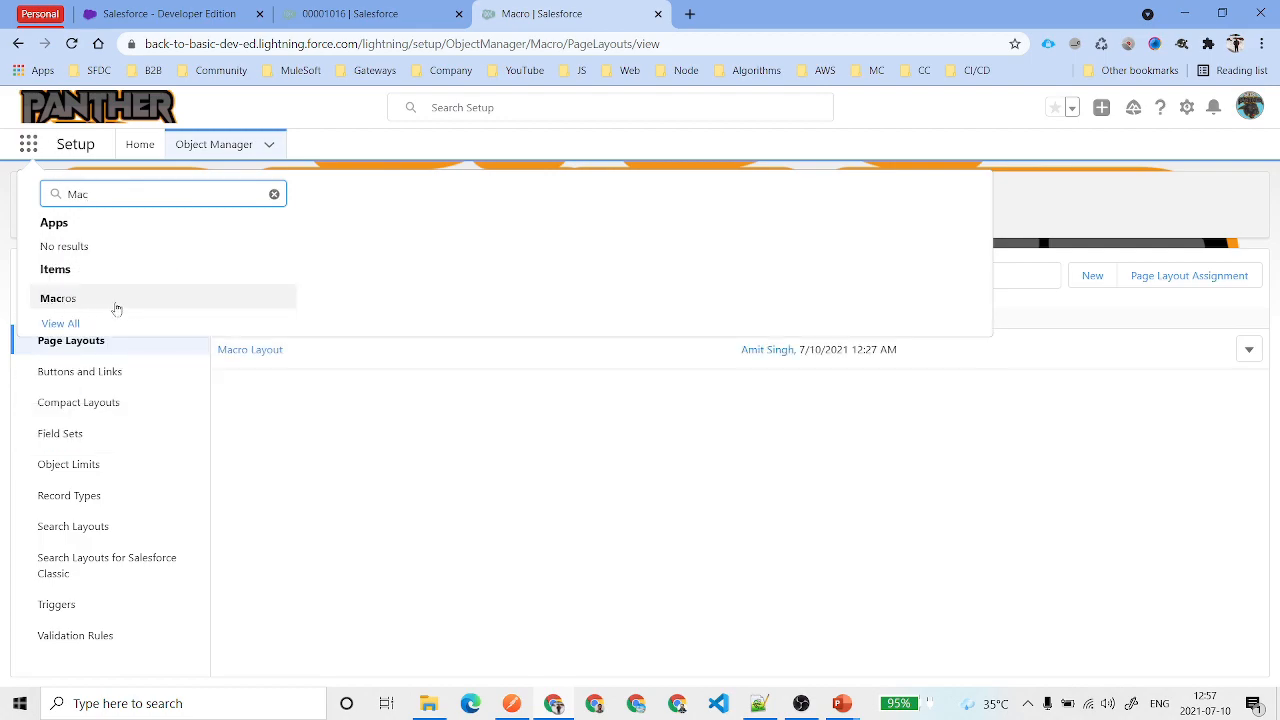
{"action": "left_click", "coordinate": [69, 303]}
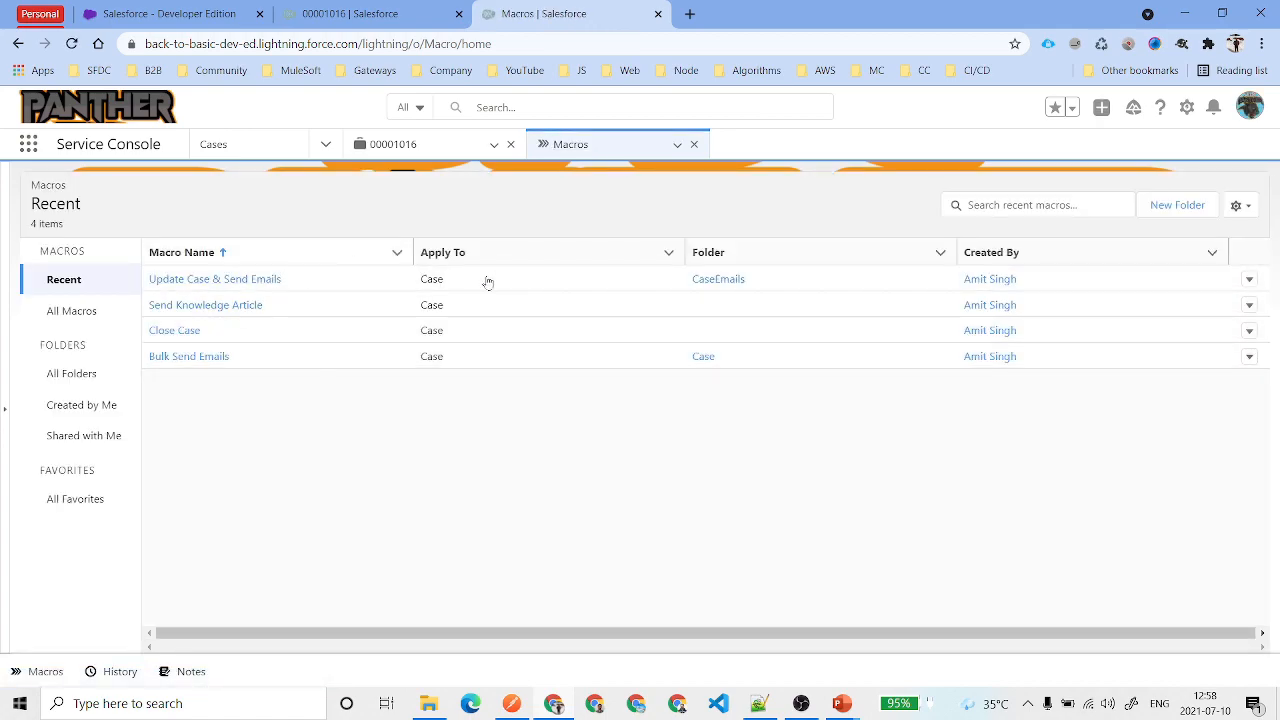
- Create a new macro folder with the label and unique name MacrosDemo and save it
{"action": "left_click", "coordinate": [1166, 207]}
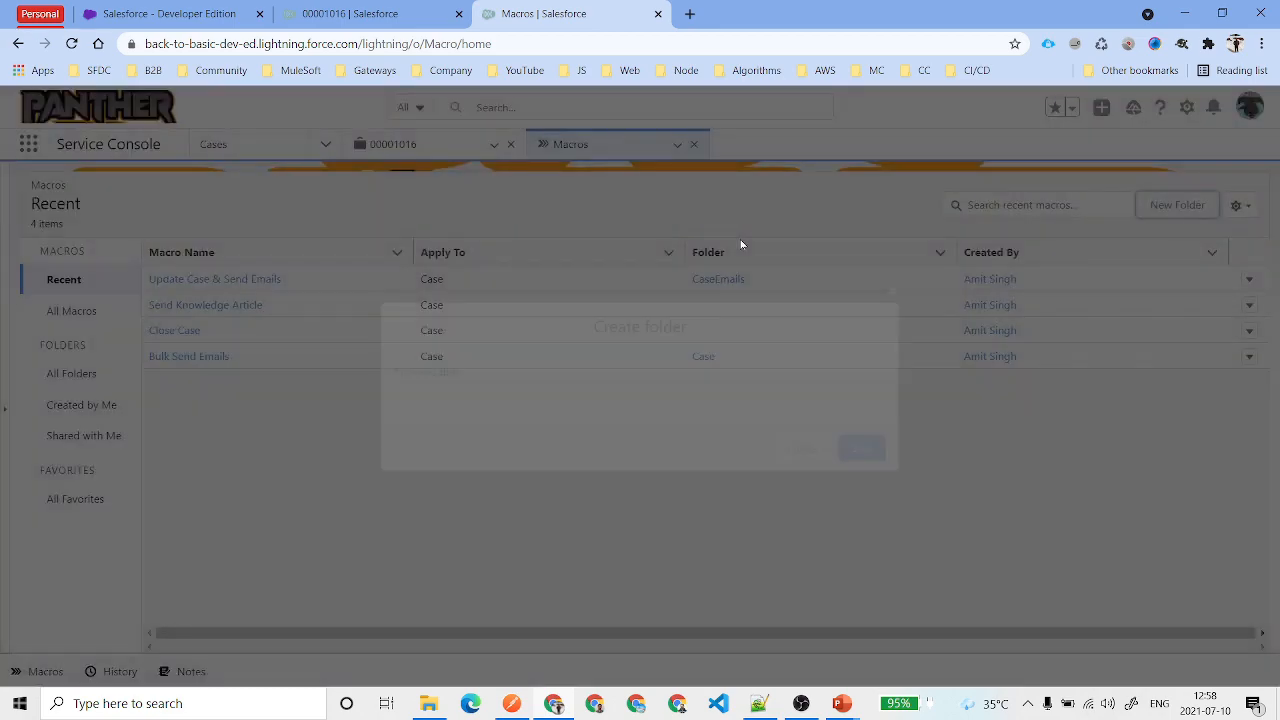
{"action": "type", "text": "Mac"}
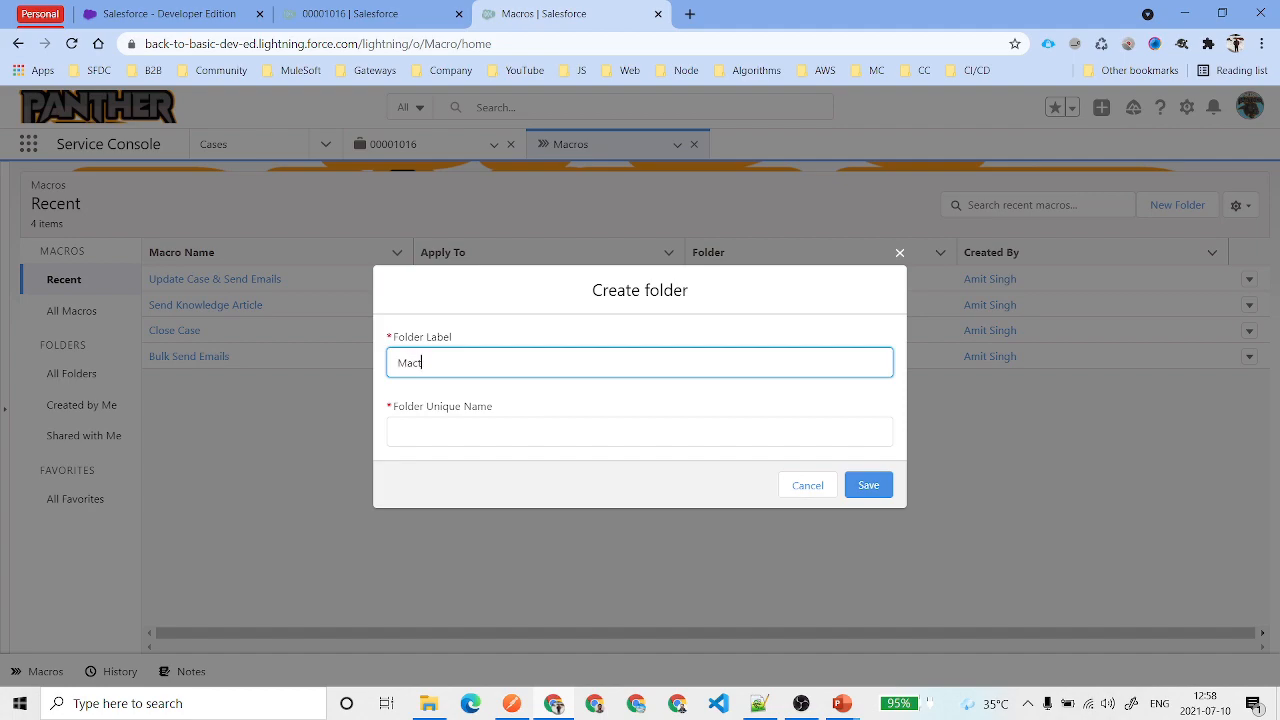
{"action": "type", "text": "rosDemo"}
{"action": "key", "text": "Tab"}
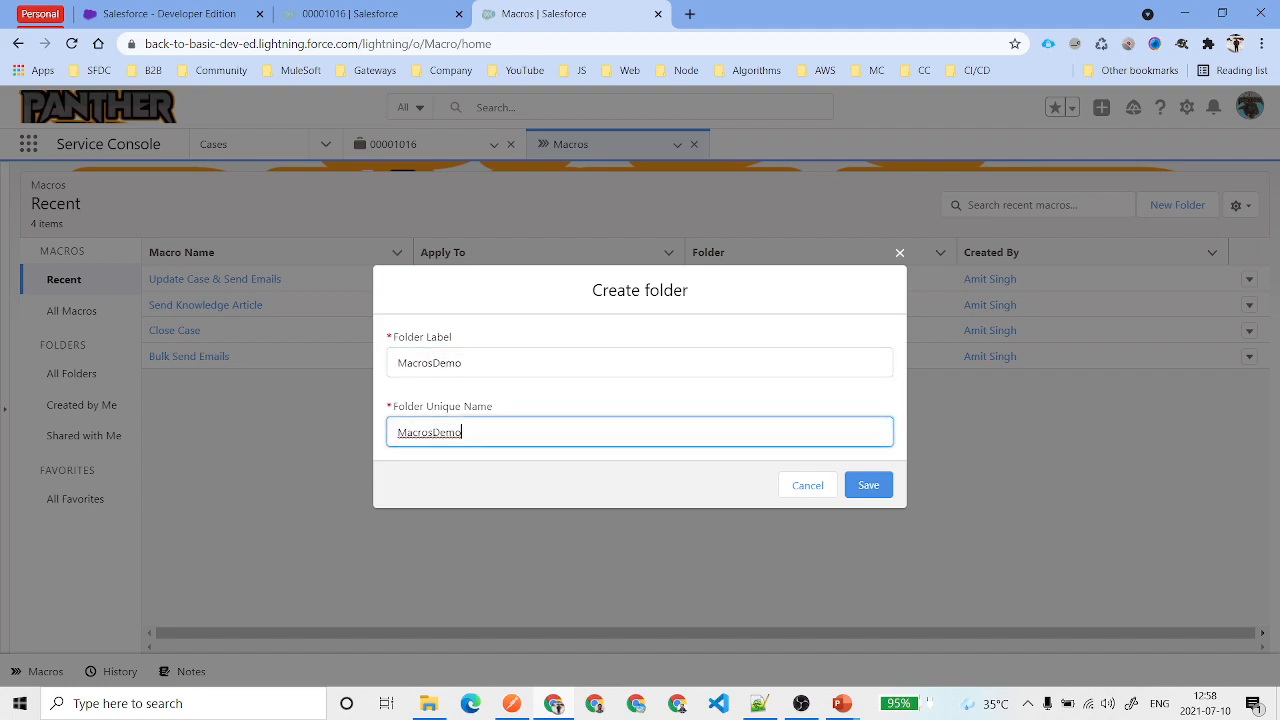
{"action": "key", "text": "shift+Tab"}
{"action": "left_click", "coordinate": [866, 485]}
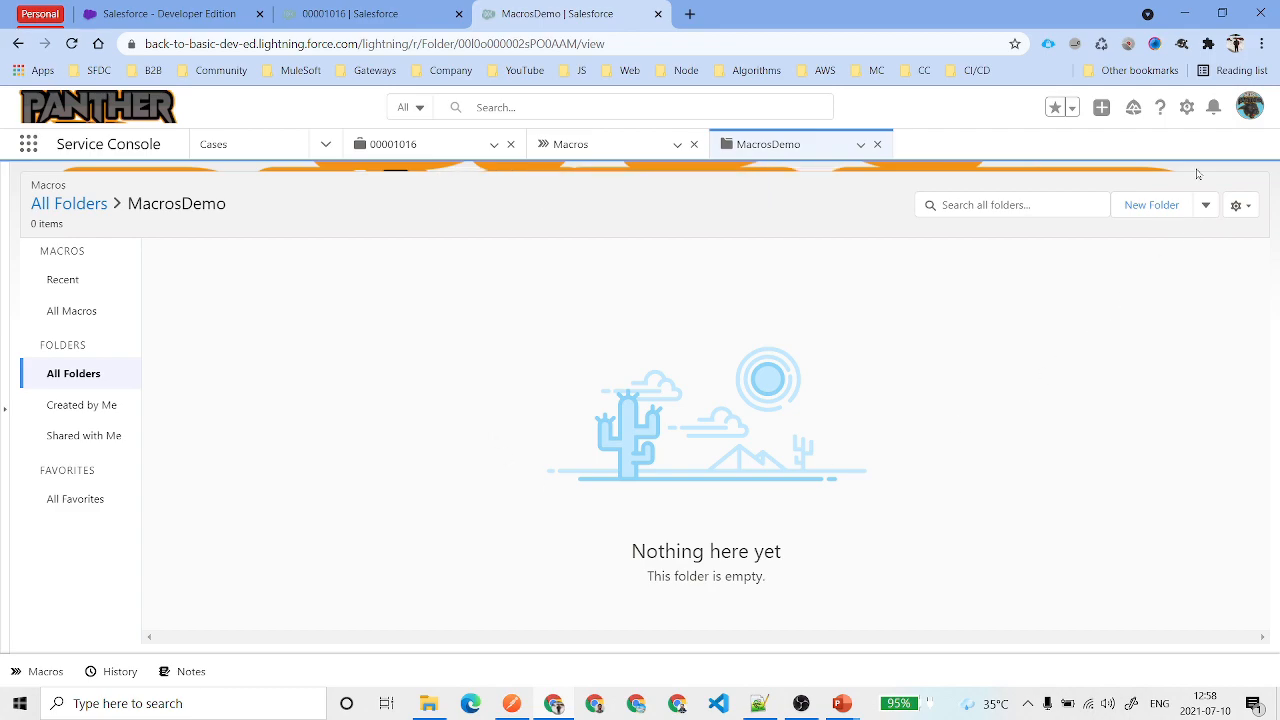
- Open Setup in a new browser tab and go to App Manager by searching for "app man"
{"action": "left_click", "coordinate": [1187, 107]}
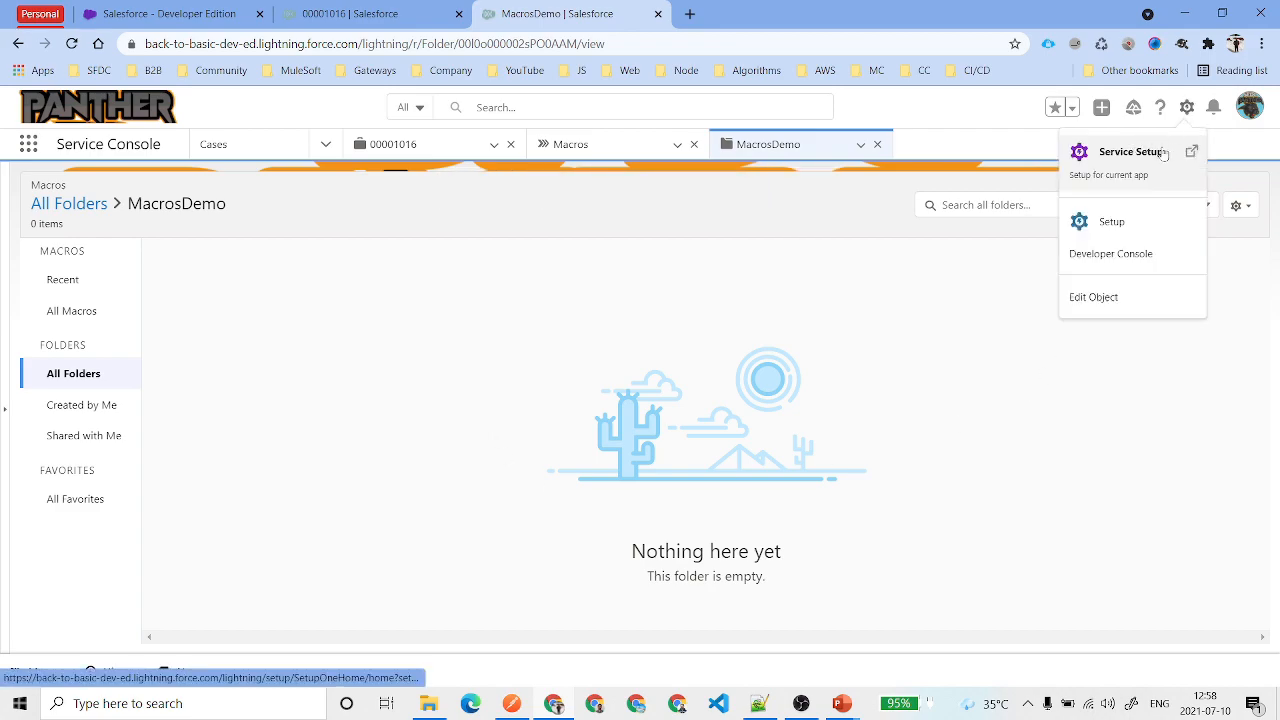
{"action": "left_click", "coordinate": [1124, 226]}
{"action": "key", "text": "ctrl+shift+Tab"}
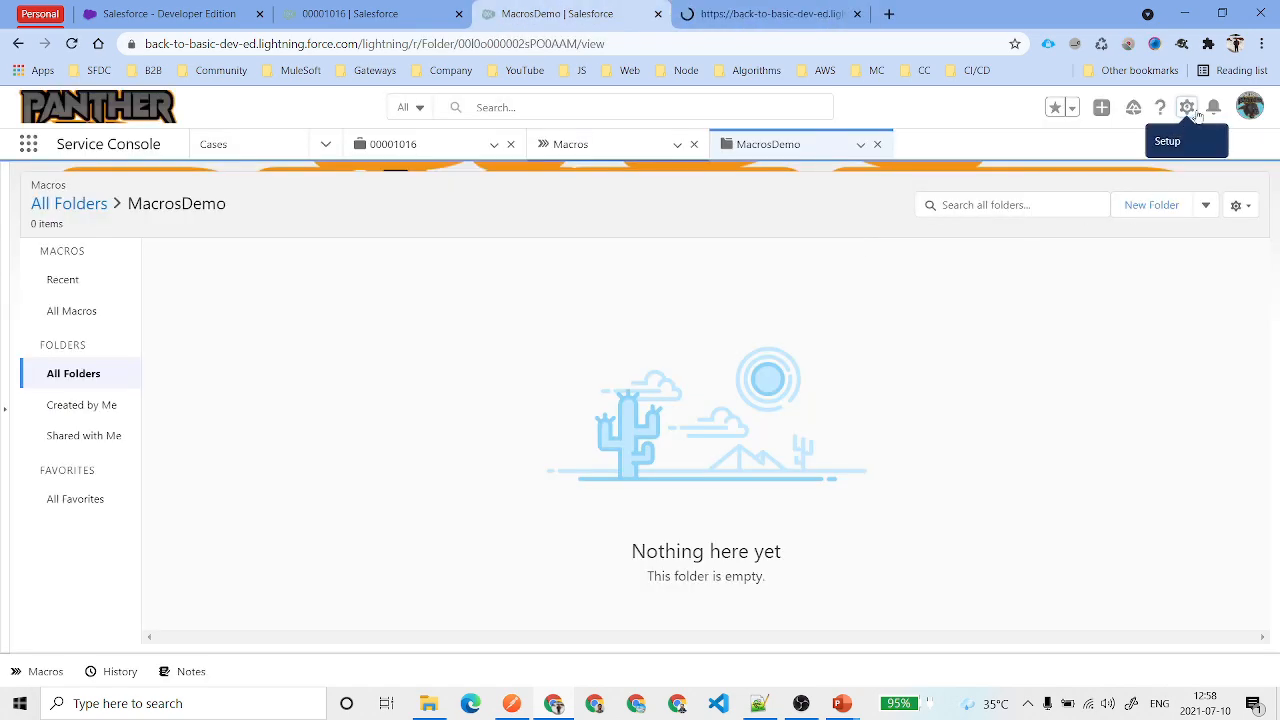
{"action": "left_click", "coordinate": [1195, 116]}
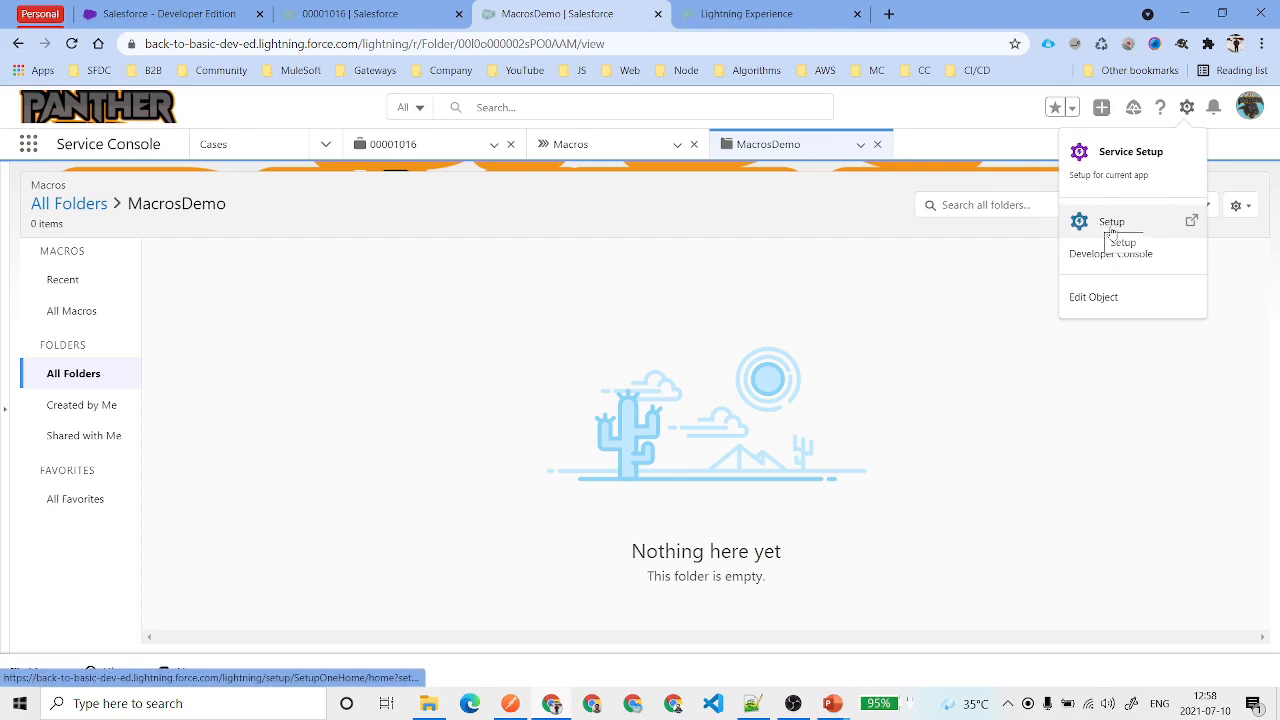
{"action": "left_click", "coordinate": [735, 8]}
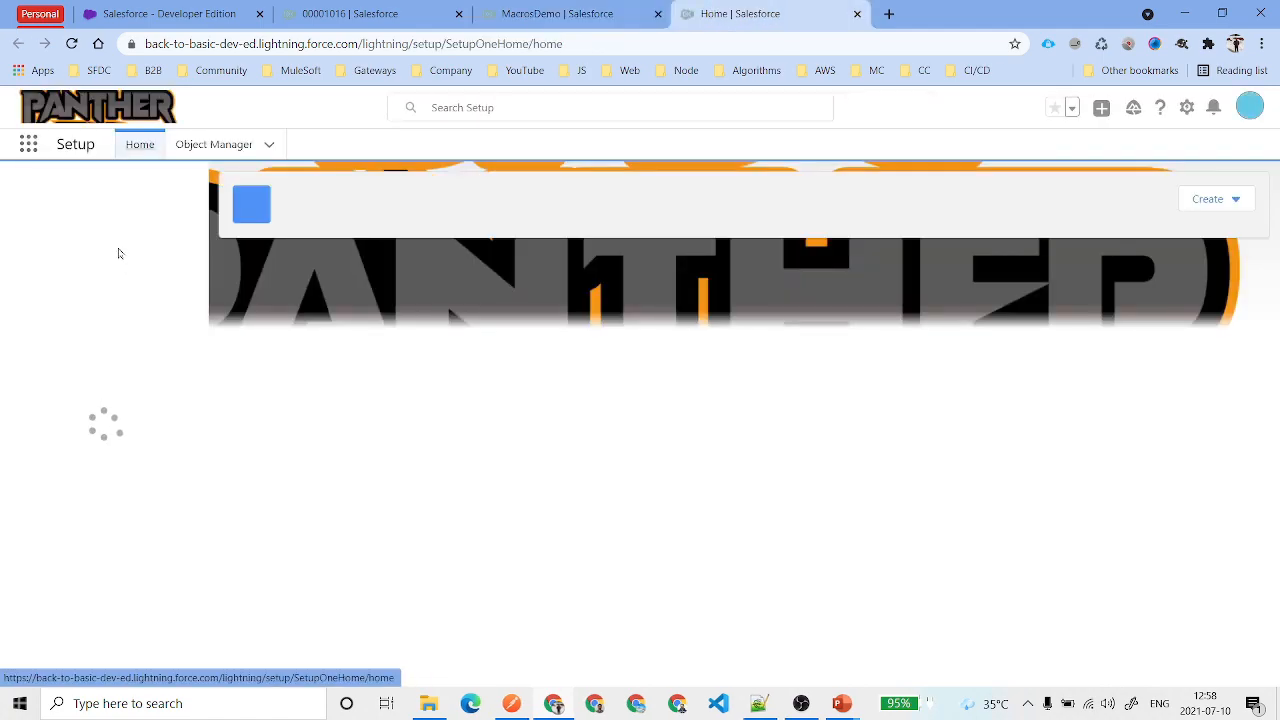
{"action": "left_click", "coordinate": [112, 195]}
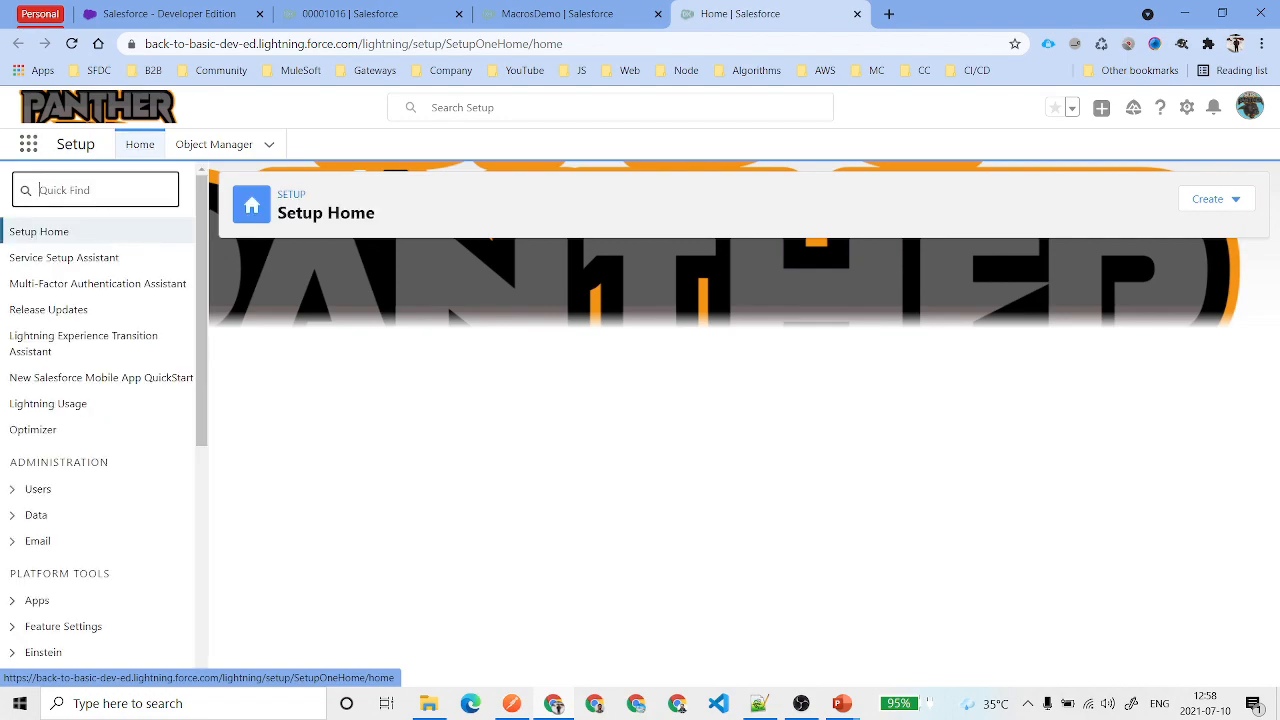
{"action": "type", "text": "app man"}
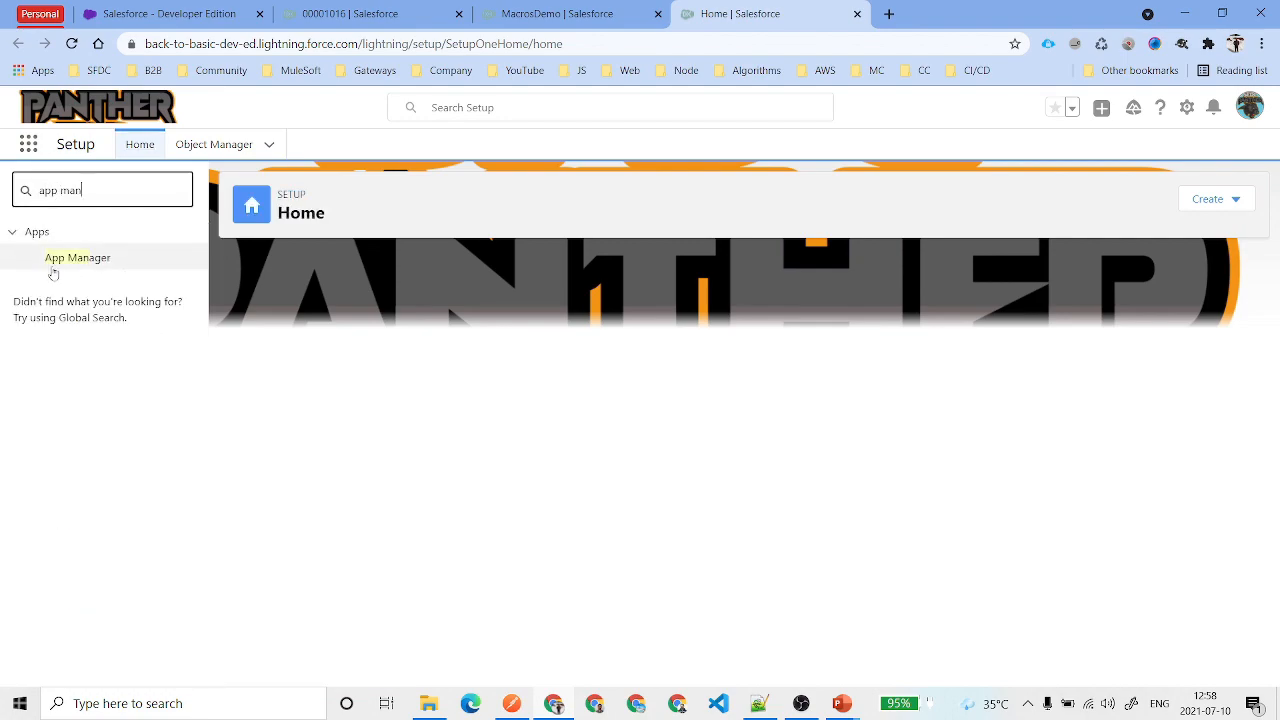
{"action": "left_click", "coordinate": [62, 262]}
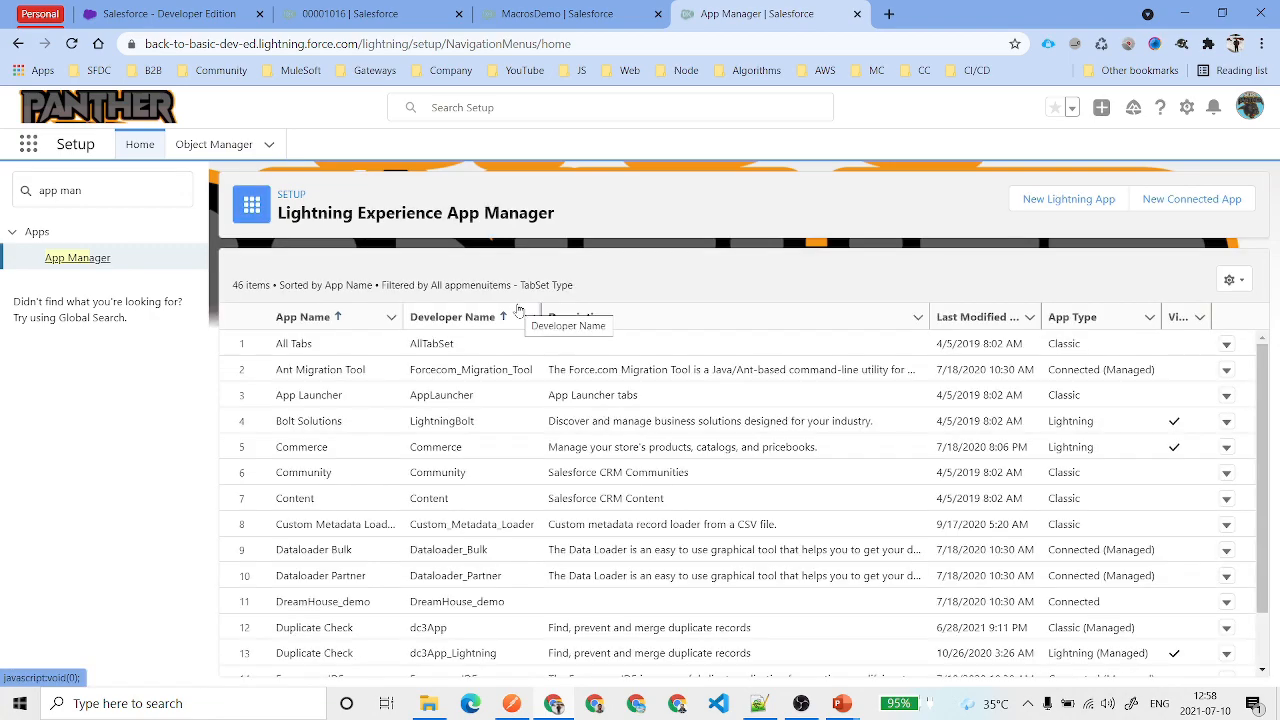
- Open the Service Console app with developer name LightningService for editing and go to its Utility Items (Desktop Only) settings
{"action": "scroll", "coordinate": [638, 470], "scroll_direction": "down", "scroll_amount": 3}
{"action": "scroll", "coordinate": [638, 470], "scroll_direction": "down", "scroll_amount": 5}
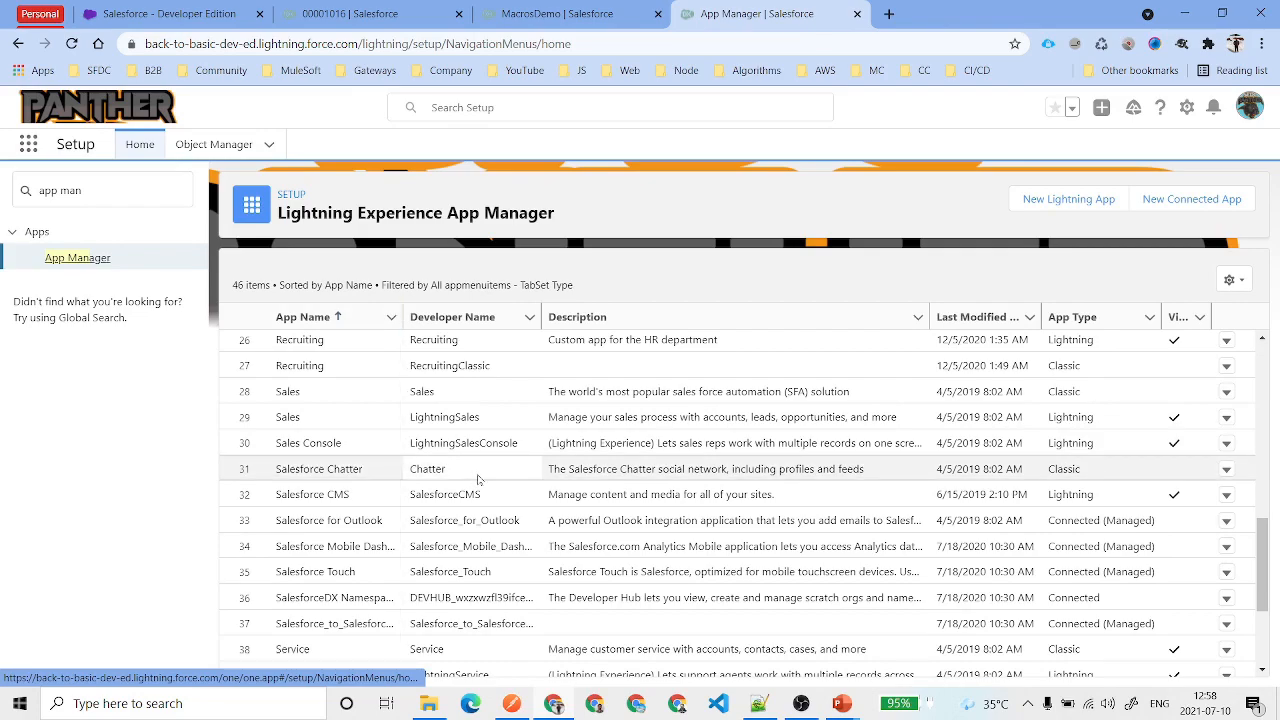
{"action": "scroll", "coordinate": [480, 479], "scroll_direction": "down", "scroll_amount": 2}
{"action": "double_click", "coordinate": [484, 508]}
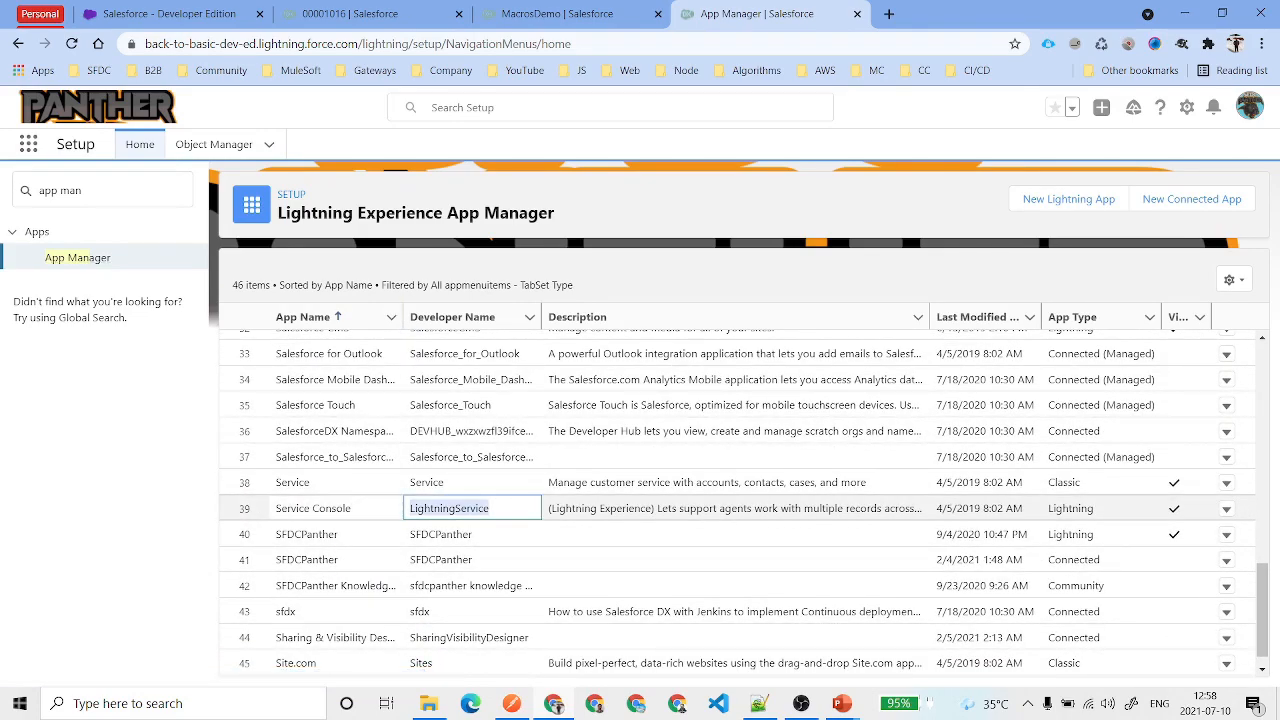
{"action": "triple_click", "coordinate": [294, 509]}
{"action": "double_click", "coordinate": [418, 510]}
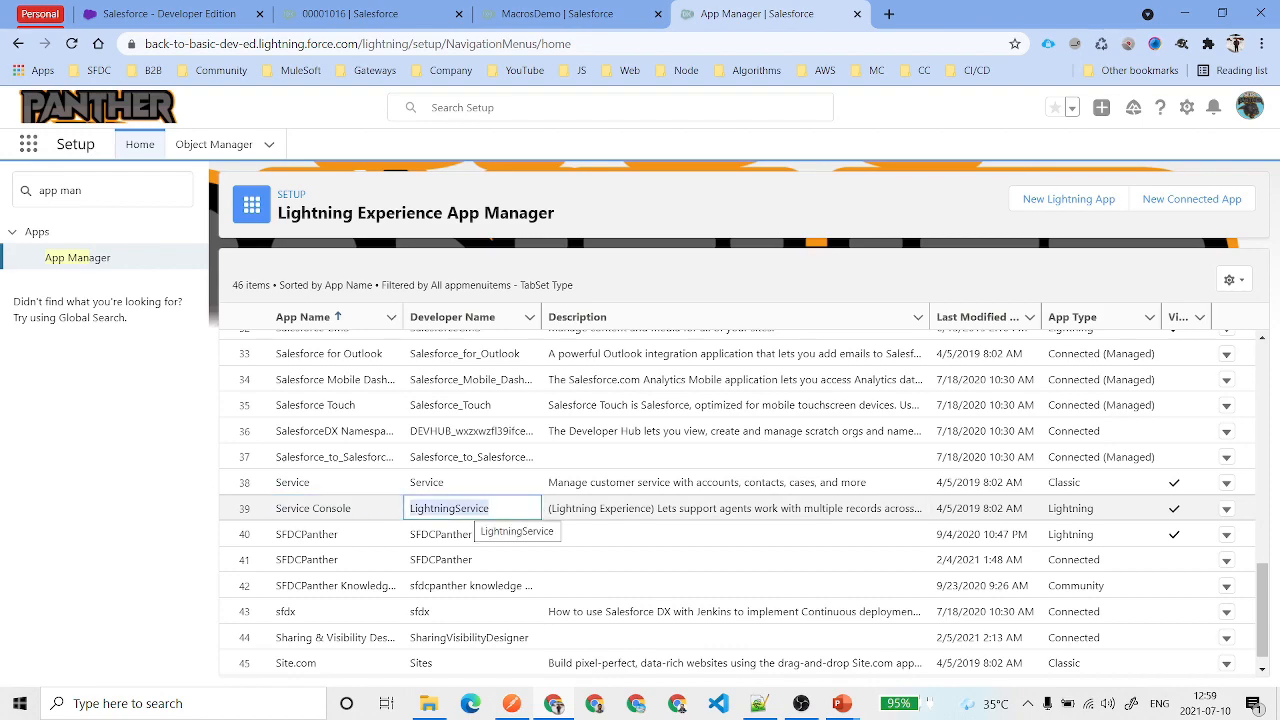
{"action": "left_click", "coordinate": [1228, 510]}
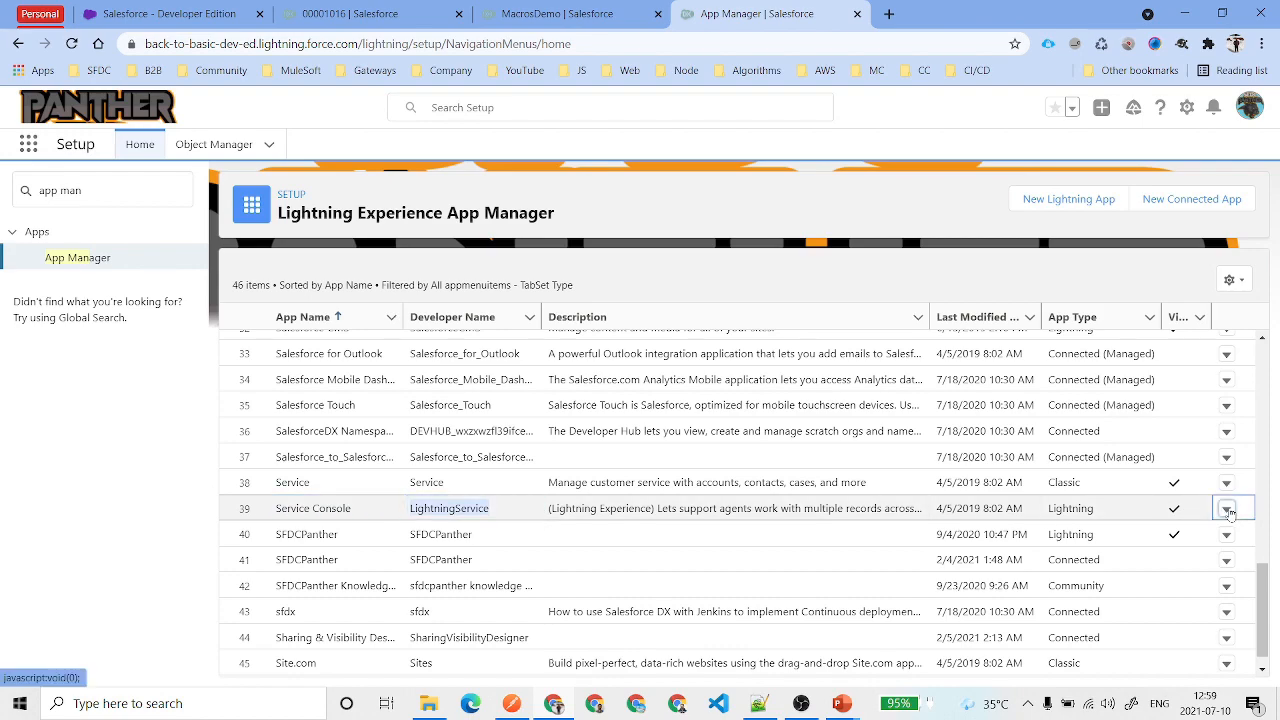
{"action": "left_click", "coordinate": [1176, 534]}
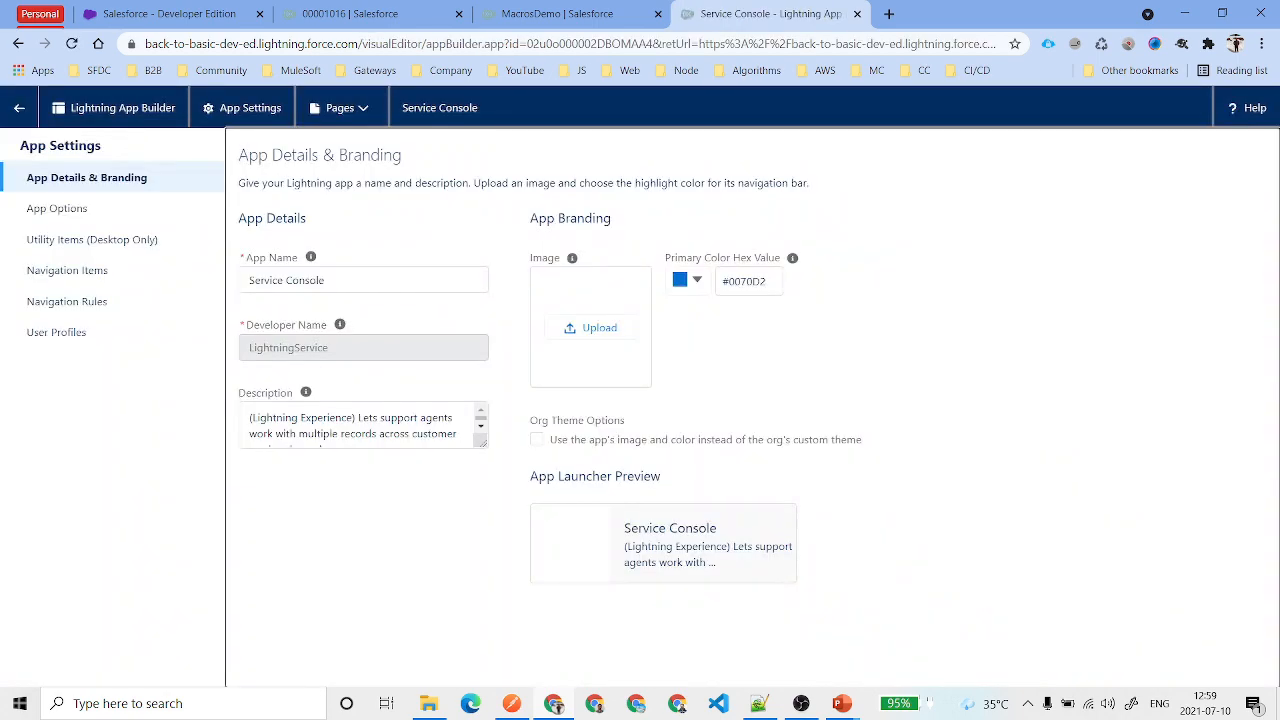
{"action": "left_click", "coordinate": [84, 334]}
{"action": "left_click", "coordinate": [100, 240]}
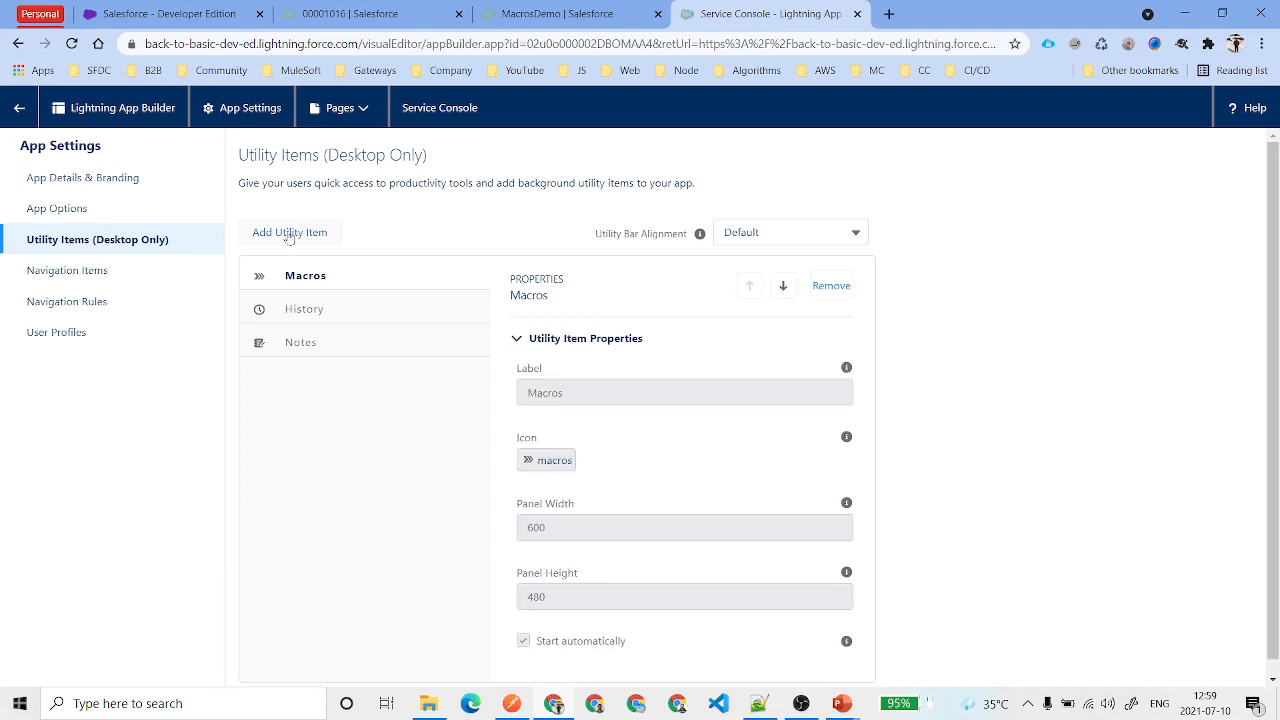
- Add a second Macros utility item to the Service Console, remove the duplicate and save the app settings
{"action": "left_click", "coordinate": [294, 233]}
{"action": "type", "text": "Mac"}
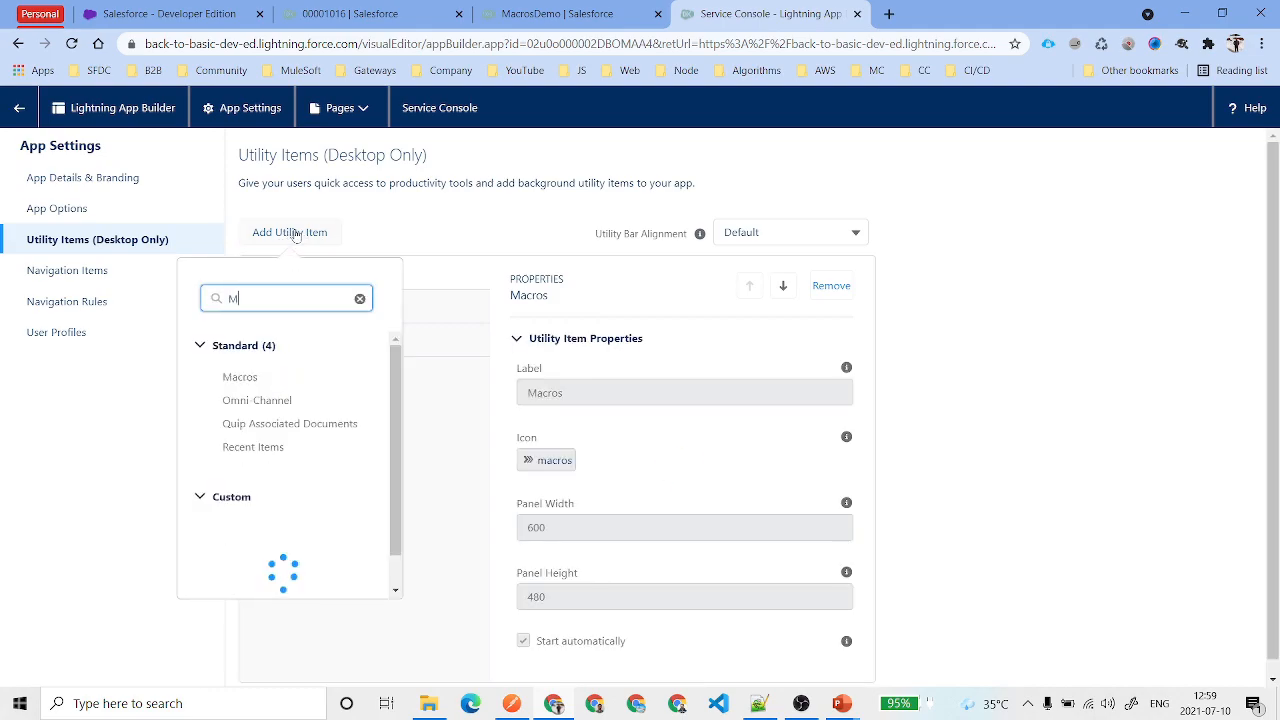
{"action": "left_click", "coordinate": [240, 375]}
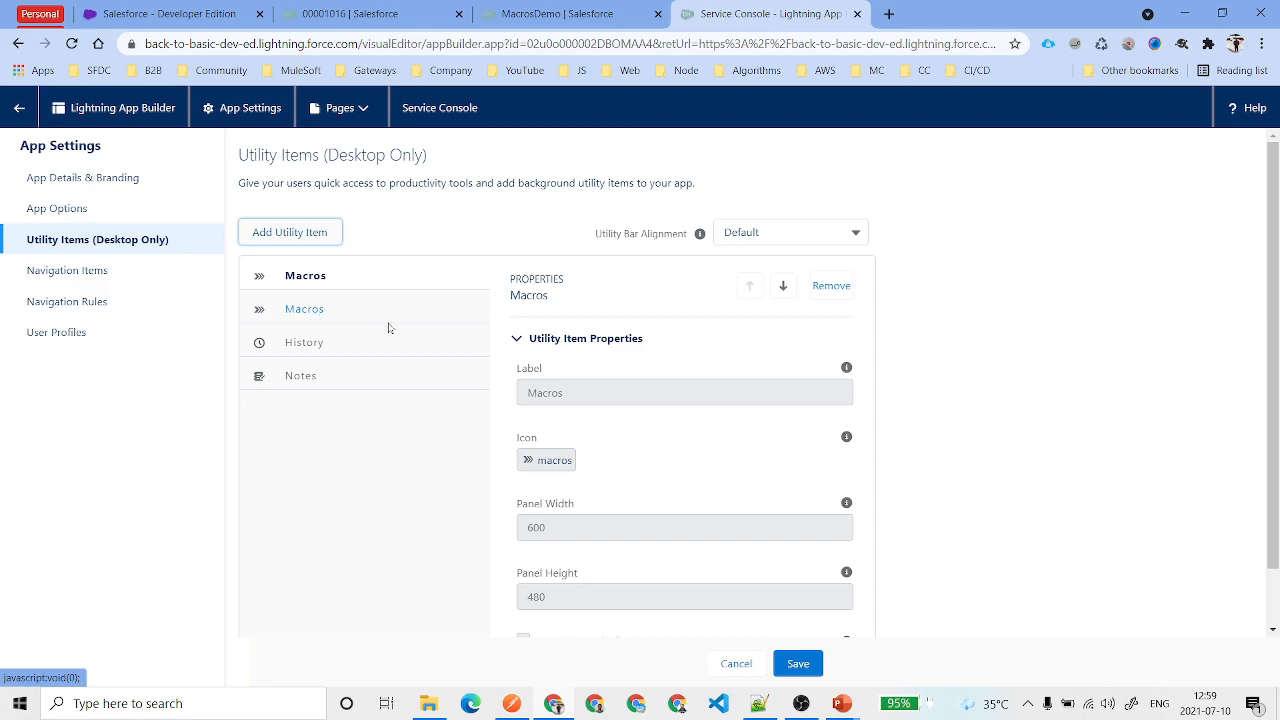
{"action": "left_click", "coordinate": [845, 288]}
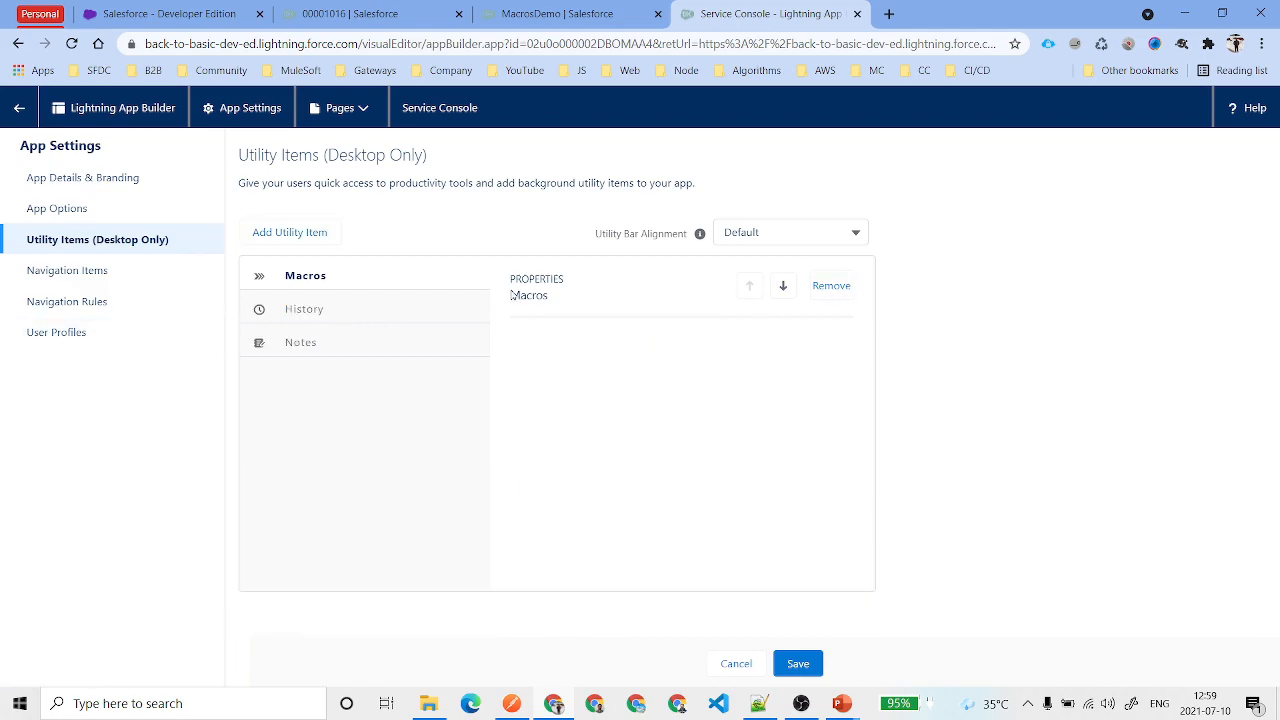
{"action": "left_click", "coordinate": [797, 663]}
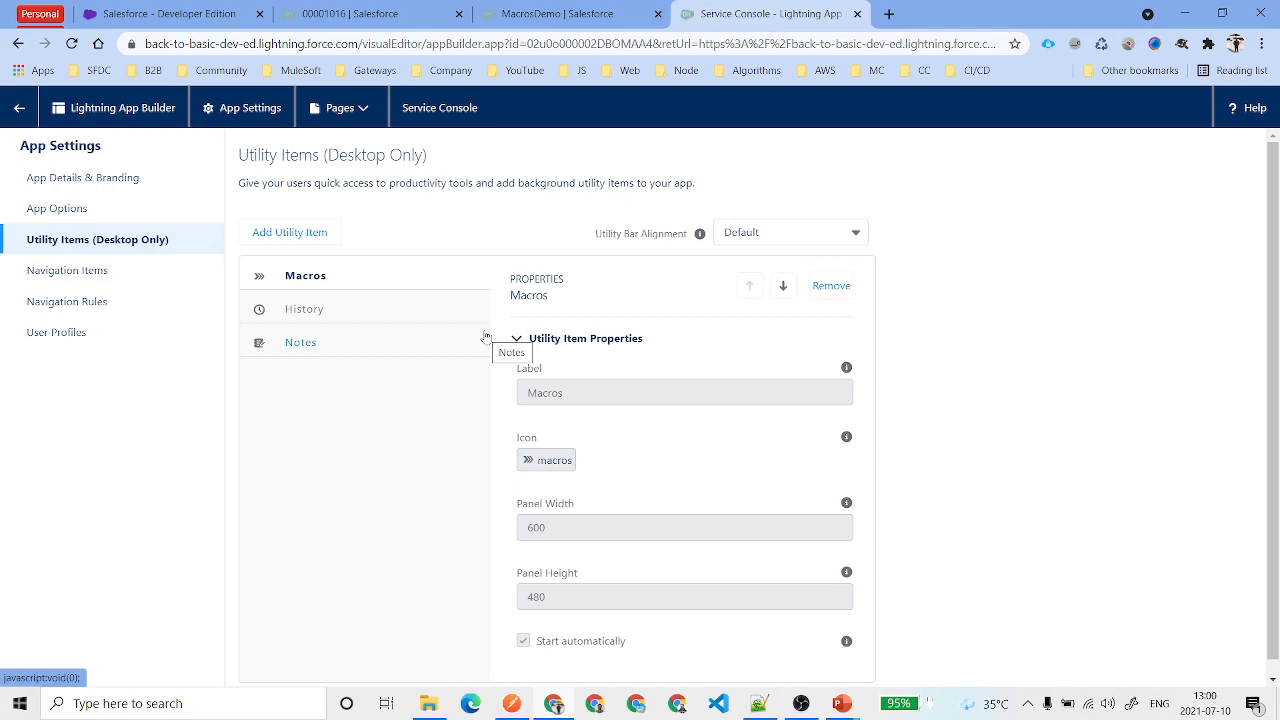
- Return to the case's browser tab and open the Service Console app by searching the App Launcher for "service con"
{"action": "left_click", "coordinate": [350, 13]}
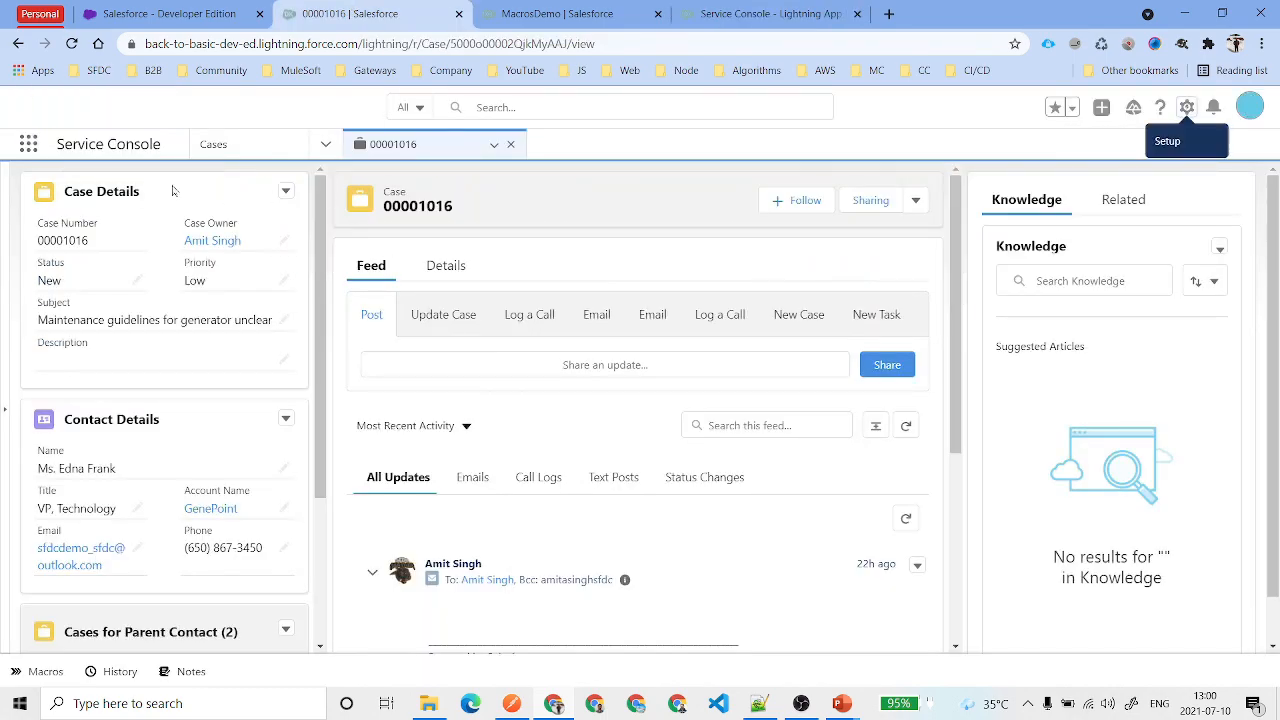
{"action": "left_click", "coordinate": [28, 150]}
{"action": "type", "text": "sergi"}
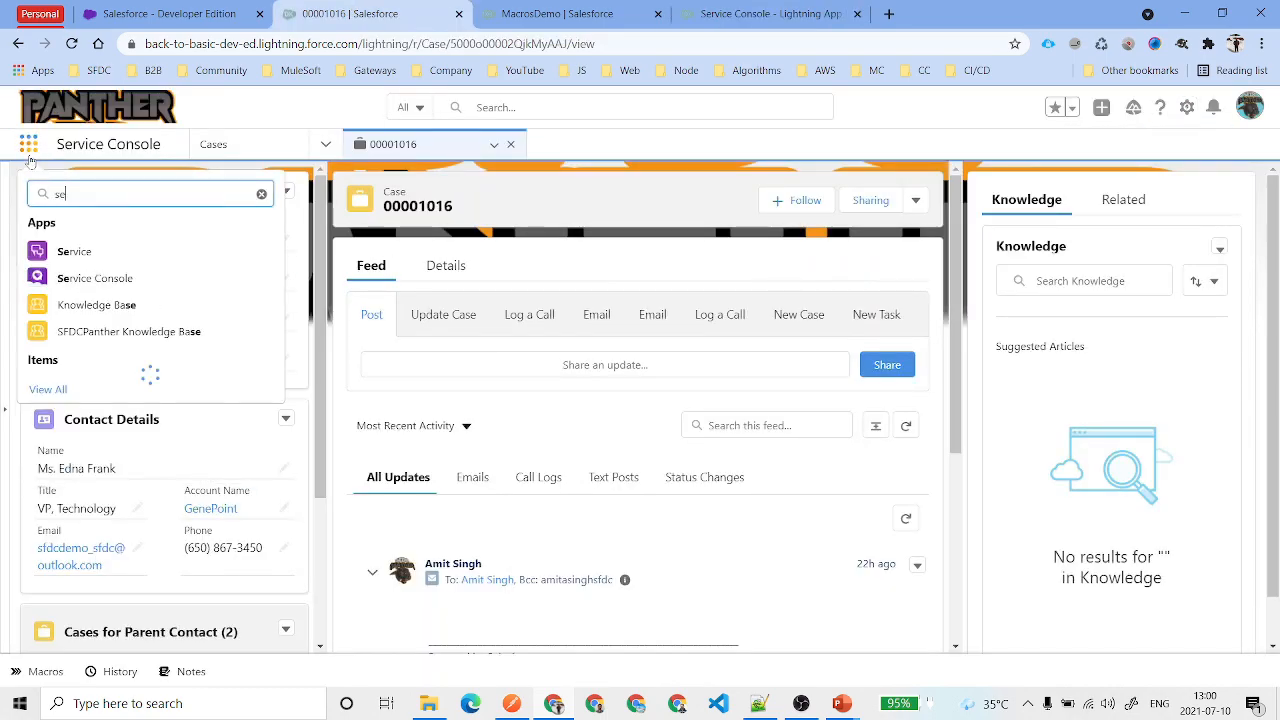
{"action": "key", "text": "BackSpace"}
{"action": "type", "text": "vice cl"}
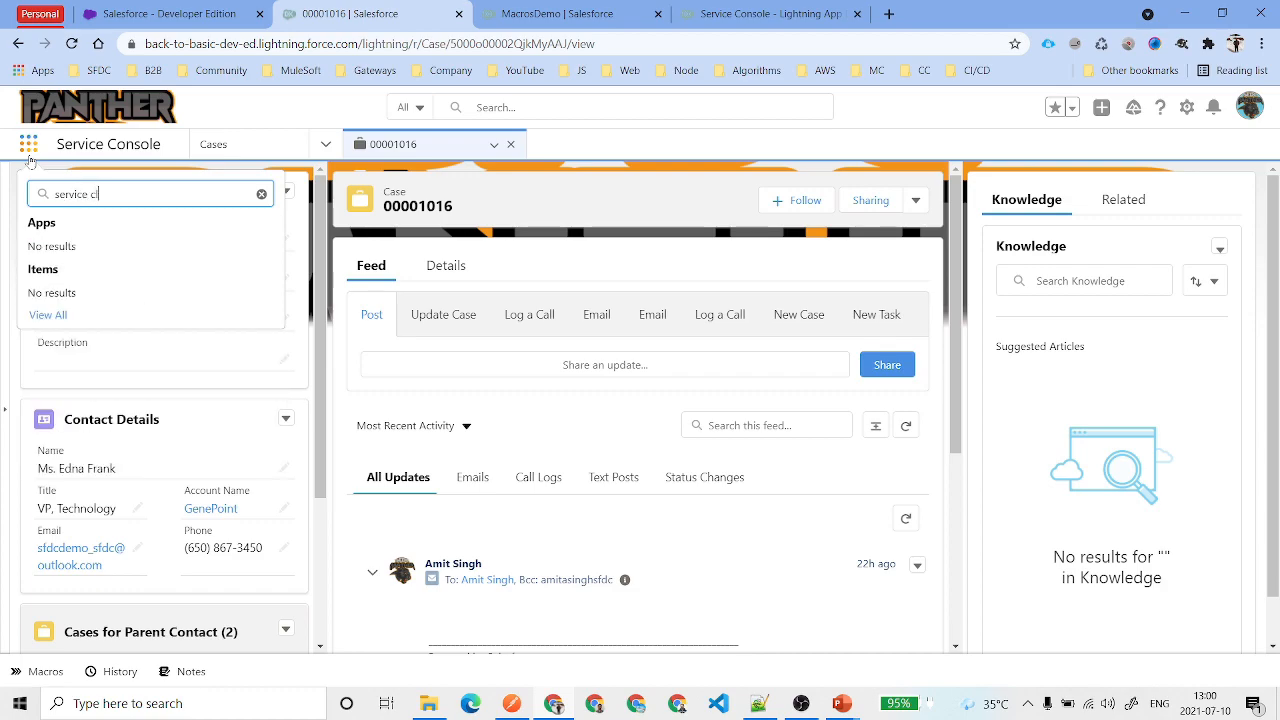
{"action": "key", "text": "BackSpace"}
{"action": "type", "text": "on"}
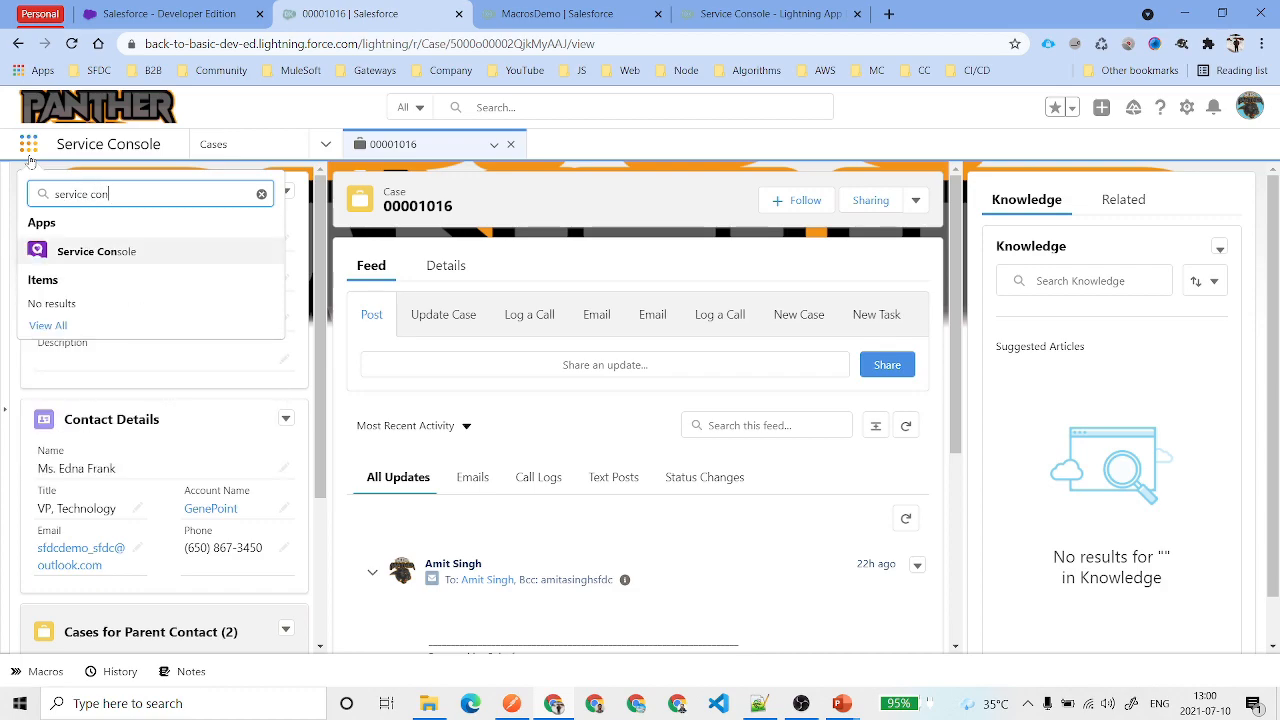
{"action": "left_click", "coordinate": [102, 258]}
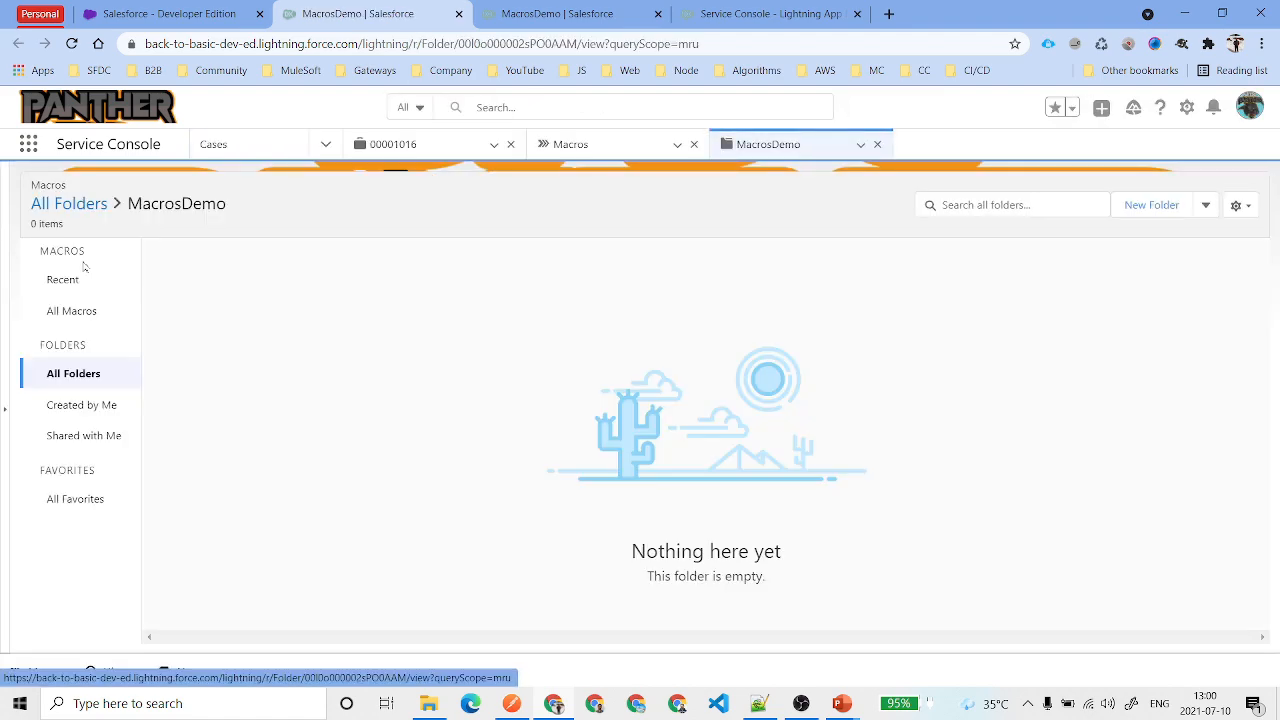
- Close the MacrosDemo and Macros workspace tabs and open the Macros utility on the case record
{"action": "left_click", "coordinate": [877, 144]}
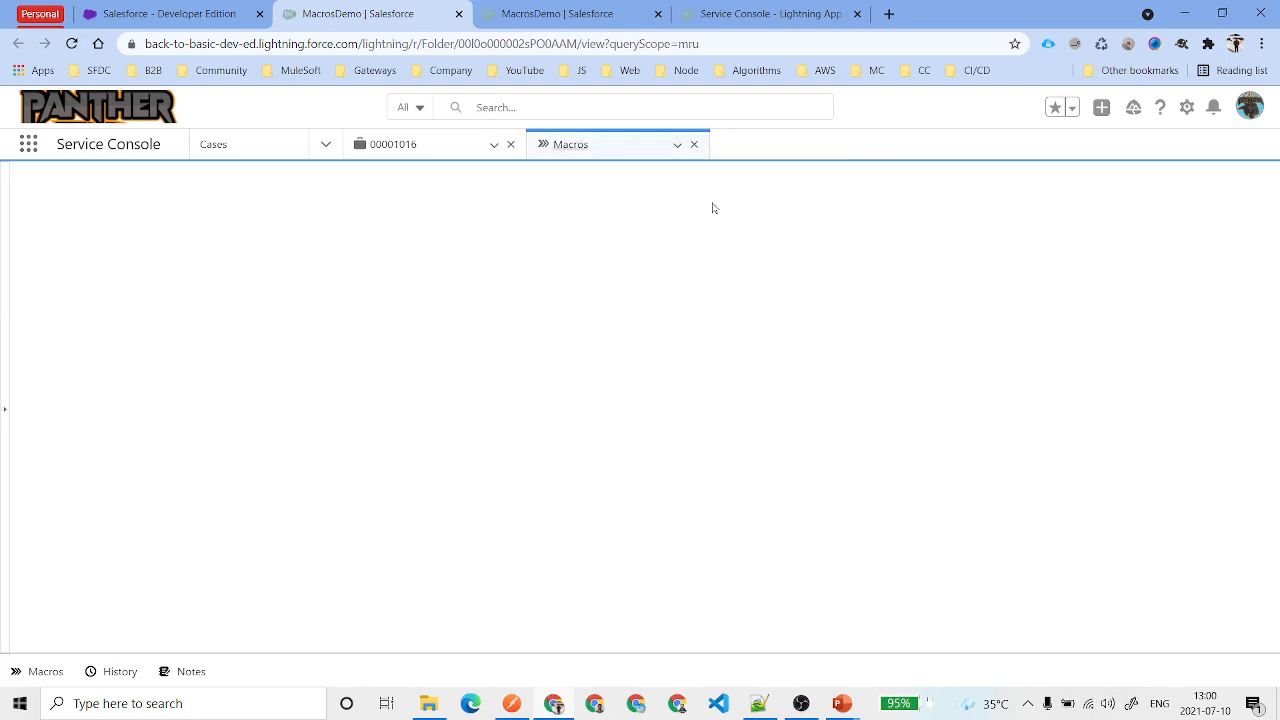
{"action": "left_click", "coordinate": [694, 144]}
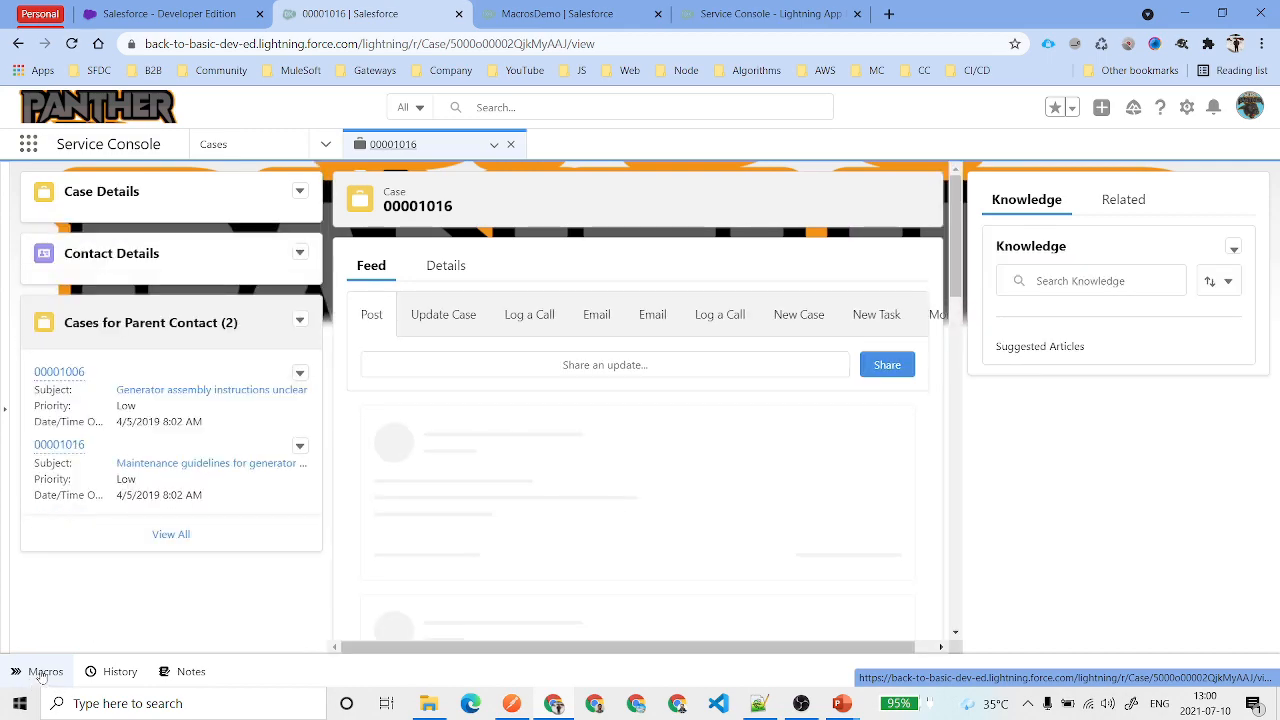
{"action": "left_click", "coordinate": [43, 673]}
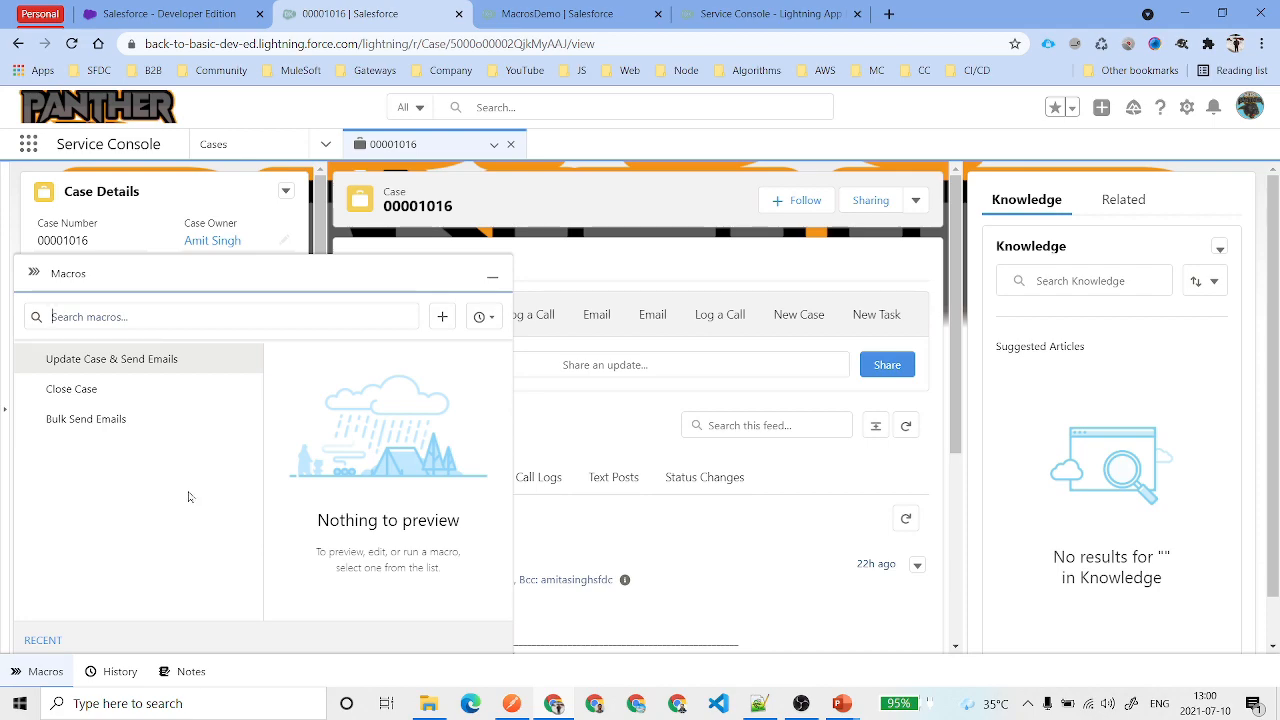
- Start a new macro named "Reversible Macro" with the description "This macro will apply the email template to Case Email Action."
{"action": "left_click", "coordinate": [443, 318]}
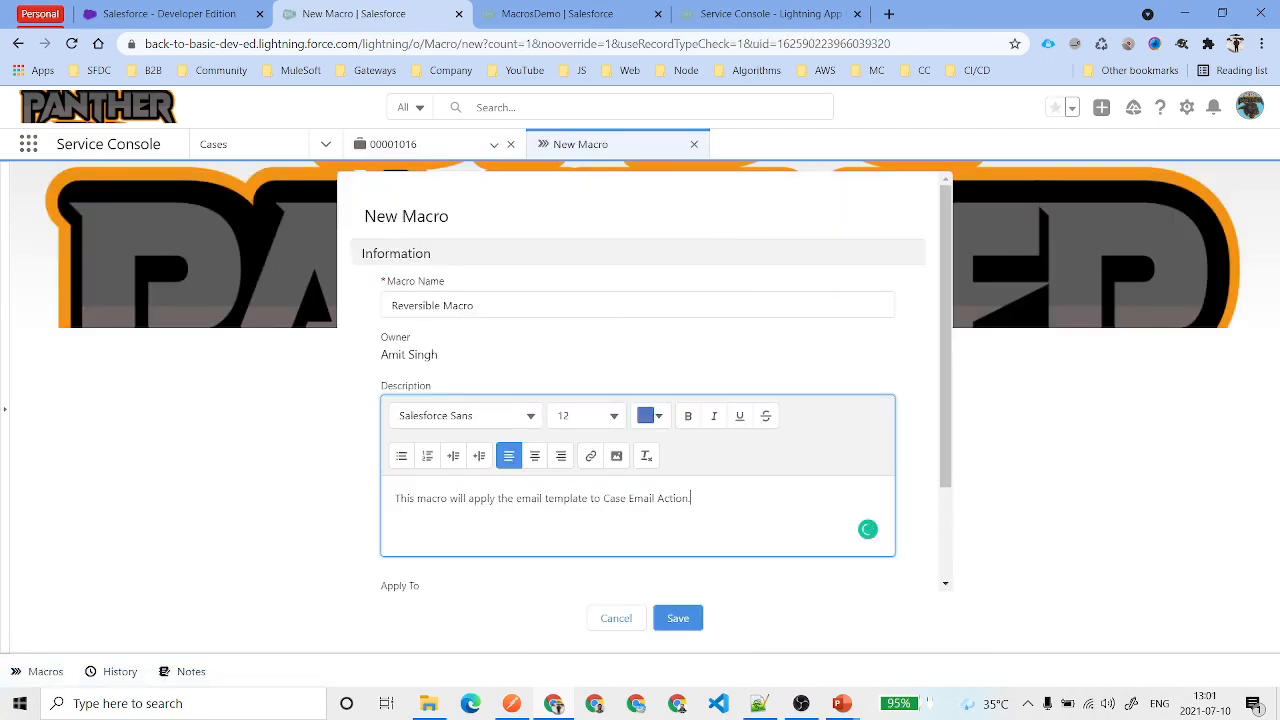
{"action": "left_click_drag", "start_coordinate": [476, 306], "coordinate": [382, 309]}
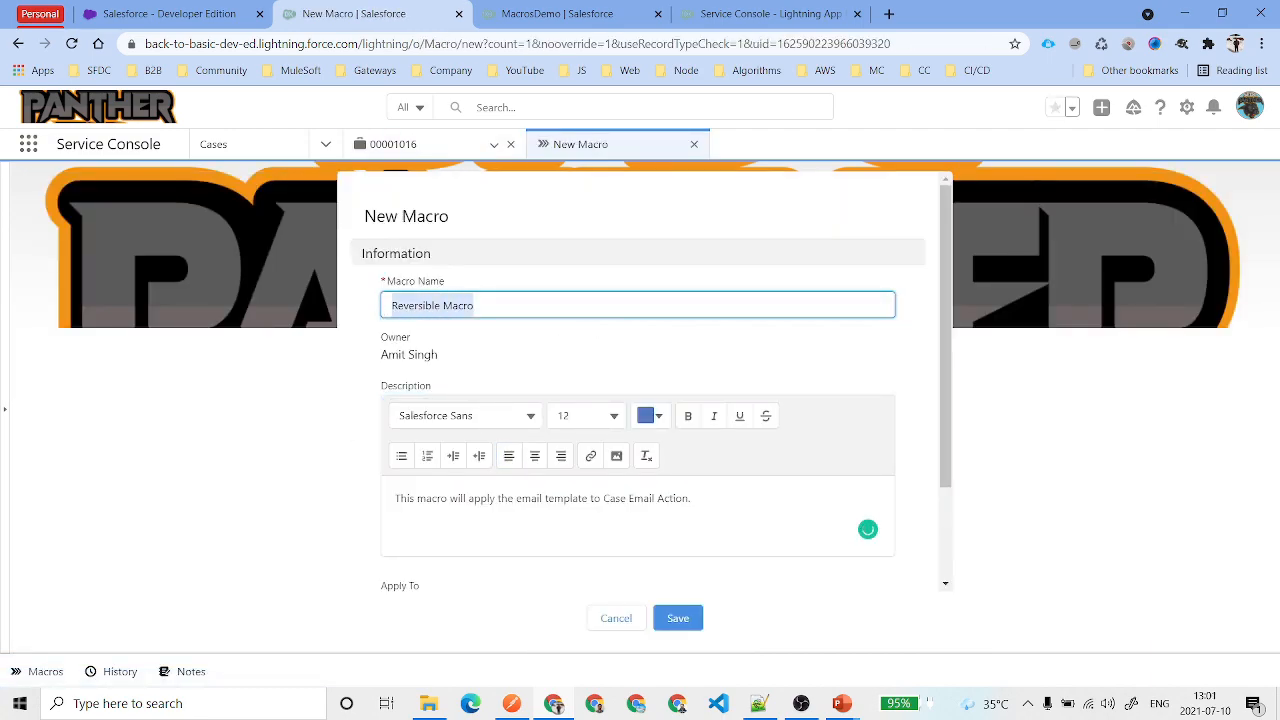
{"action": "scroll", "coordinate": [605, 343], "scroll_direction": "down", "scroll_amount": 1}
{"action": "scroll", "coordinate": [605, 343], "scroll_direction": "down", "scroll_amount": 1}
{"action": "double_click", "coordinate": [431, 415]}
{"action": "left_click", "coordinate": [491, 415]}
{"action": "left_click_drag", "start_coordinate": [516, 415], "coordinate": [690, 415]}
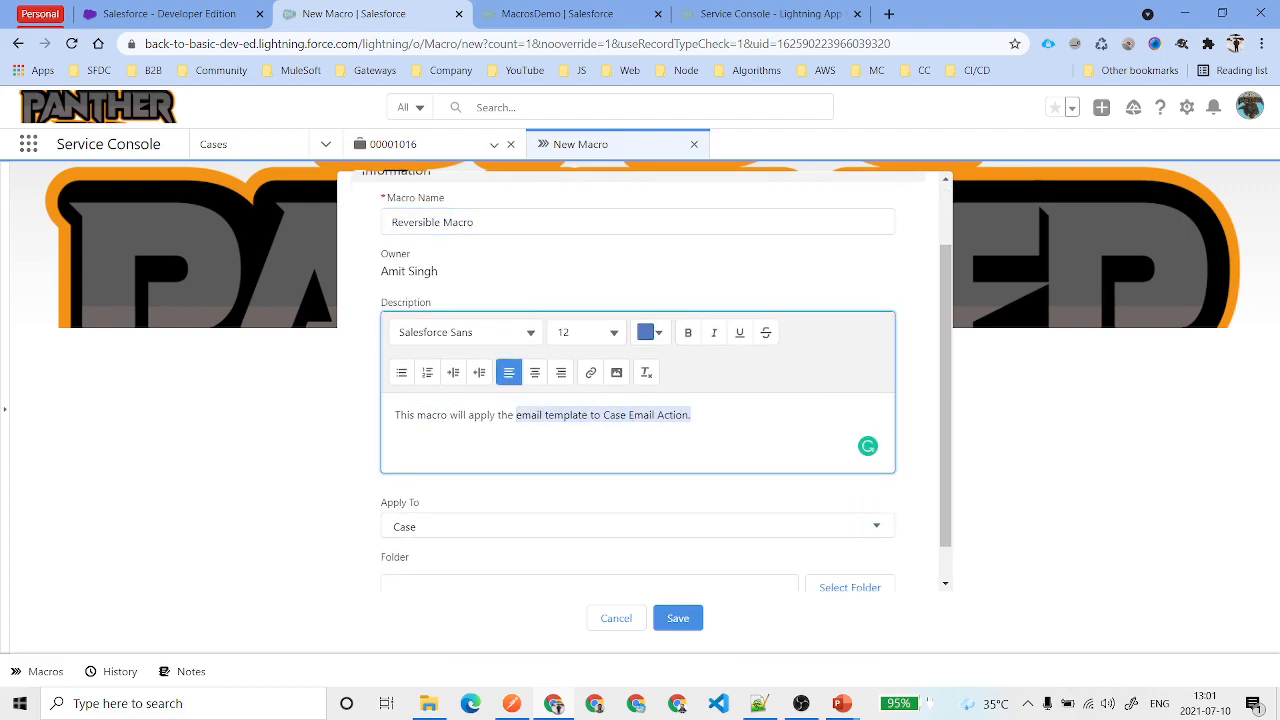
- Examine which objects the new macro can apply to in the Apply To choices, keeping Case
{"action": "scroll", "coordinate": [500, 491], "scroll_direction": "down", "scroll_amount": 1}
{"action": "left_click", "coordinate": [500, 490]}
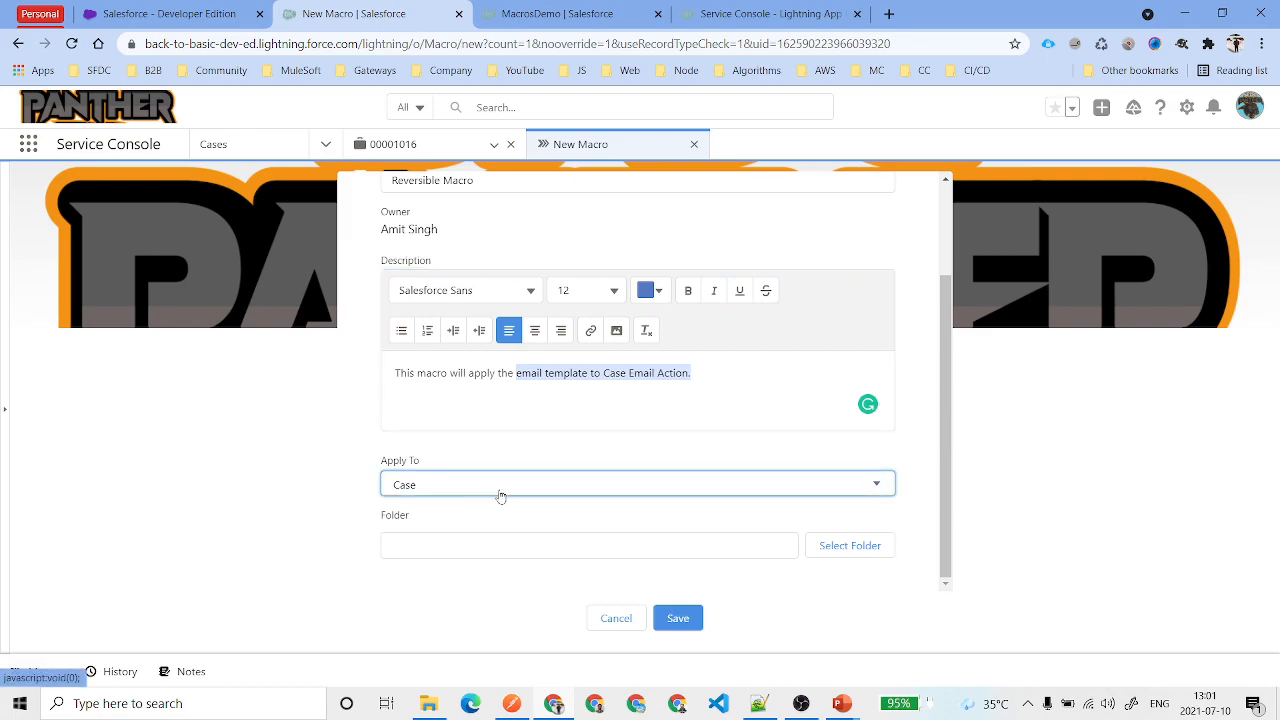
{"action": "left_click", "coordinate": [510, 490]}
{"action": "scroll", "coordinate": [680, 372], "scroll_direction": "down", "scroll_amount": 20}
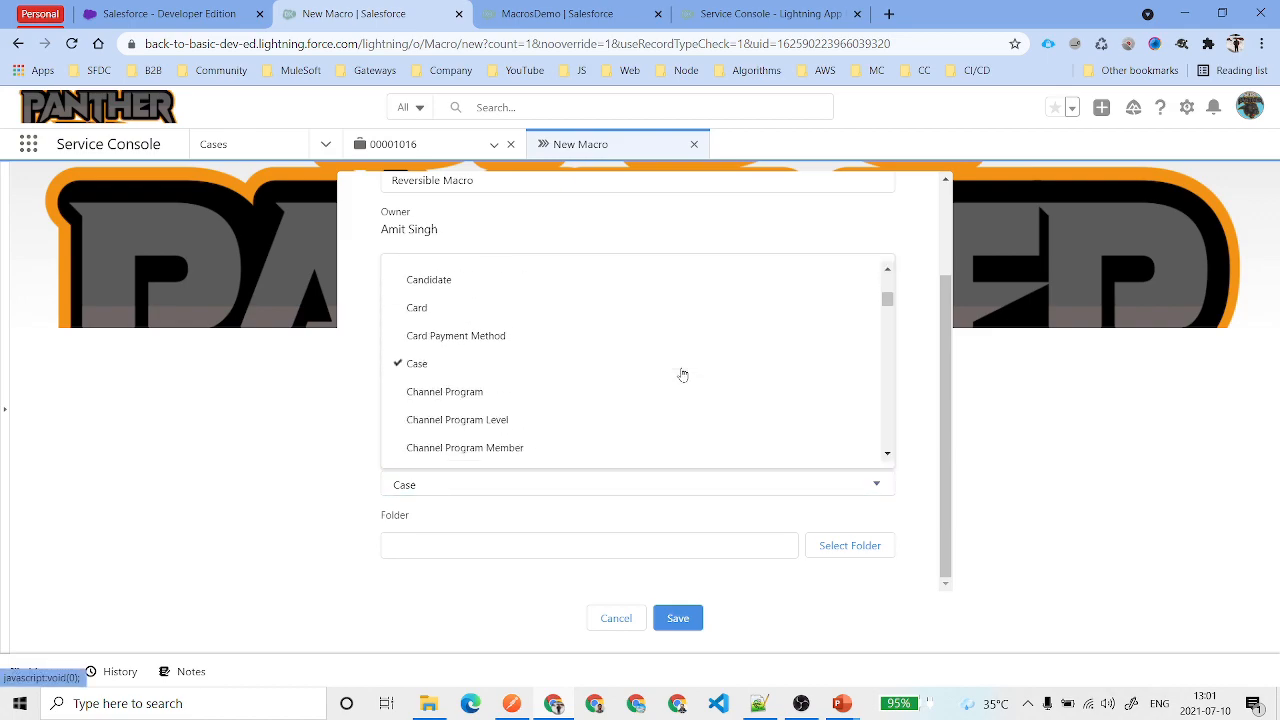
{"action": "scroll", "coordinate": [682, 378], "scroll_direction": "down", "scroll_amount": 20}
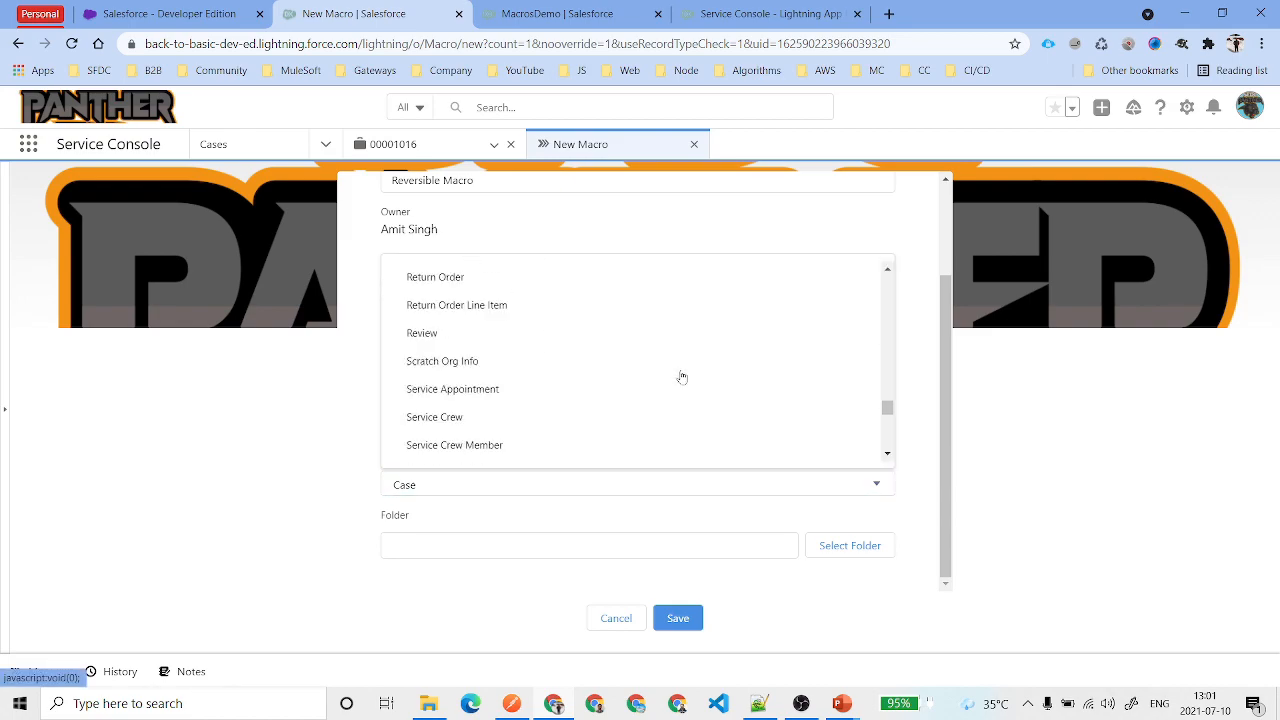
{"action": "scroll", "coordinate": [682, 378], "scroll_direction": "up", "scroll_amount": 10}
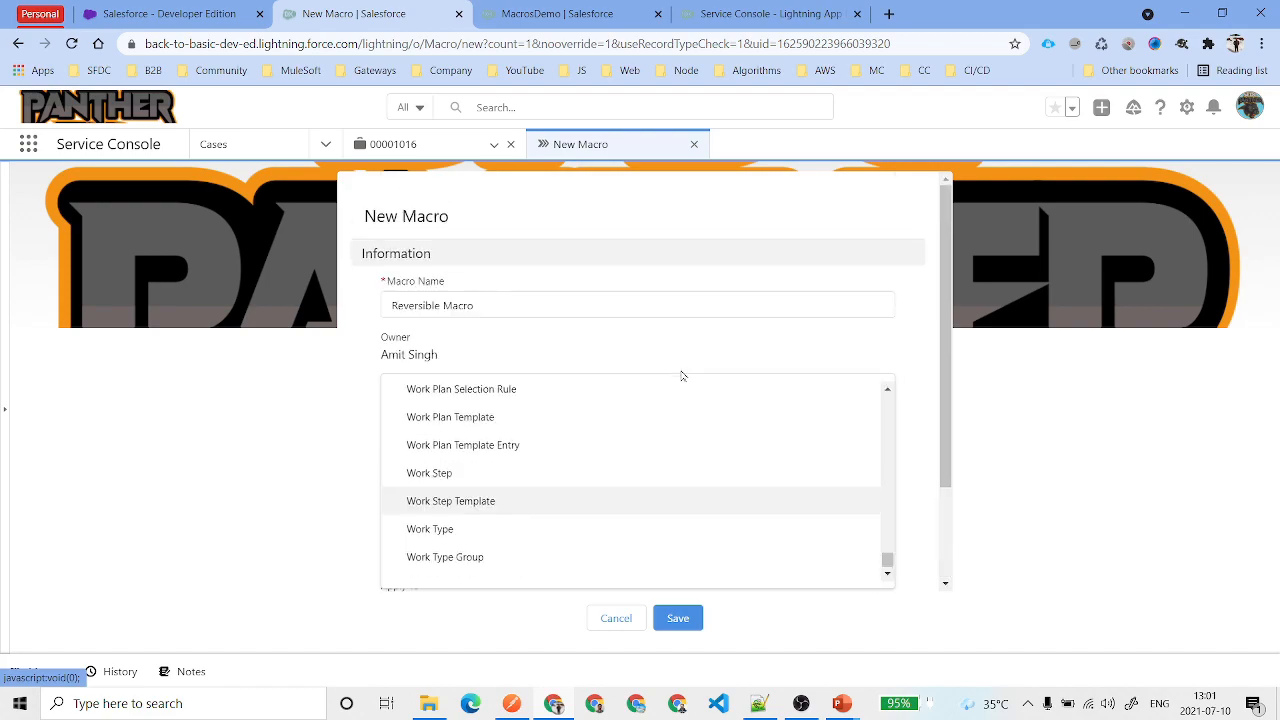
{"action": "left_click", "coordinate": [587, 346]}
{"action": "scroll", "coordinate": [587, 360], "scroll_direction": "down", "scroll_amount": 3}
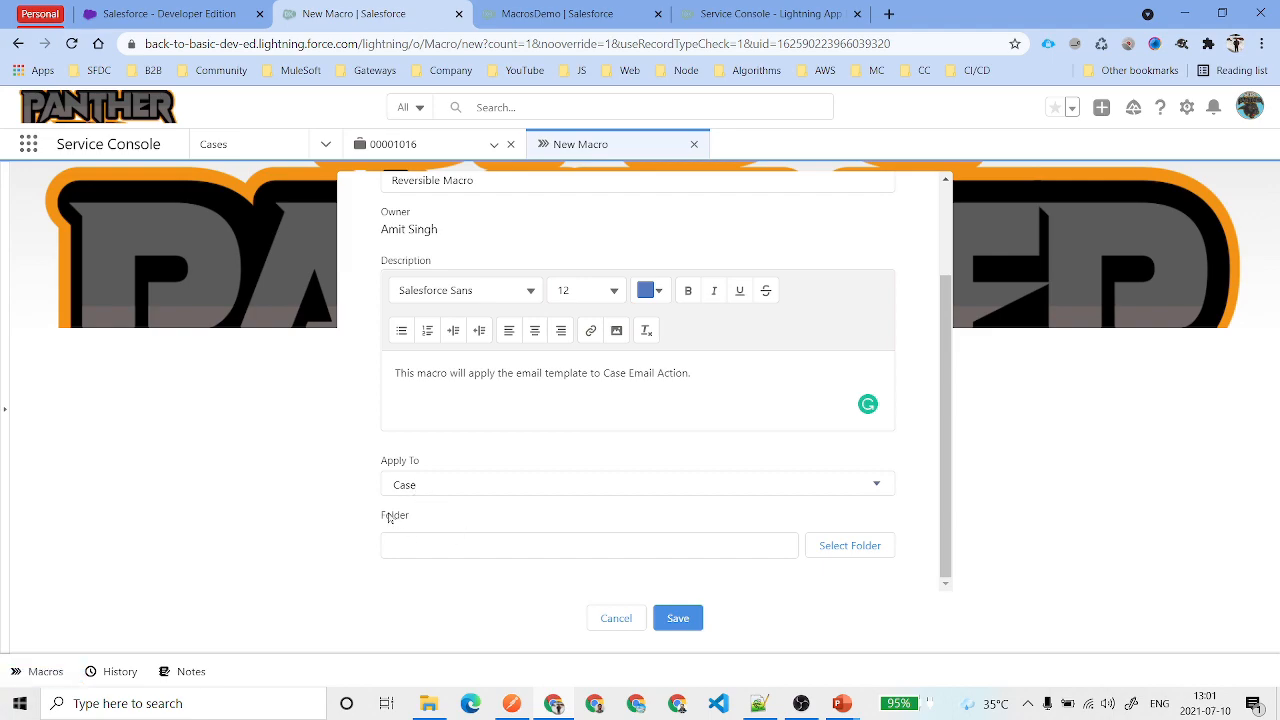
- Assign the new macro to the MacrosDemo folder and save it
{"action": "left_click_drag", "start_coordinate": [382, 517], "coordinate": [478, 517]}
{"action": "left_click", "coordinate": [840, 545]}
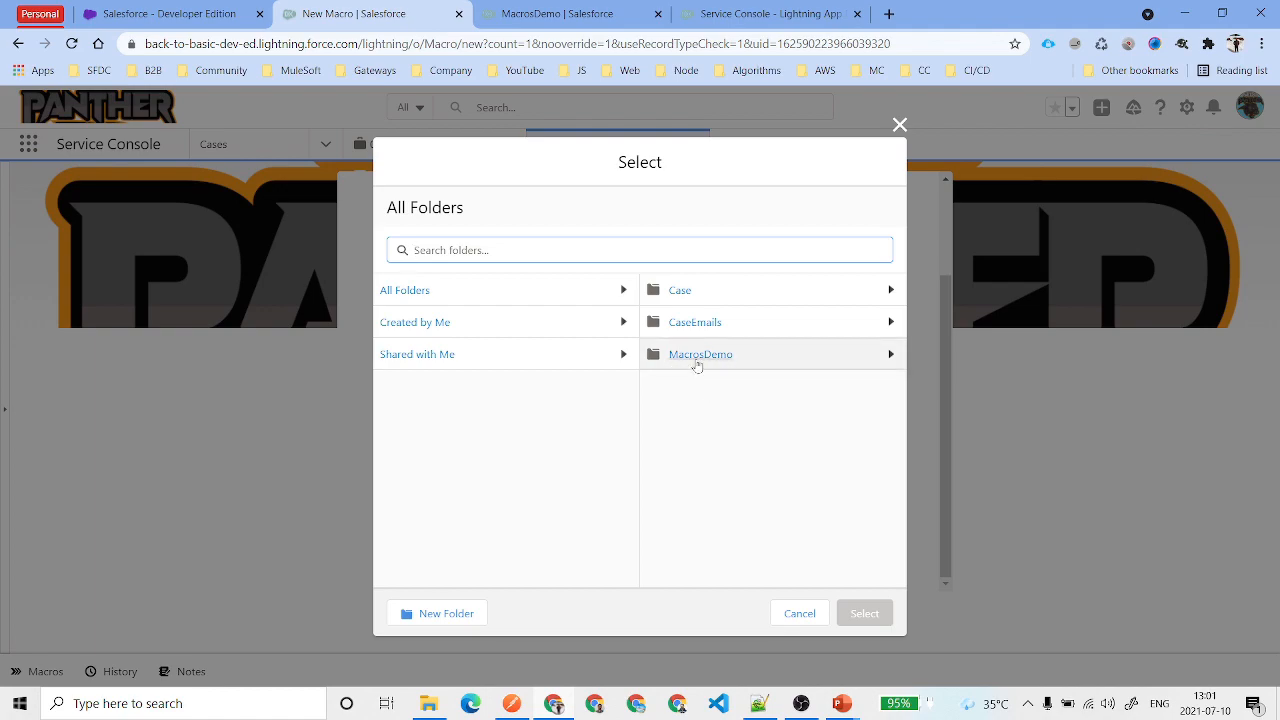
{"action": "left_click", "coordinate": [697, 360]}
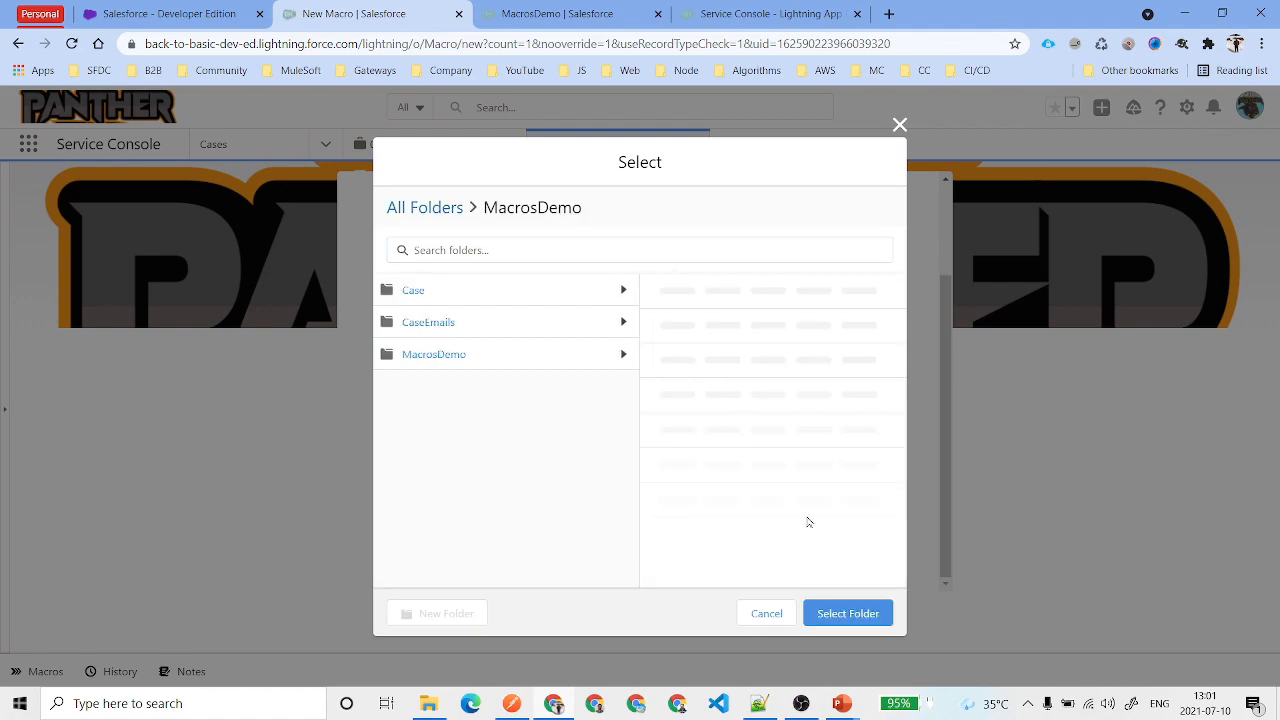
{"action": "left_click", "coordinate": [848, 613]}
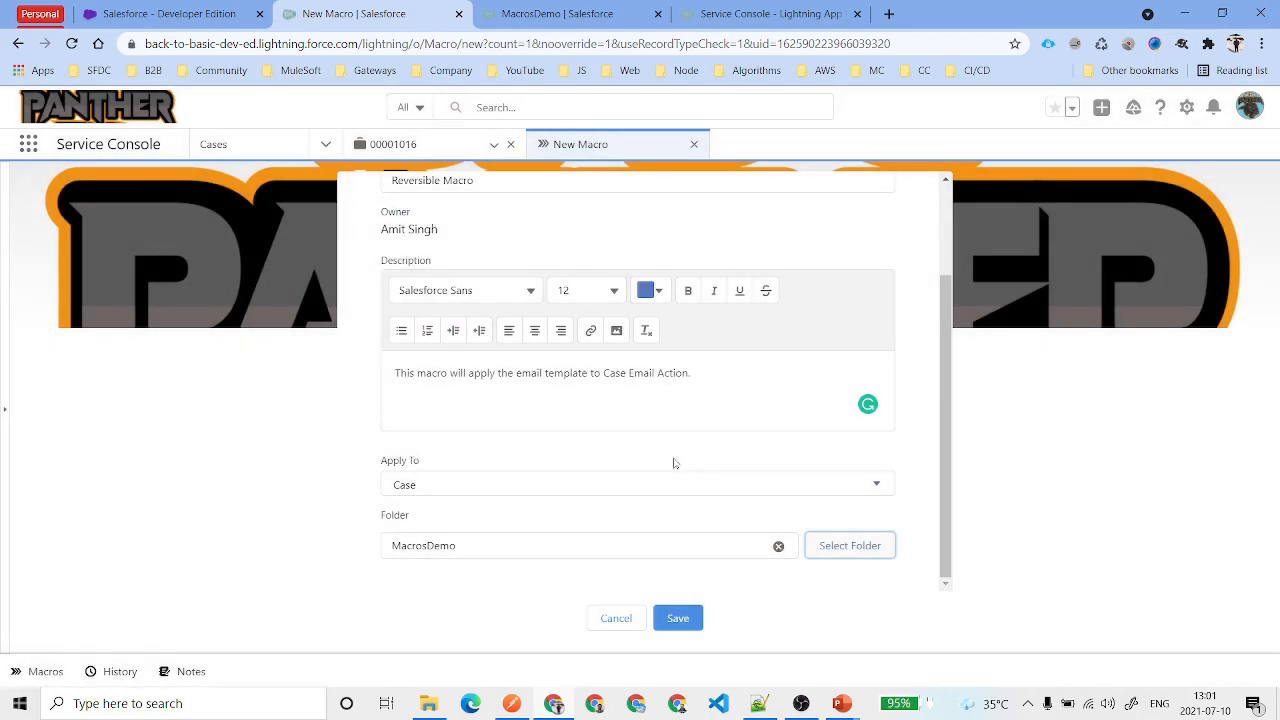
{"action": "left_click", "coordinate": [679, 619]}
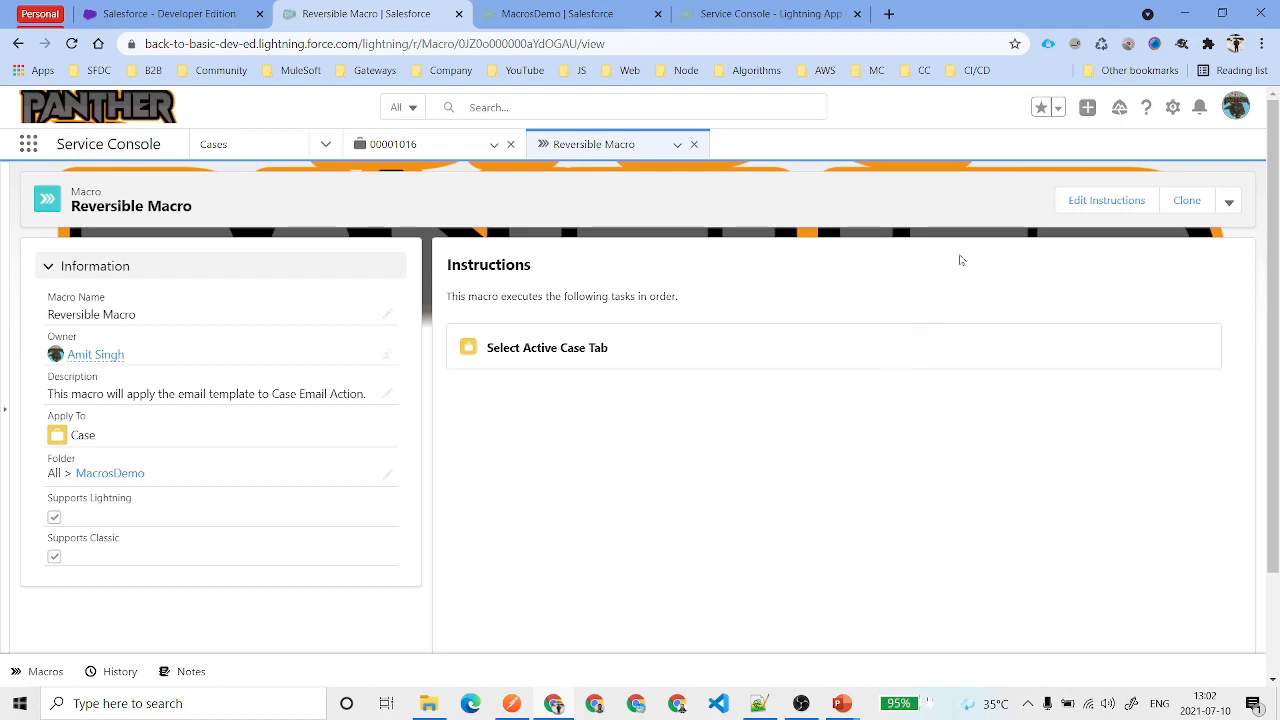
- Open the Reversible Macro's instructions for editing and add the case feed's first Email action as an instruction
{"action": "left_click", "coordinate": [1103, 200]}
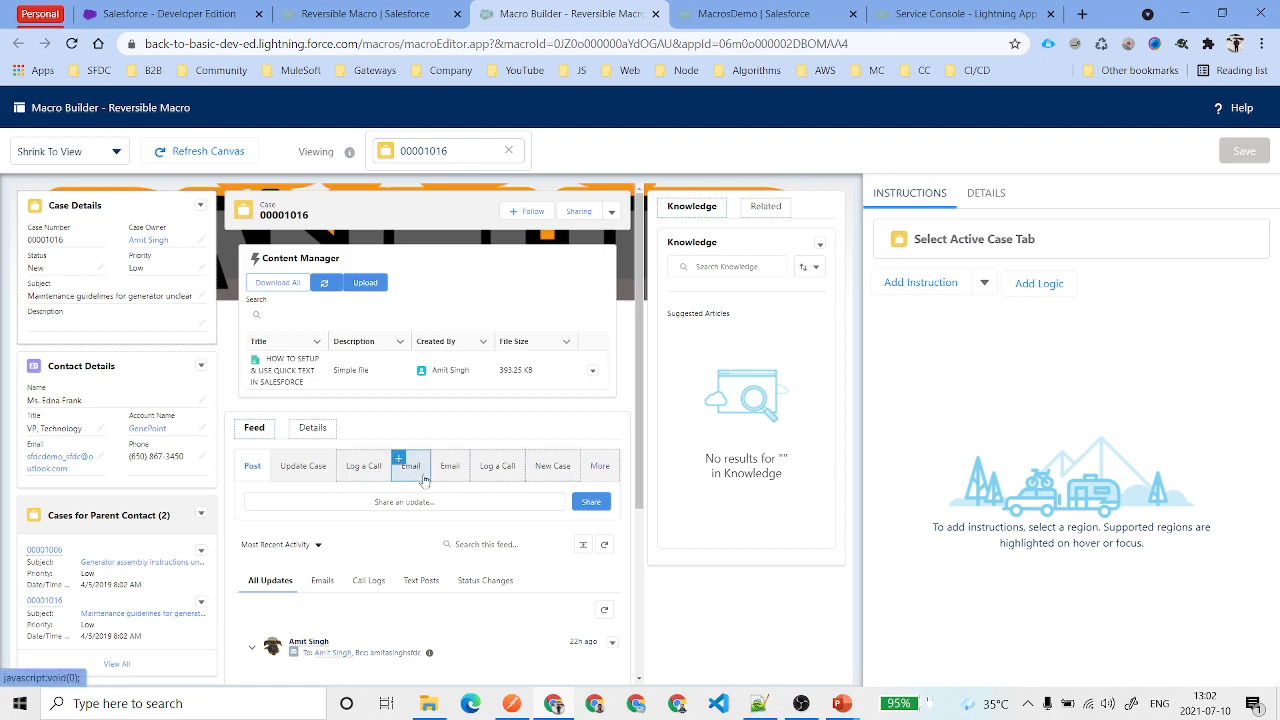
{"action": "left_click", "coordinate": [600, 474]}
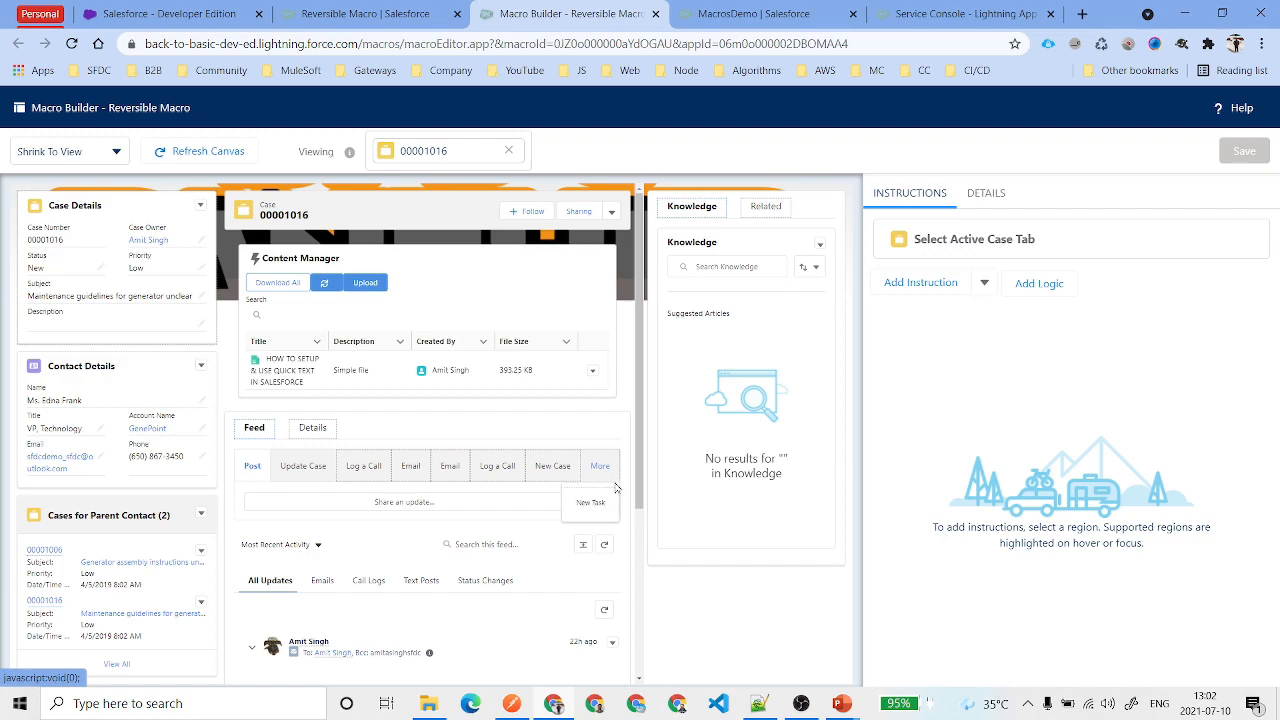
{"action": "left_click", "coordinate": [574, 428]}
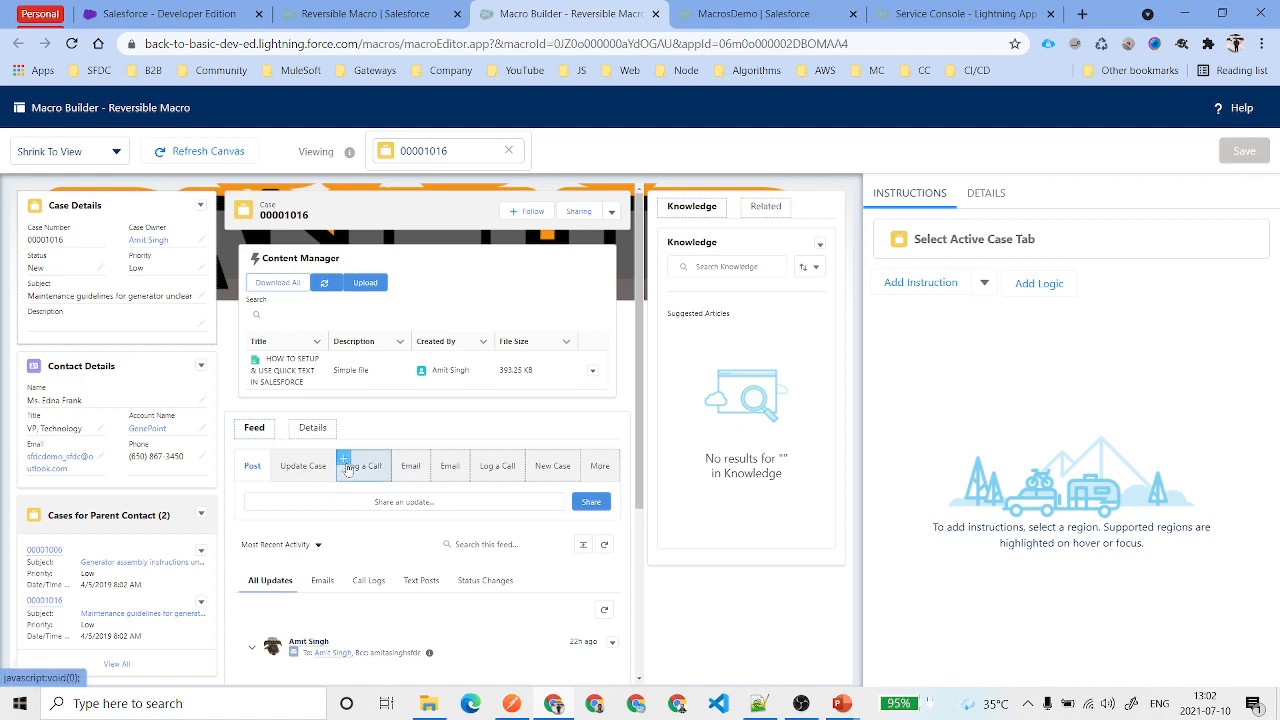
{"action": "left_click", "coordinate": [399, 462]}
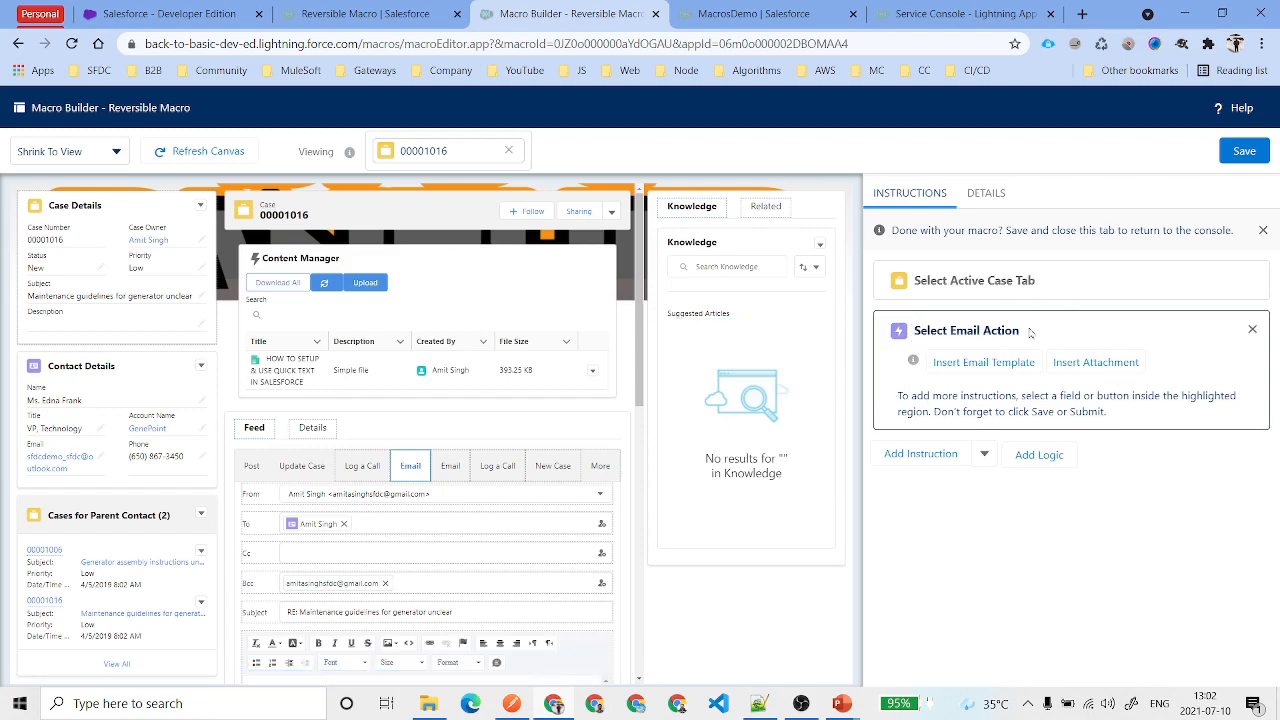
- Search all classic email templates for "response" and insert the Support: Case Response template into the email action
{"action": "left_click", "coordinate": [983, 363]}
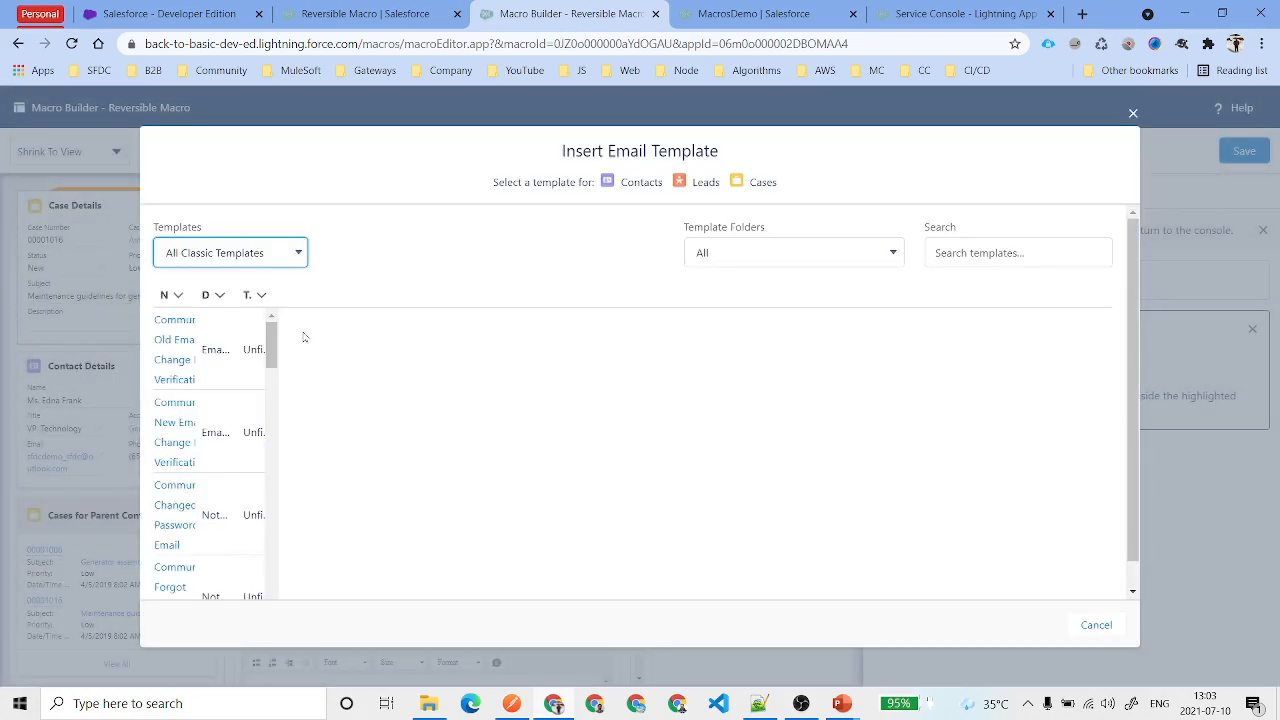
{"action": "left_click", "coordinate": [980, 253]}
{"action": "type", "text": "rresp"}
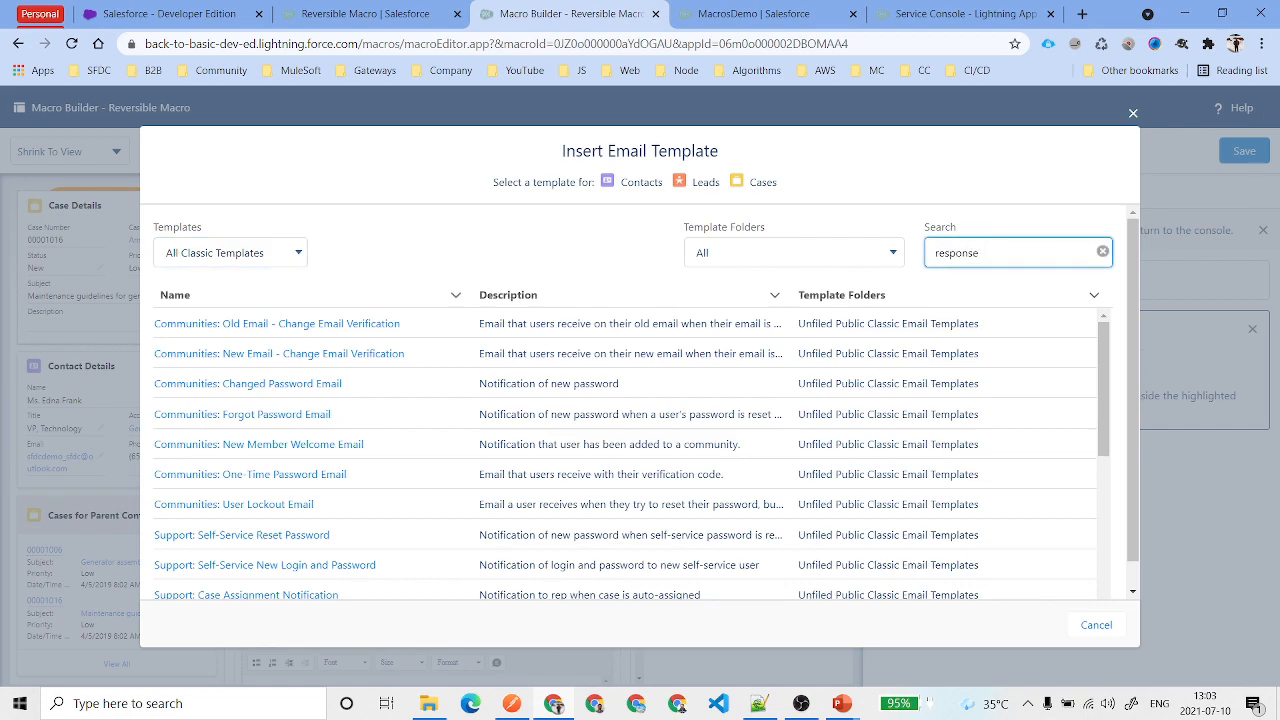
{"action": "type", "text": "onse"}
{"action": "left_click", "coordinate": [211, 323]}
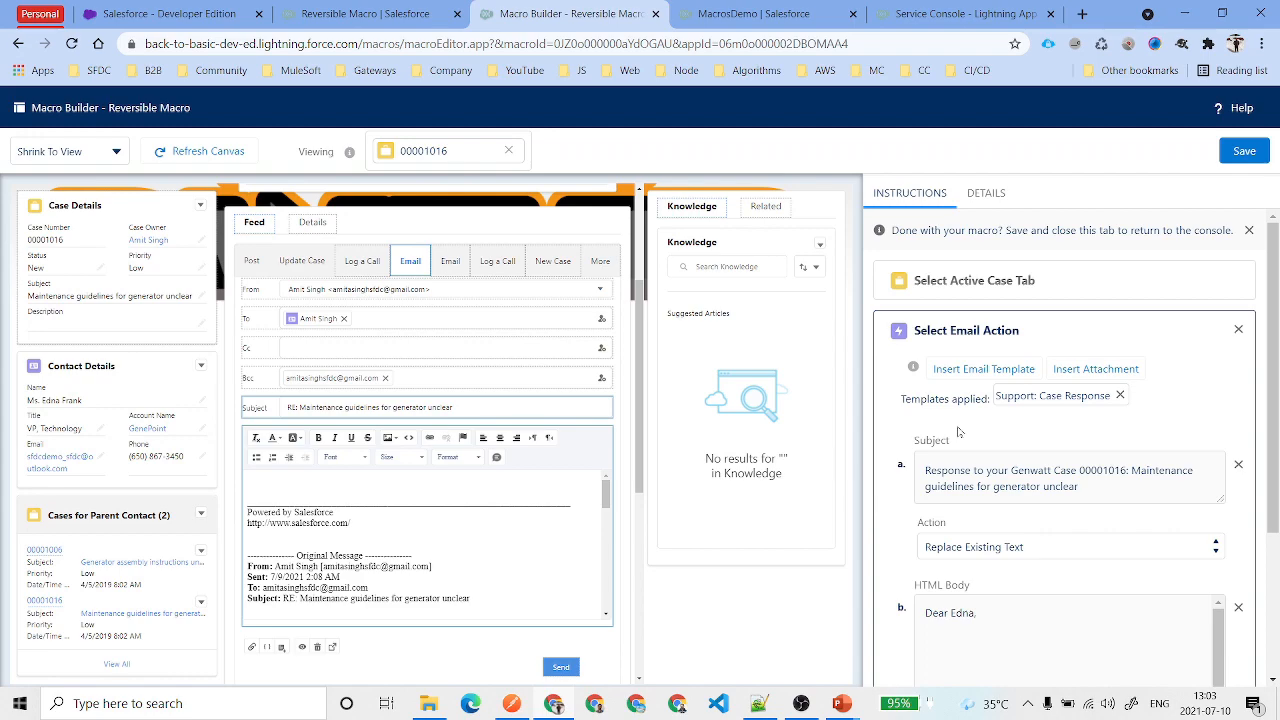
- Set the action of the email's Subject instruction to Insert Before Existing Text and review the subject text
{"action": "scroll", "coordinate": [958, 432], "scroll_direction": "down", "scroll_amount": 2}
{"action": "left_click_drag", "start_coordinate": [1080, 320], "coordinate": [922, 303]}
{"action": "left_click", "coordinate": [1038, 379]}
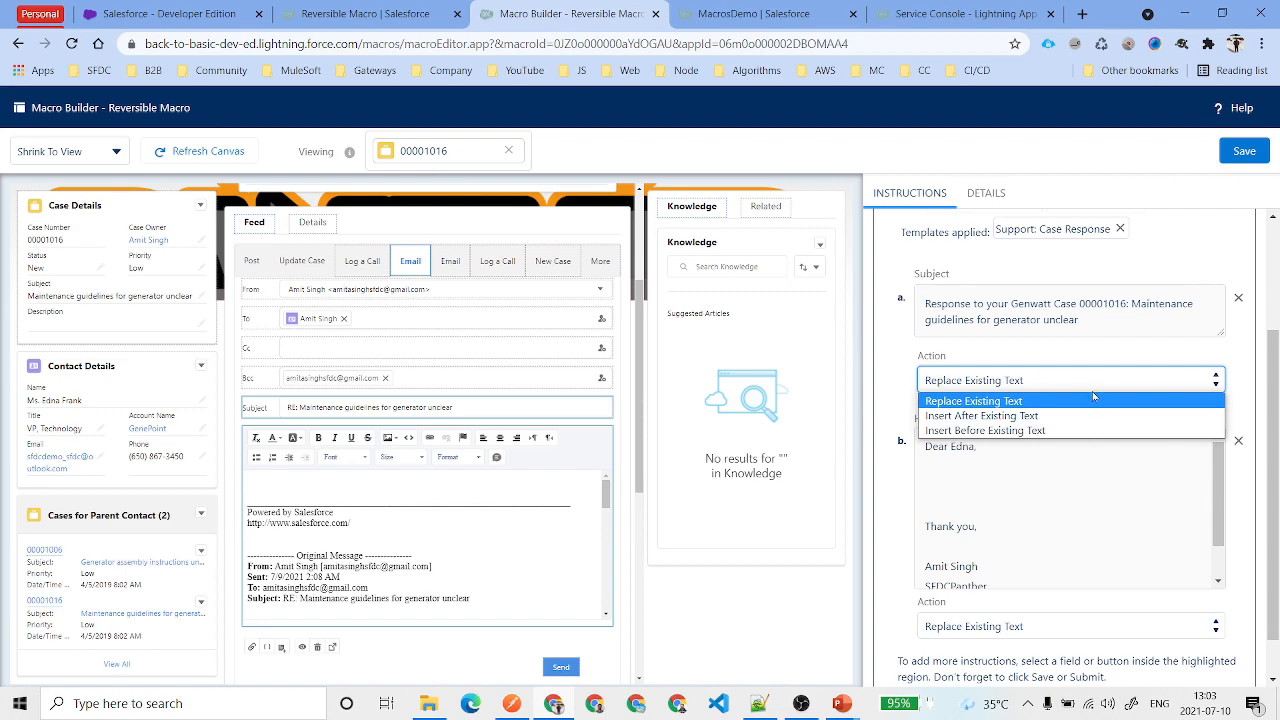
{"action": "left_click", "coordinate": [1016, 432]}
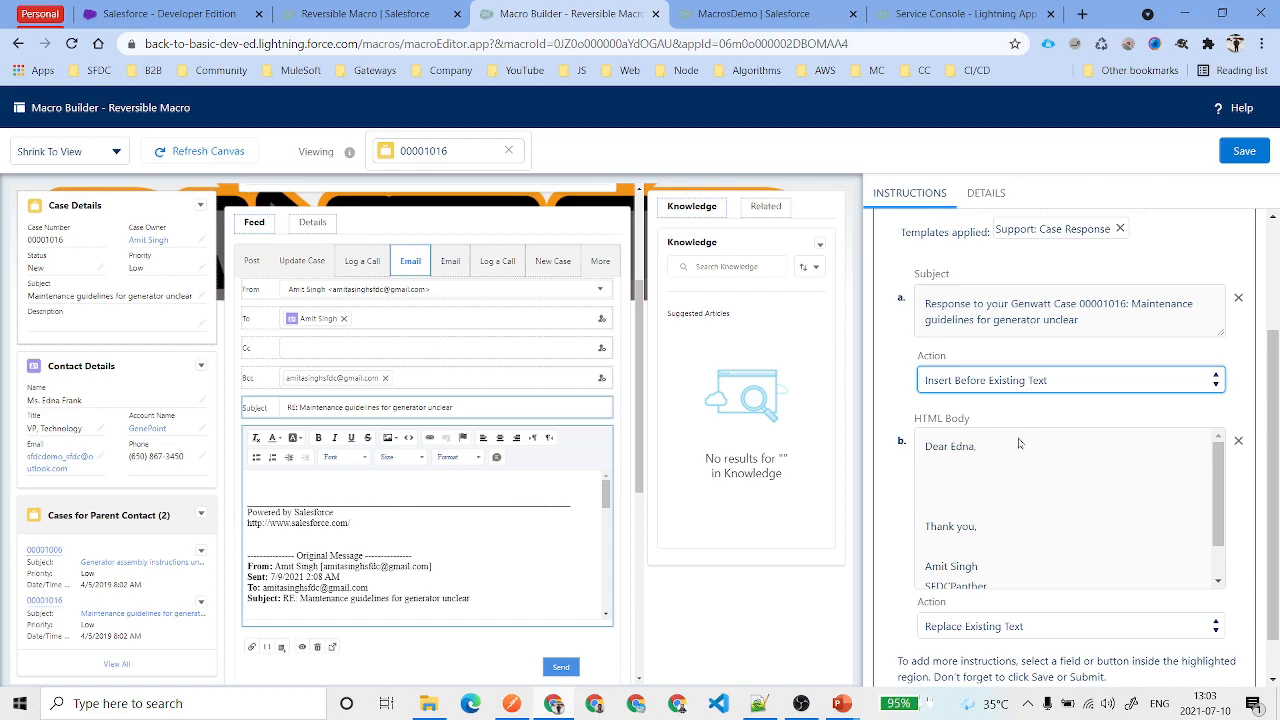
{"action": "double_click", "coordinate": [909, 354]}
{"action": "left_click", "coordinate": [1040, 314]}
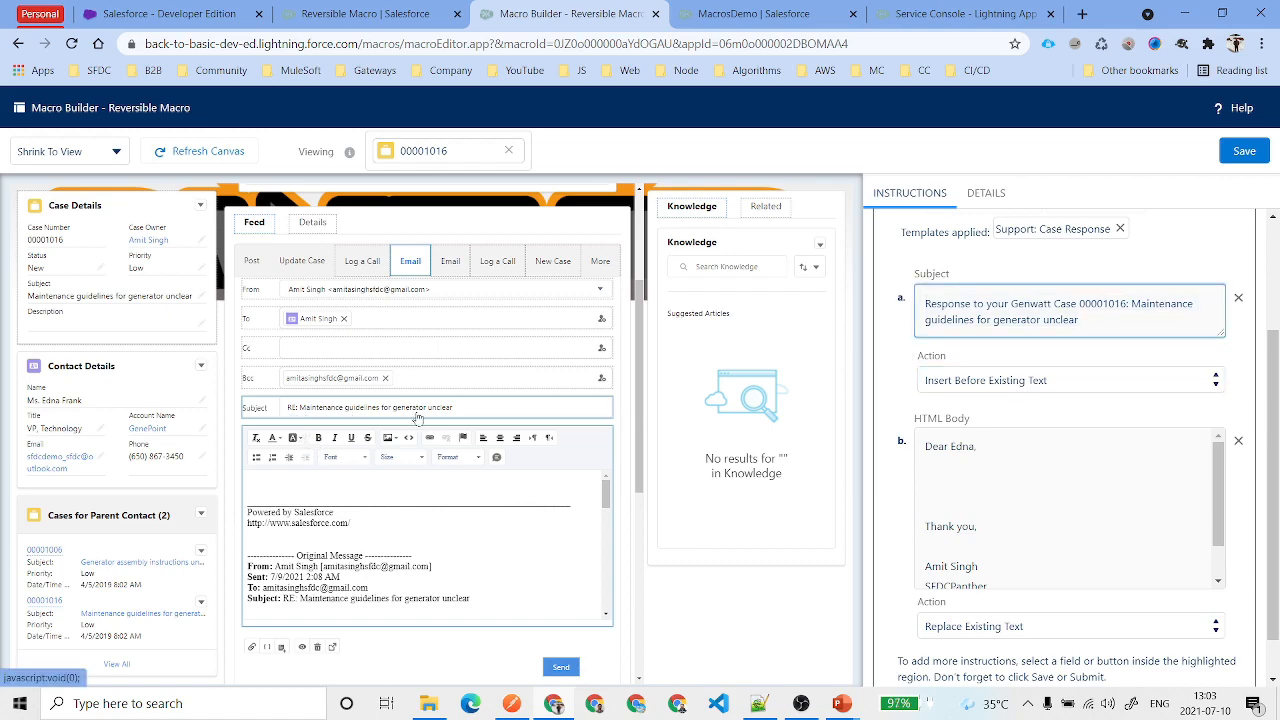
{"action": "left_click_drag", "start_coordinate": [1086, 321], "coordinate": [907, 310]}
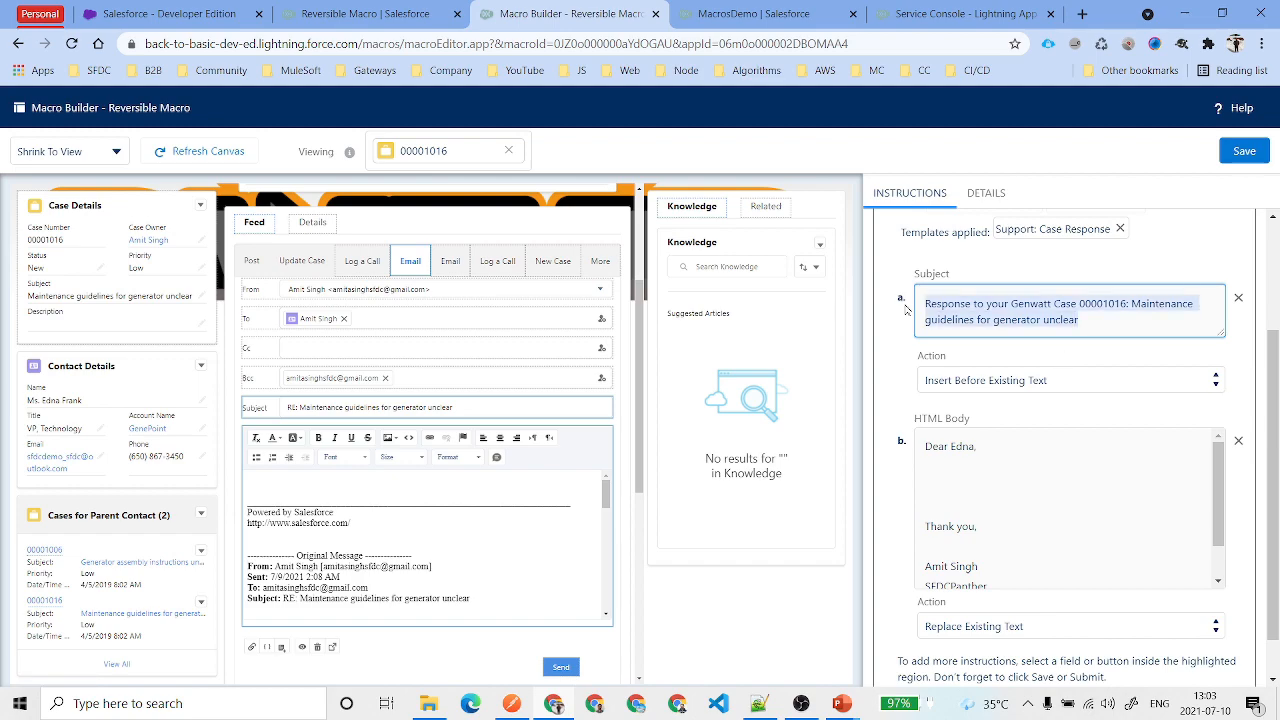
- Set the action of the email's HTML Body instruction to Insert Before Existing Text
{"action": "scroll", "coordinate": [1085, 532], "scroll_direction": "down", "scroll_amount": 1}
{"action": "scroll", "coordinate": [1091, 596], "scroll_direction": "down", "scroll_amount": 1}
{"action": "left_click", "coordinate": [1060, 577]}
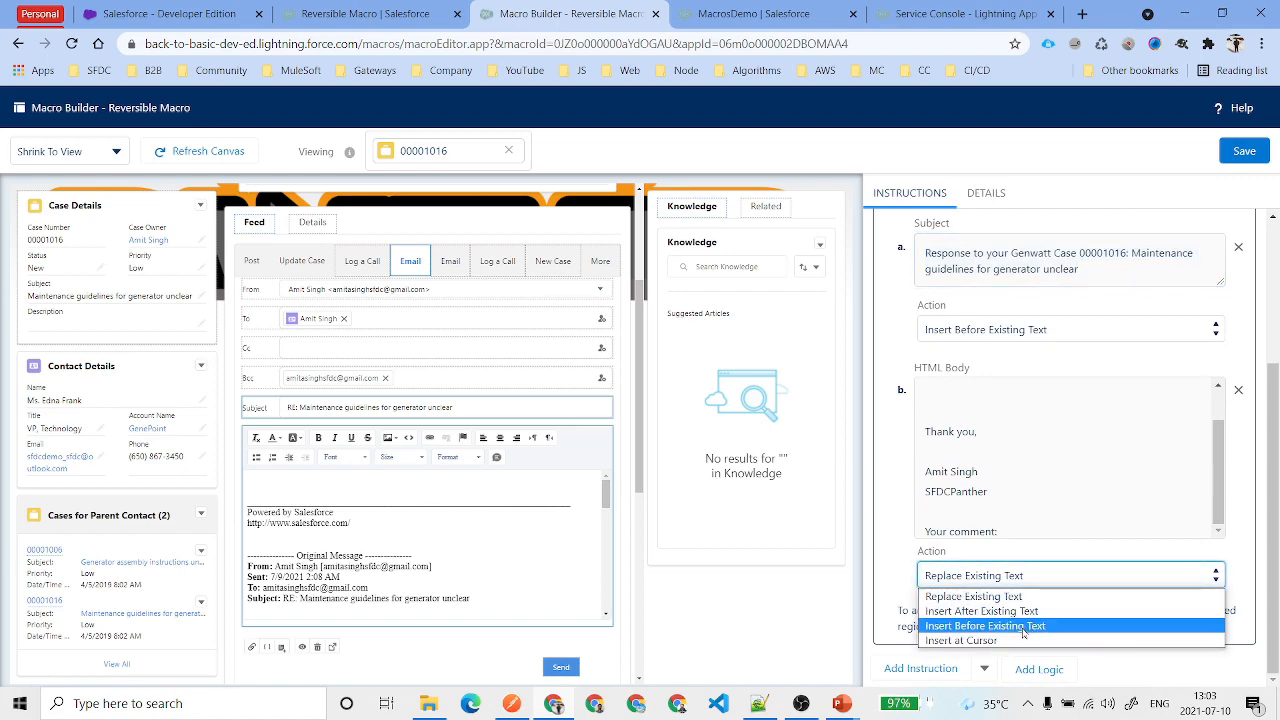
{"action": "left_click", "coordinate": [1073, 625]}
{"action": "left_click_drag", "start_coordinate": [1057, 515], "coordinate": [1015, 538]}
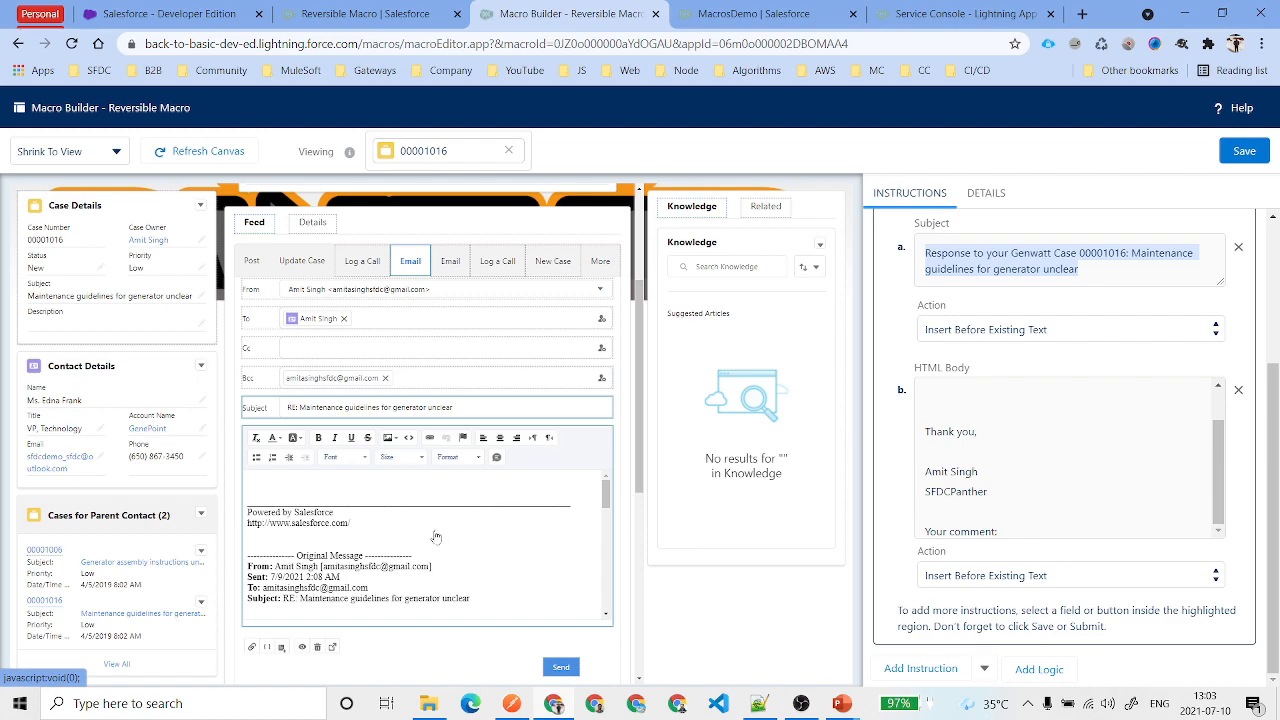
- Add the email's Send action as a Submit Action instruction, inspect its warning, and remove the instruction again
{"action": "scroll", "coordinate": [438, 539], "scroll_direction": "down", "scroll_amount": 3}
{"action": "scroll", "coordinate": [565, 440], "scroll_direction": "up", "scroll_amount": 1}
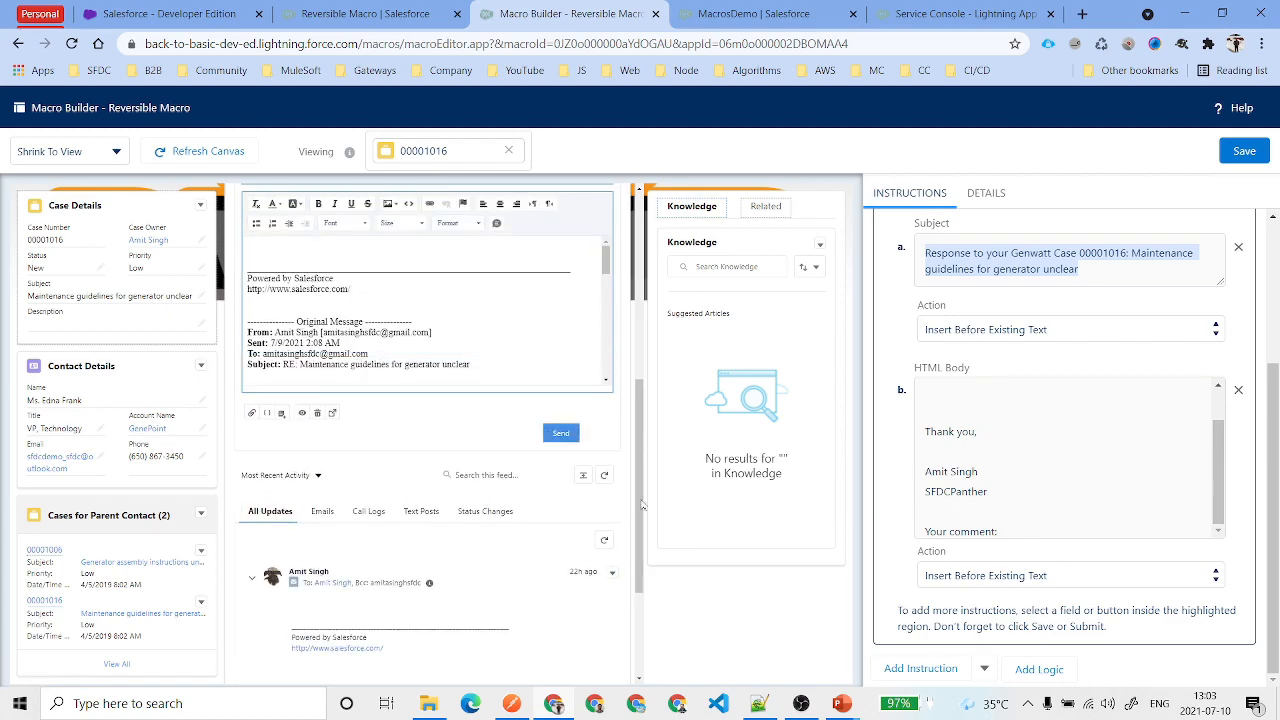
{"action": "left_click", "coordinate": [556, 435]}
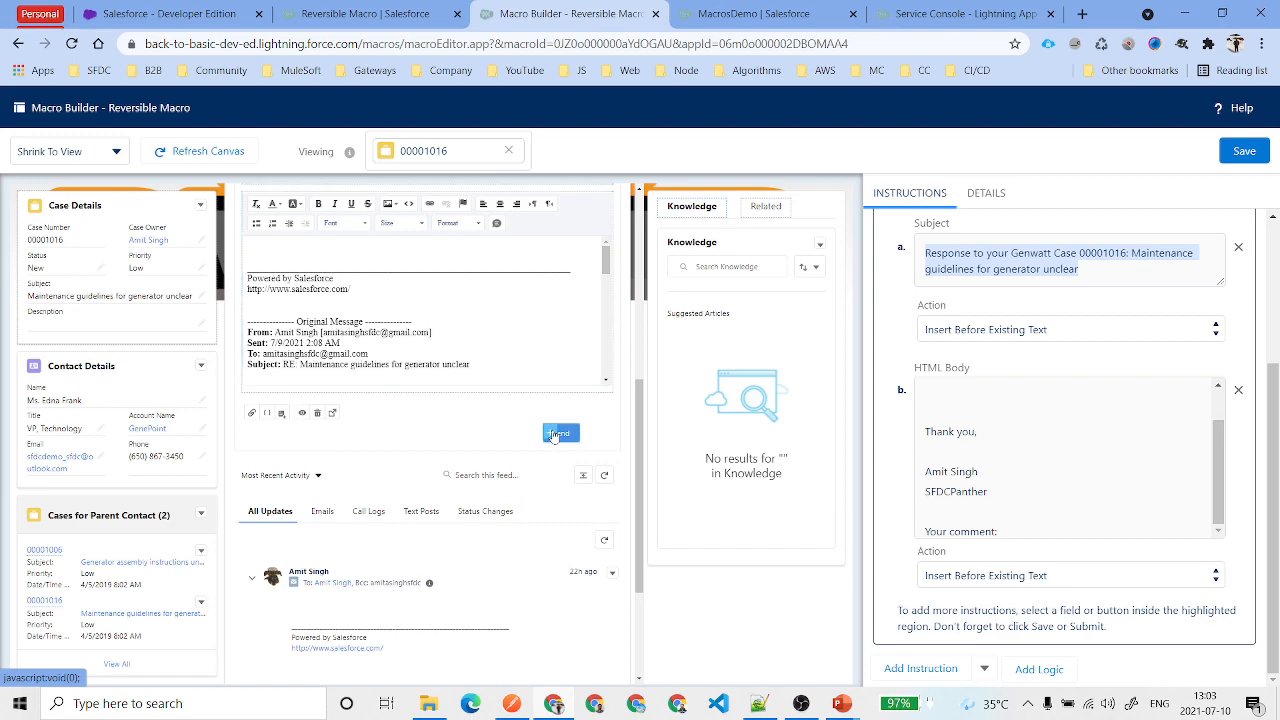
{"action": "scroll", "coordinate": [1075, 572], "scroll_direction": "down", "scroll_amount": 1}
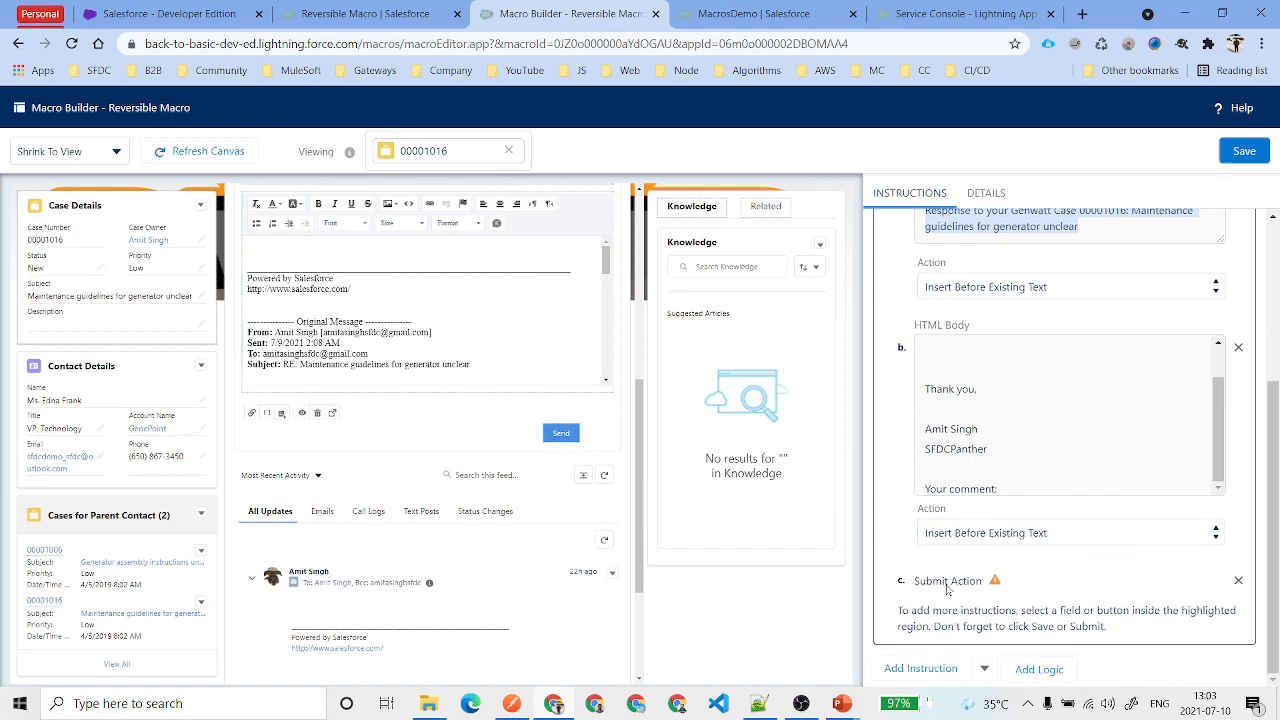
{"action": "mouse_move", "coordinate": [993, 590]}
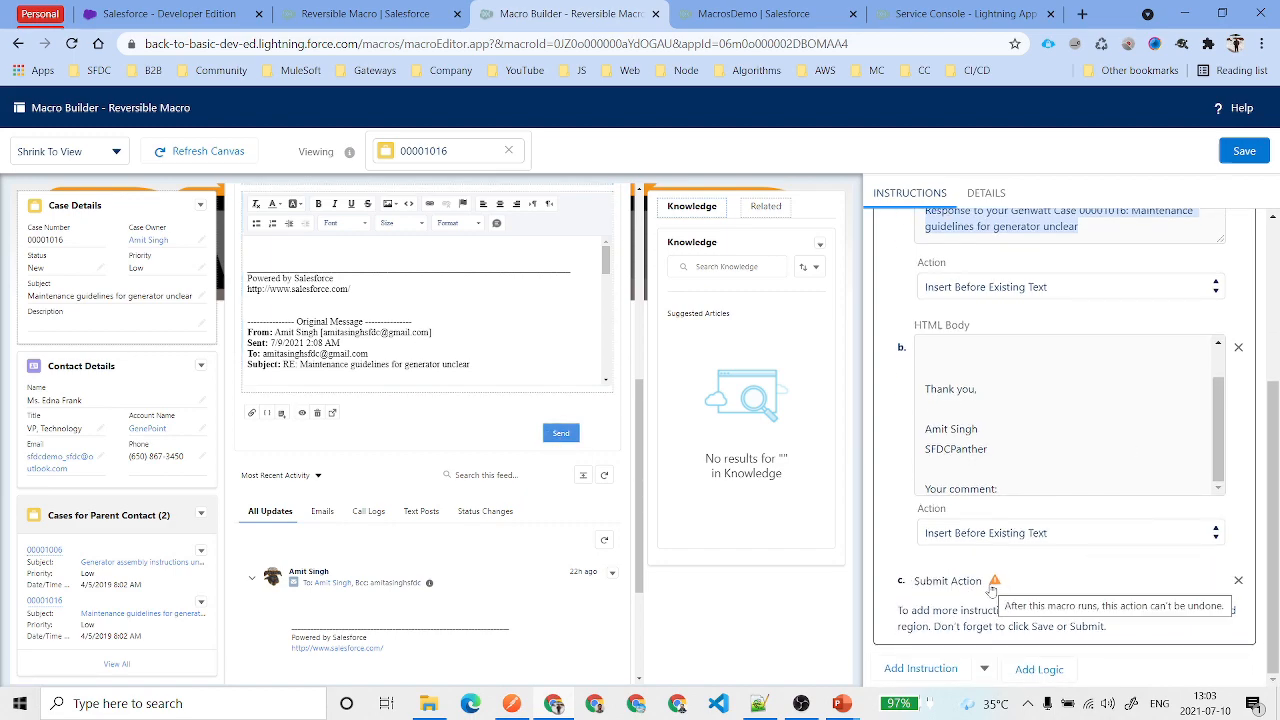
{"action": "left_click", "coordinate": [1238, 581]}
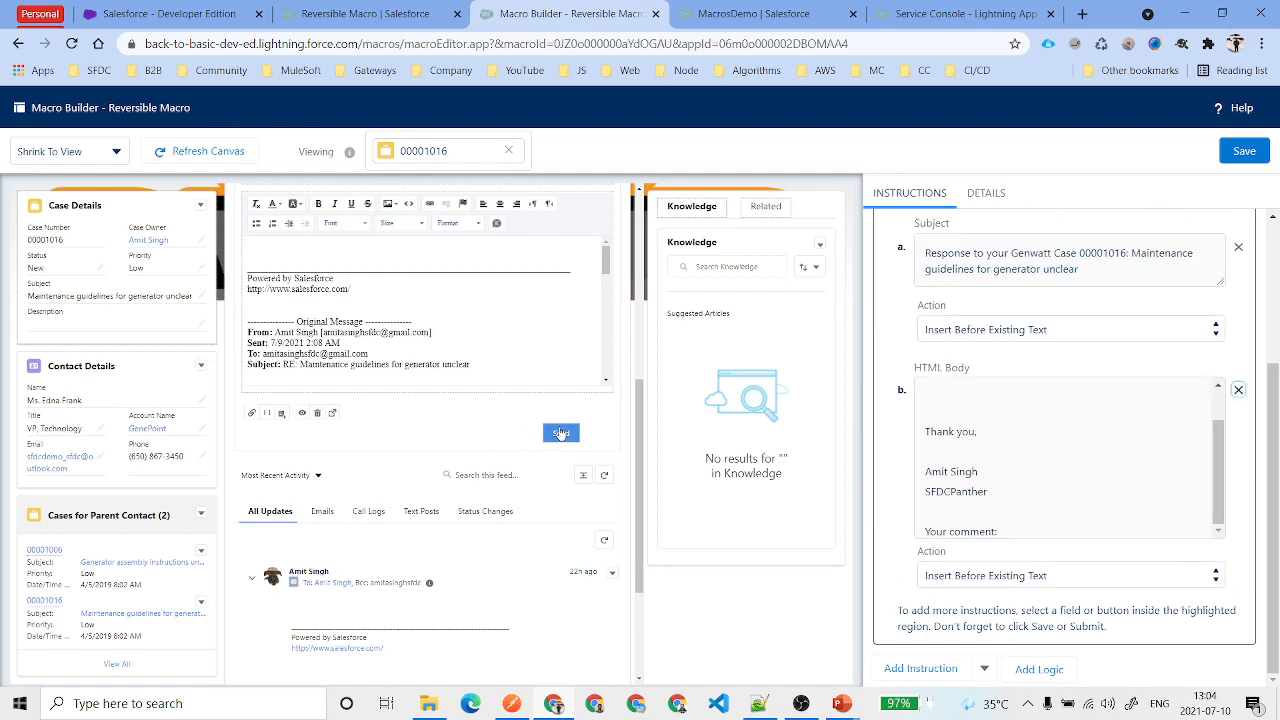
- Review the email instructions and add expression logic with an IF block below them
{"action": "scroll", "coordinate": [1098, 505], "scroll_direction": "up", "scroll_amount": 1}
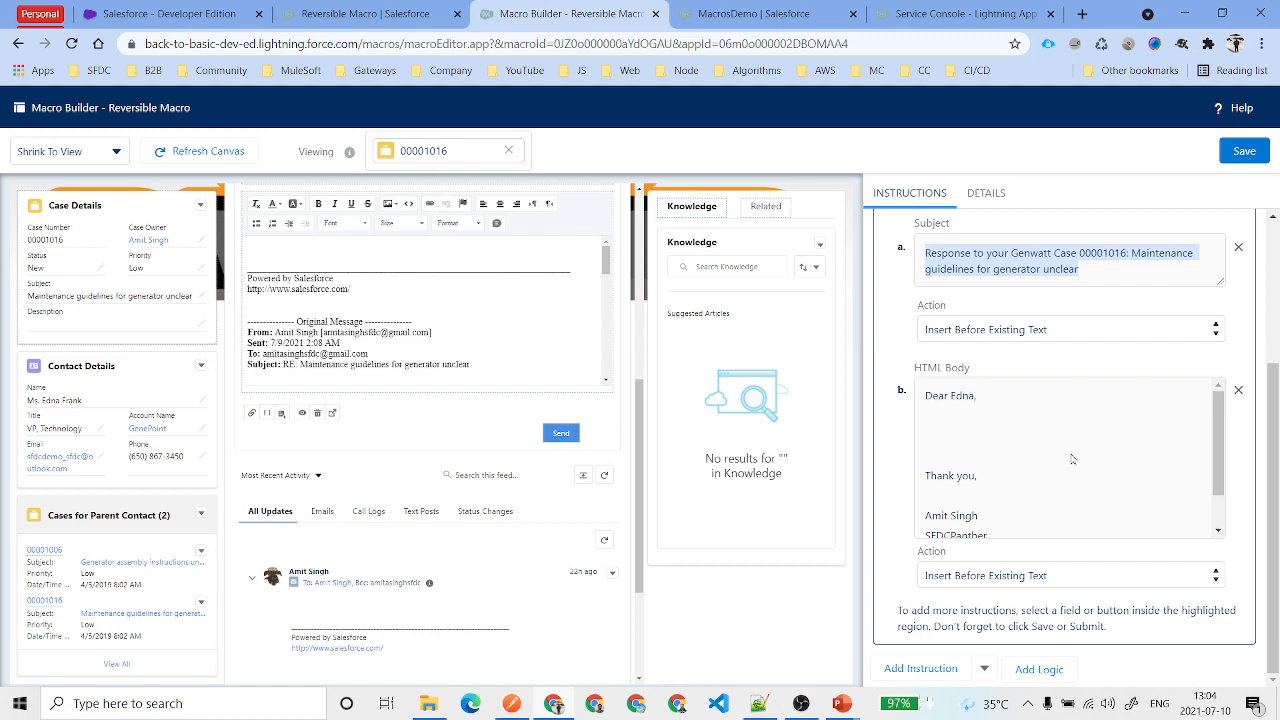
{"action": "scroll", "coordinate": [1050, 456], "scroll_direction": "up", "scroll_amount": 3}
{"action": "scroll", "coordinate": [1030, 441], "scroll_direction": "down", "scroll_amount": 3}
{"action": "left_click", "coordinate": [1032, 670]}
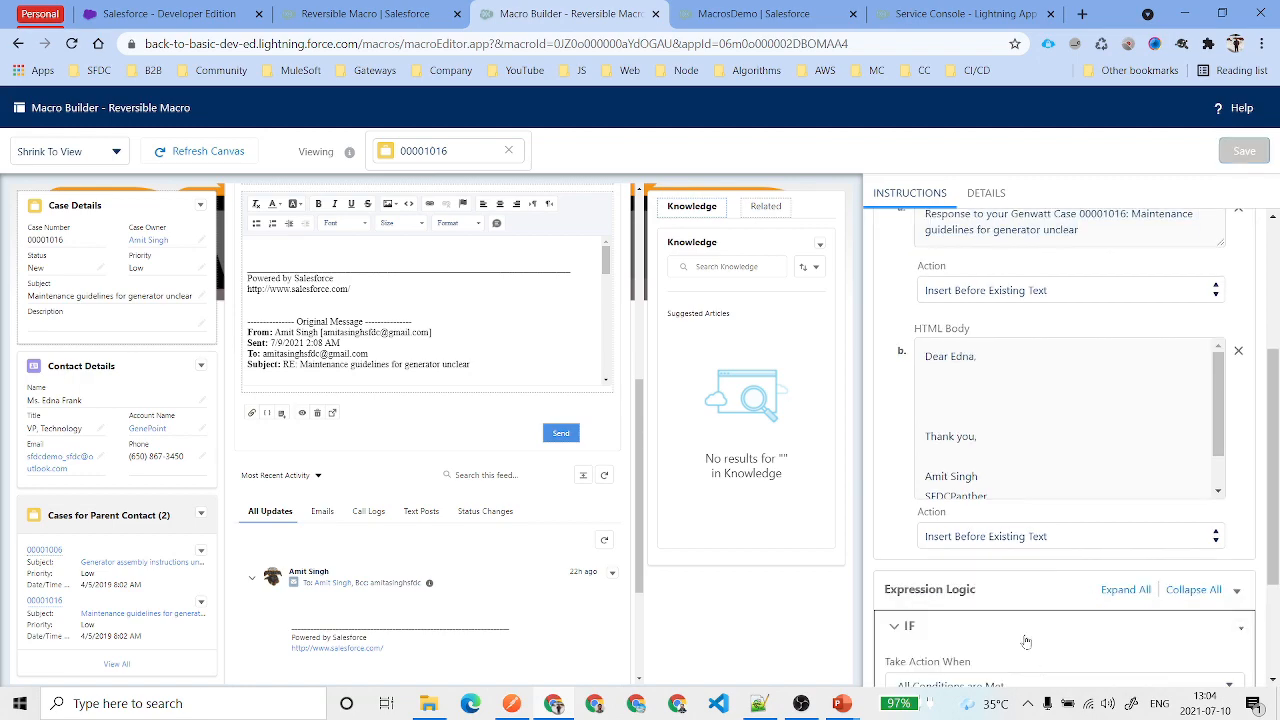
{"action": "scroll", "coordinate": [1052, 468], "scroll_direction": "down", "scroll_amount": 2}
{"action": "scroll", "coordinate": [1075, 600], "scroll_direction": "down", "scroll_amount": 2}
{"action": "scroll", "coordinate": [1080, 602], "scroll_direction": "down", "scroll_amount": 1}
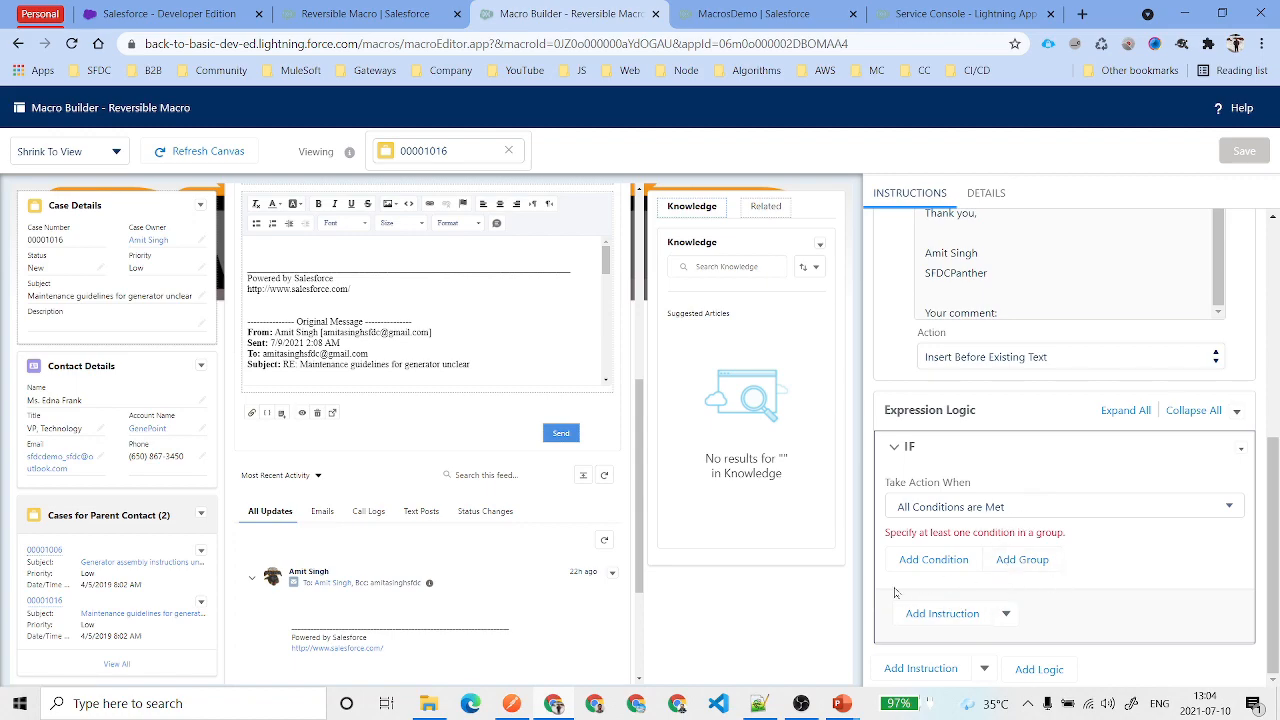
- Add a condition to the IF block requiring Case Origin equals Email
{"action": "left_click", "coordinate": [928, 560]}
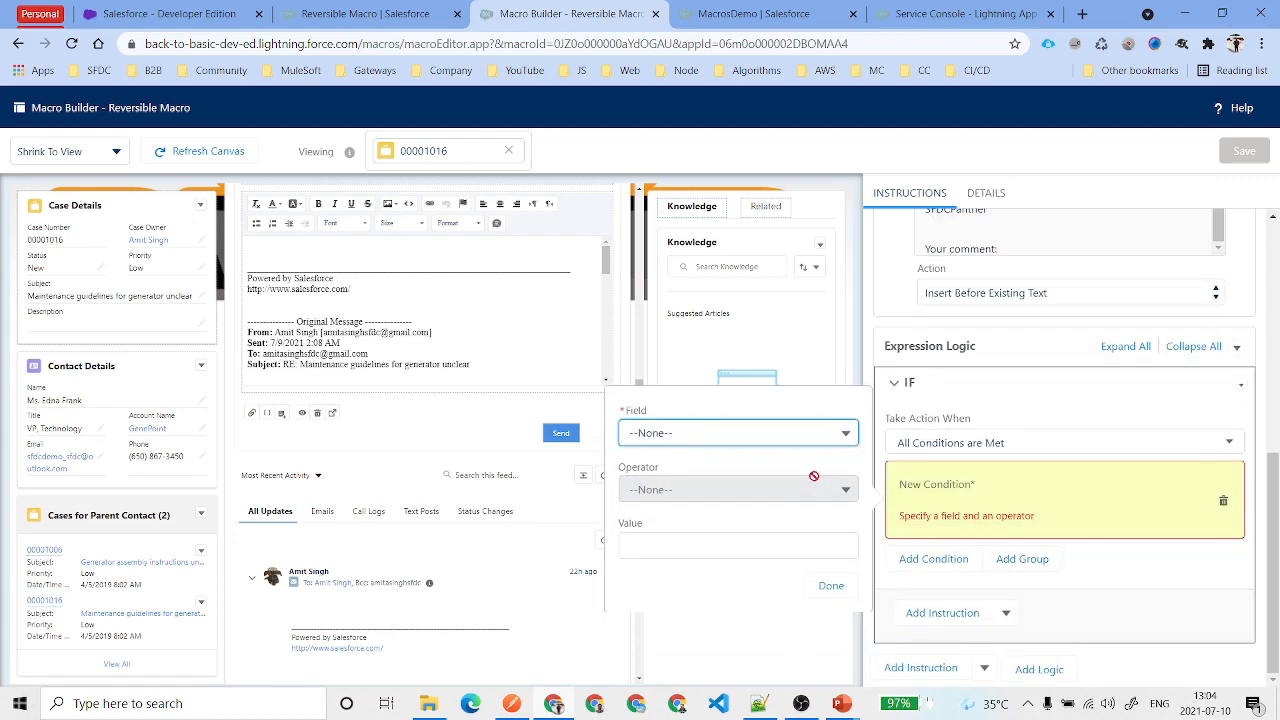
{"action": "left_click", "coordinate": [735, 432]}
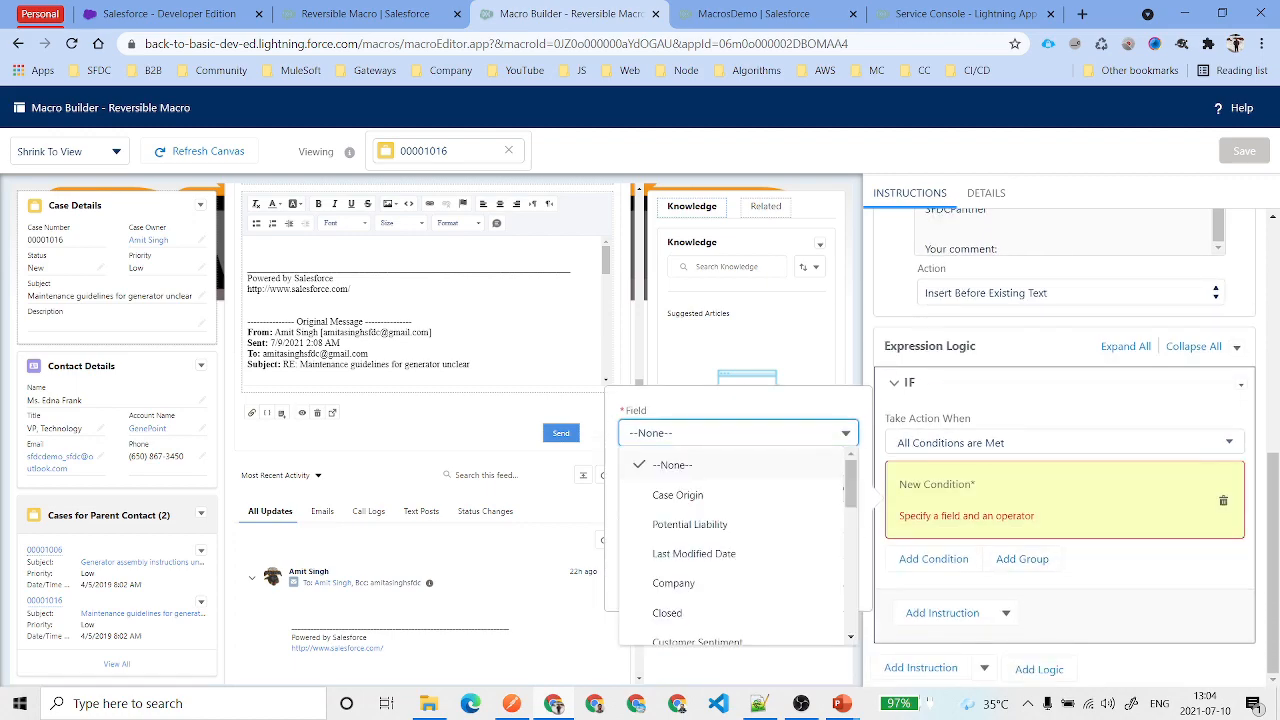
{"action": "left_click", "coordinate": [716, 496]}
{"action": "left_click", "coordinate": [716, 489]}
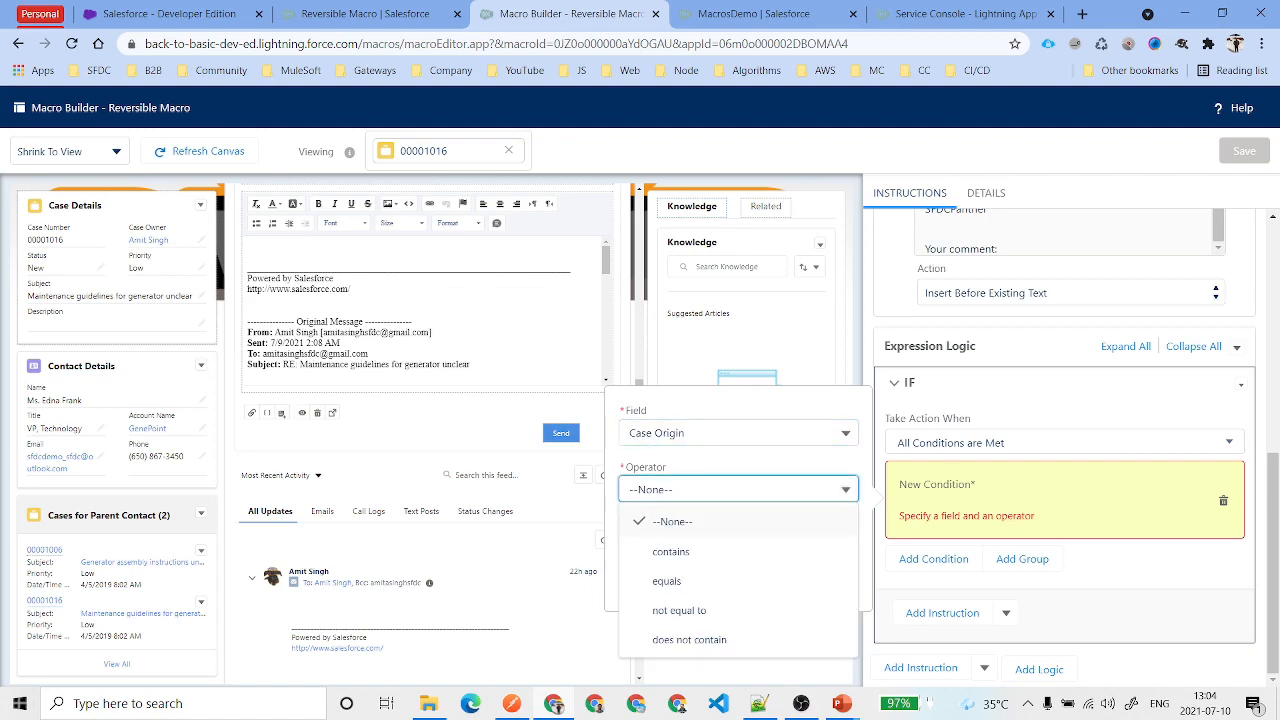
{"action": "left_click", "coordinate": [710, 580]}
{"action": "left_click", "coordinate": [700, 545]}
{"action": "left_click", "coordinate": [686, 458]}
{"action": "left_click", "coordinate": [824, 585]}
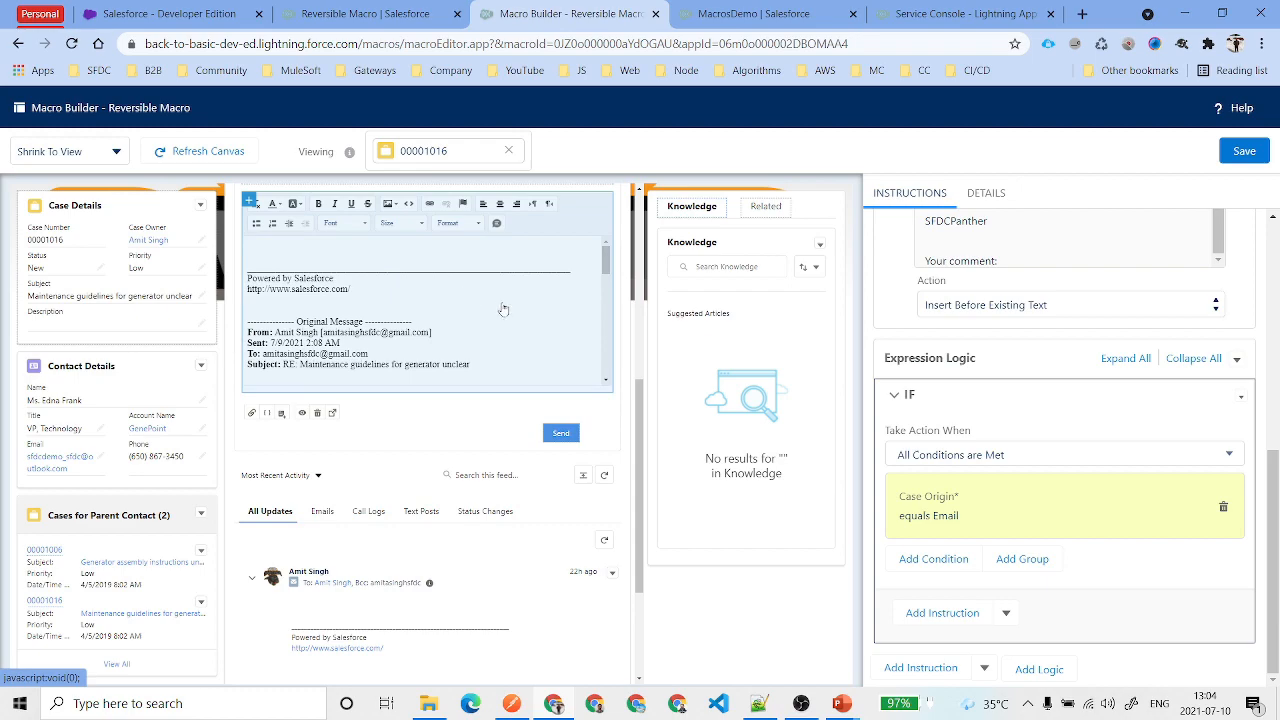
- Add the case feed's New Task action inside the IF block with its Subject set to Email
{"action": "scroll", "coordinate": [560, 320], "scroll_direction": "up", "scroll_amount": 3}
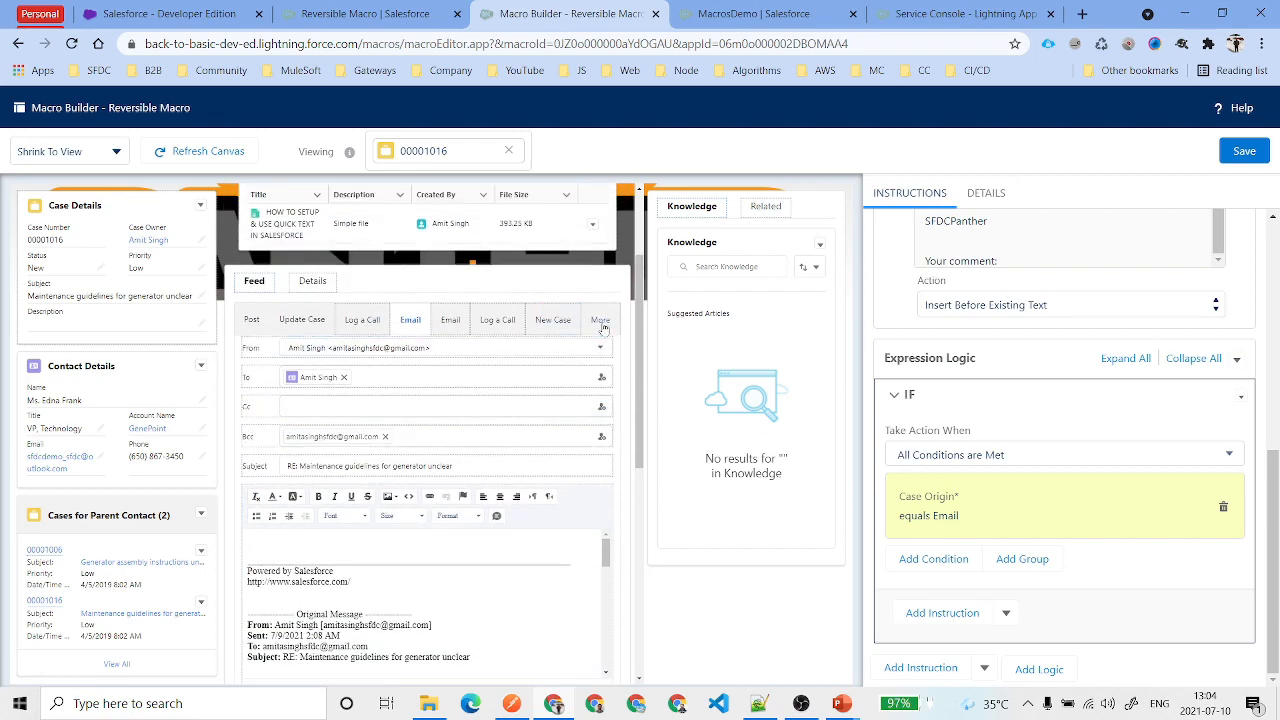
{"action": "left_click", "coordinate": [600, 321]}
{"action": "left_click", "coordinate": [588, 362]}
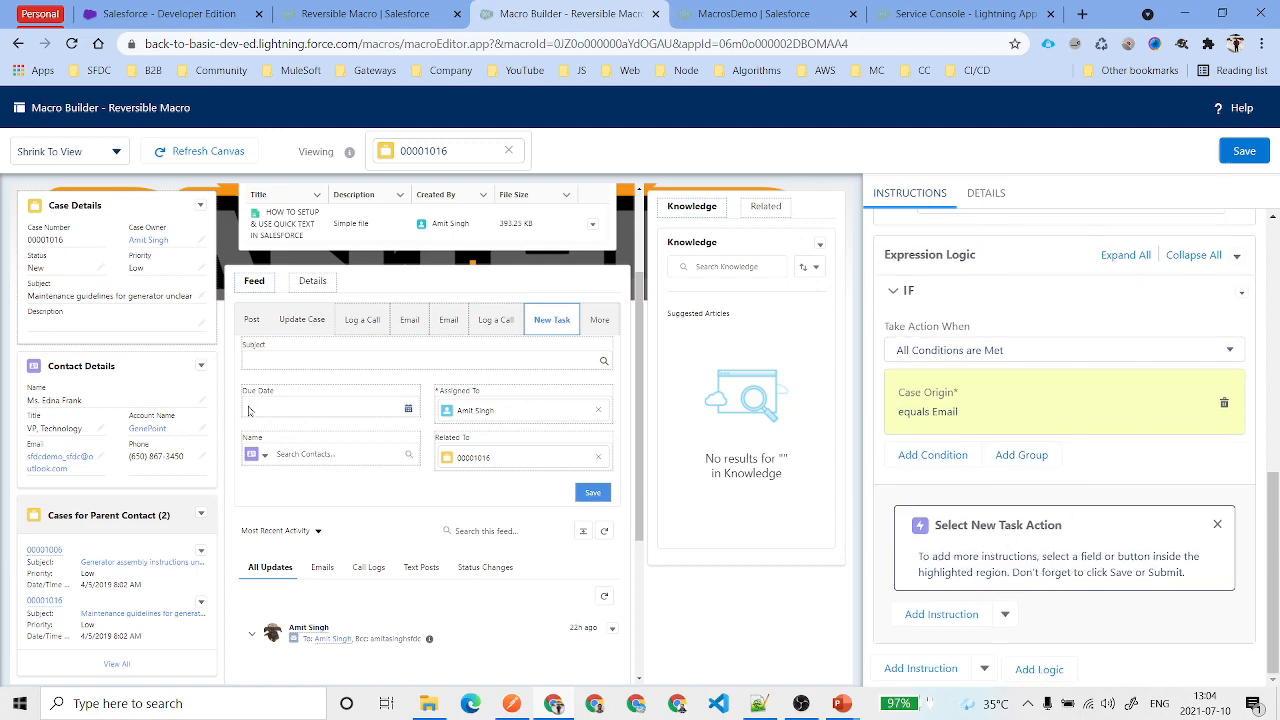
{"action": "left_click", "coordinate": [283, 360]}
{"action": "left_click", "coordinate": [1000, 519]}
{"action": "left_click", "coordinate": [990, 402]}
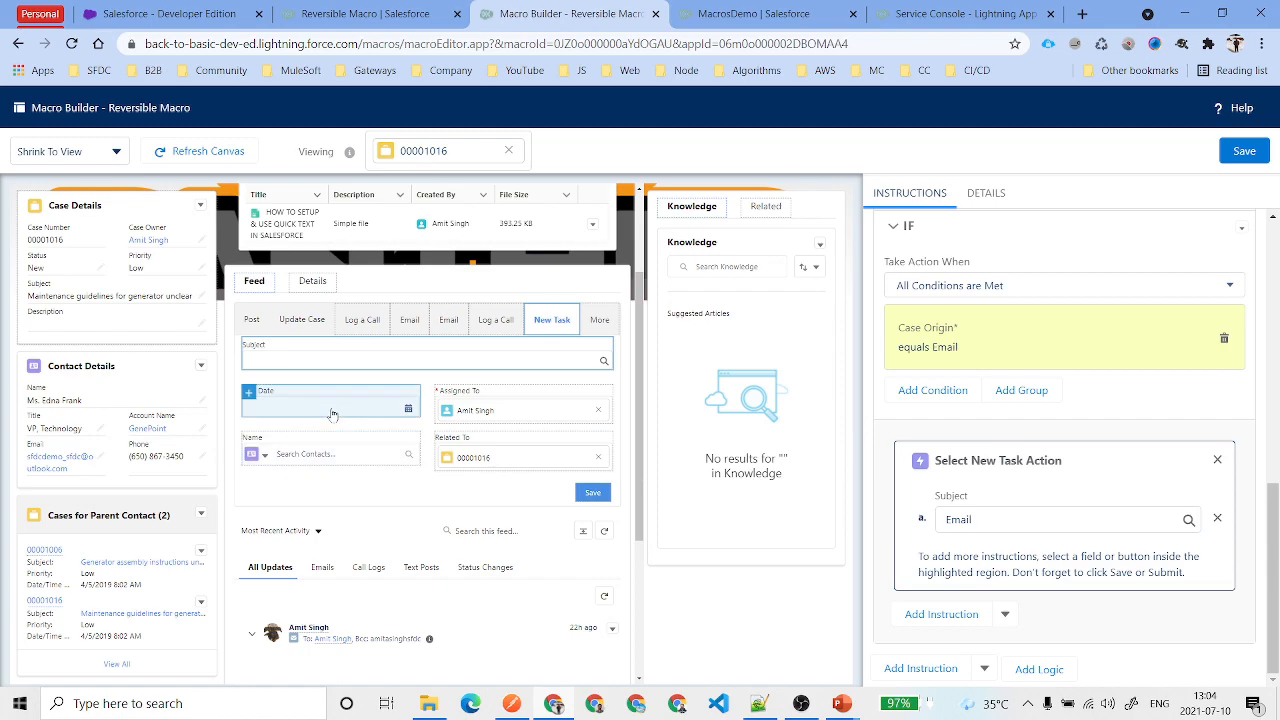
- Add the task's Due Date as an instruction with a Relative date type measured in weeks from today
{"action": "left_click", "coordinate": [333, 414]}
{"action": "left_click", "coordinate": [1050, 617]}
{"action": "left_click", "coordinate": [1096, 659]}
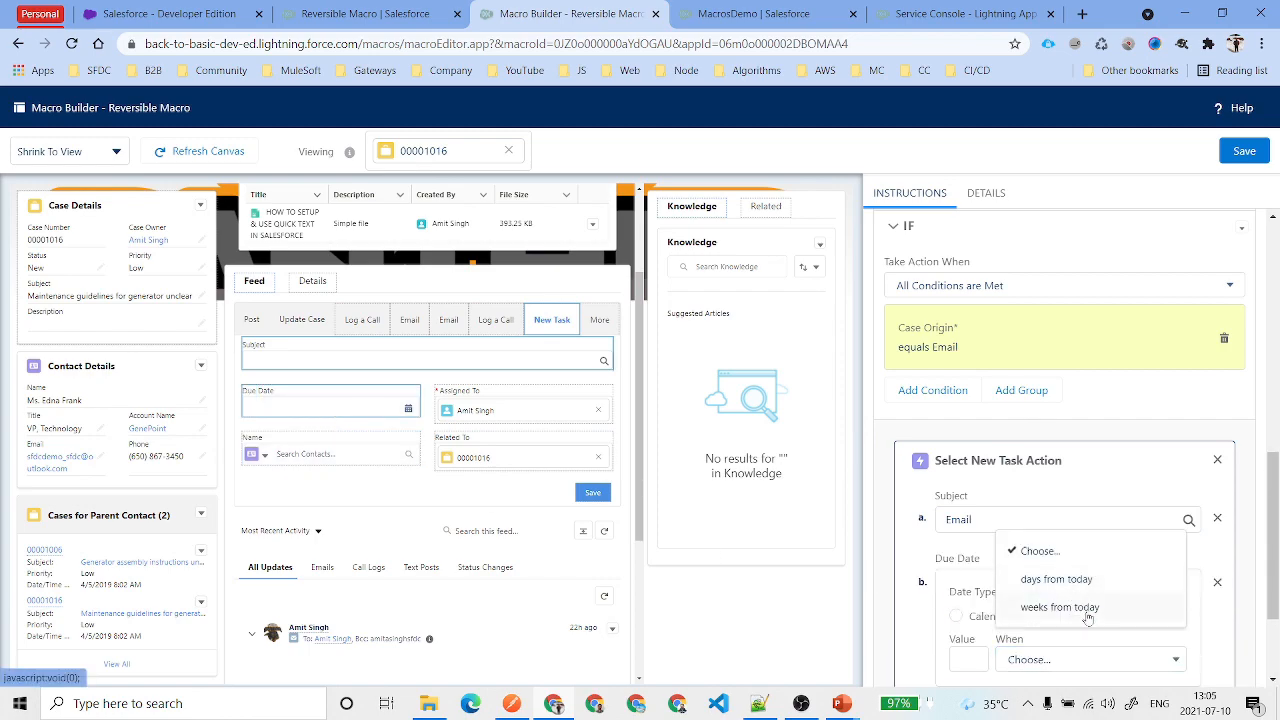
{"action": "left_click", "coordinate": [1084, 607]}
{"action": "scroll", "coordinate": [1105, 598], "scroll_direction": "down", "scroll_amount": 2}
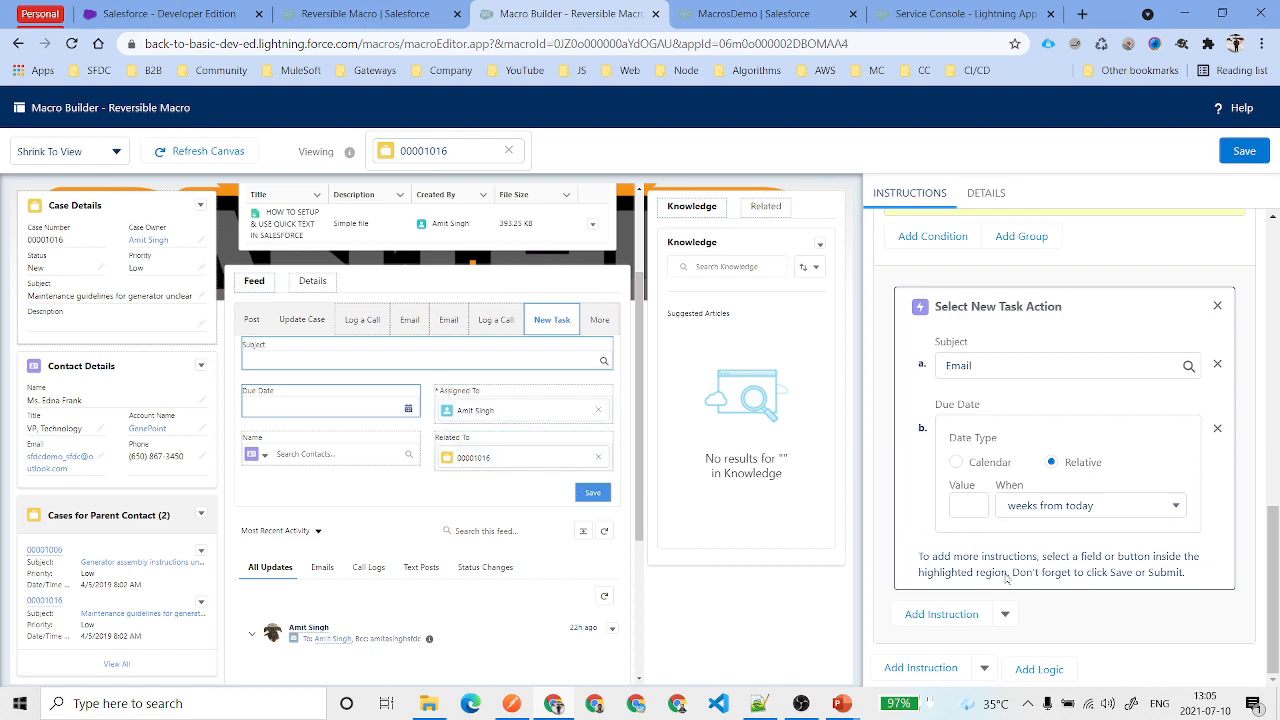
- Add a nested condition group to the IF block and make it apply when Any Condition is Met
{"action": "scroll", "coordinate": [1012, 547], "scroll_direction": "up", "scroll_amount": 3}
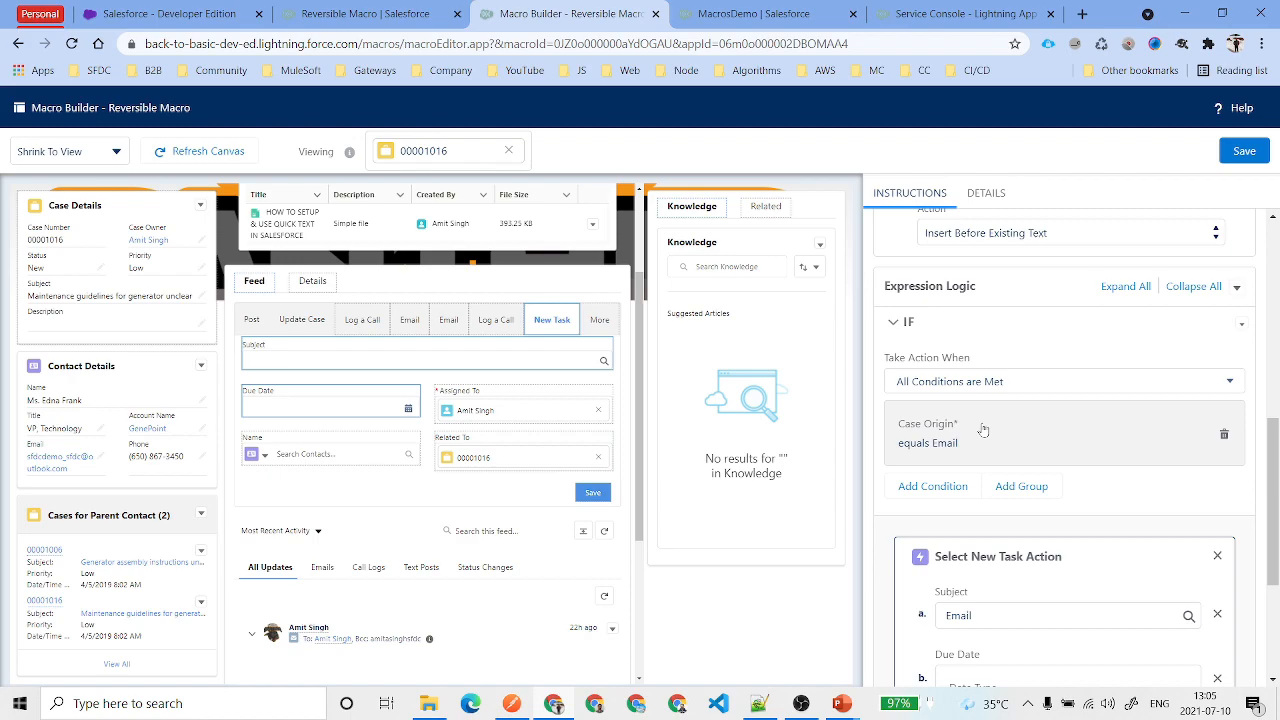
{"action": "left_click", "coordinate": [1021, 486]}
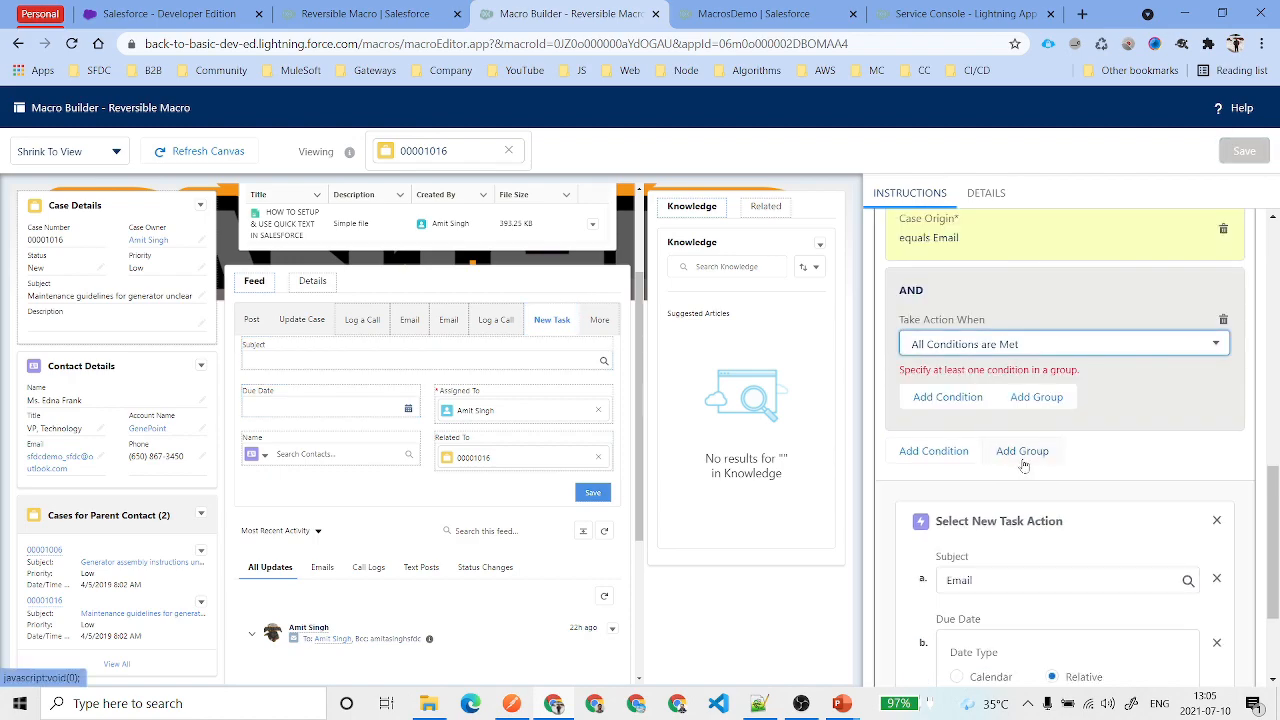
{"action": "scroll", "coordinate": [1024, 466], "scroll_direction": "up", "scroll_amount": 2}
{"action": "scroll", "coordinate": [1084, 438], "scroll_direction": "down", "scroll_amount": 2}
{"action": "left_click", "coordinate": [1025, 350]}
{"action": "left_click", "coordinate": [1030, 349]}
{"action": "left_click", "coordinate": [1036, 349]}
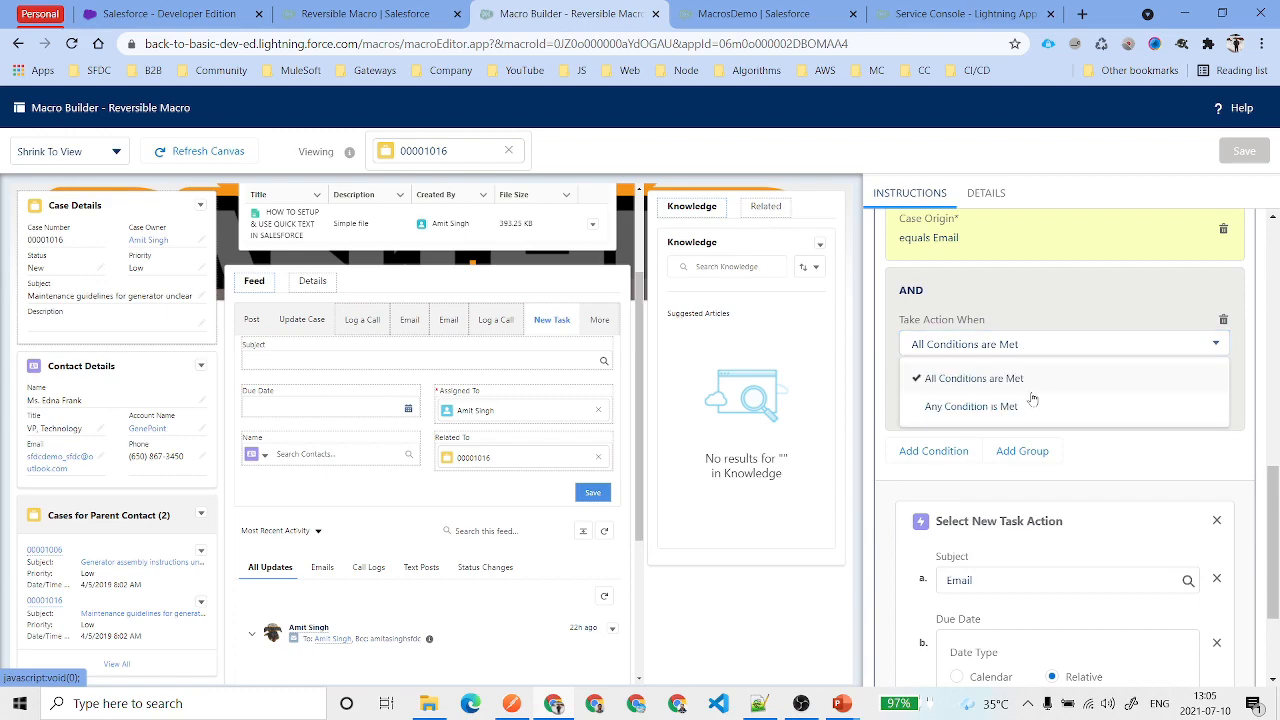
{"action": "left_click", "coordinate": [1033, 403]}
{"action": "scroll", "coordinate": [1046, 386], "scroll_direction": "up", "scroll_amount": 1}
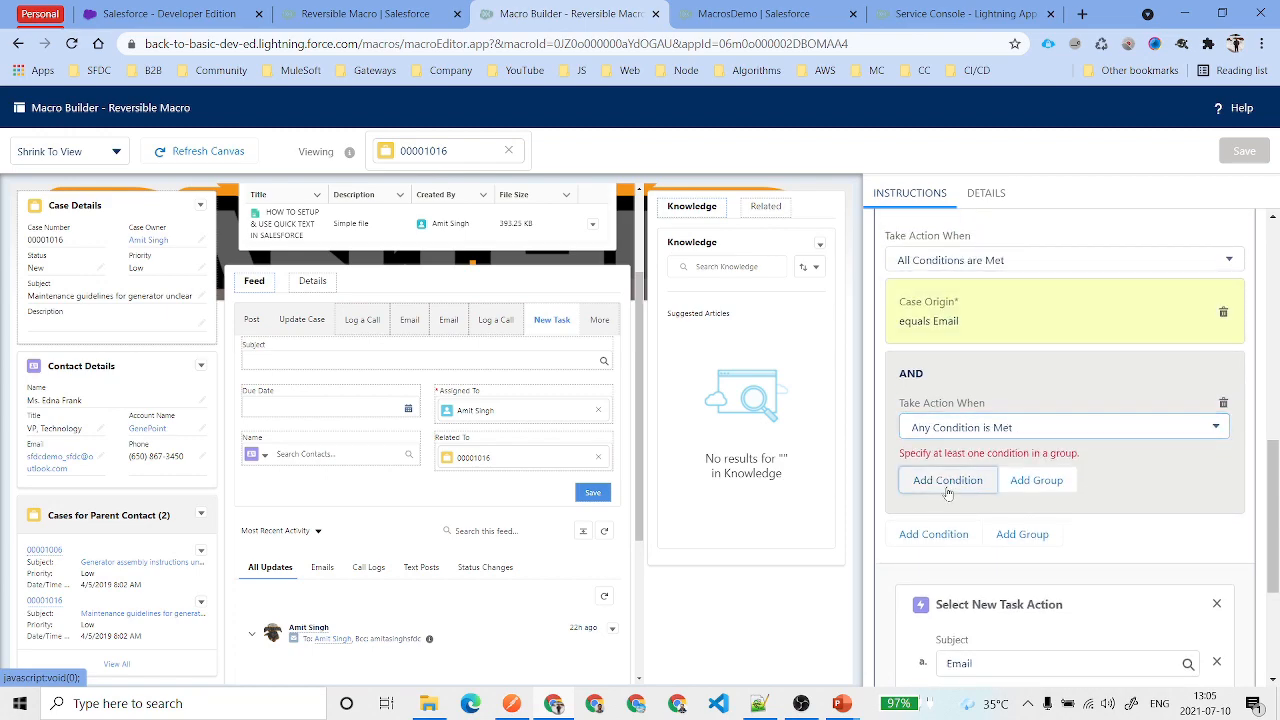
- Add a condition to the nested group requiring Case Origin equals Web
{"action": "left_click", "coordinate": [947, 480]}
{"action": "left_click", "coordinate": [752, 453]}
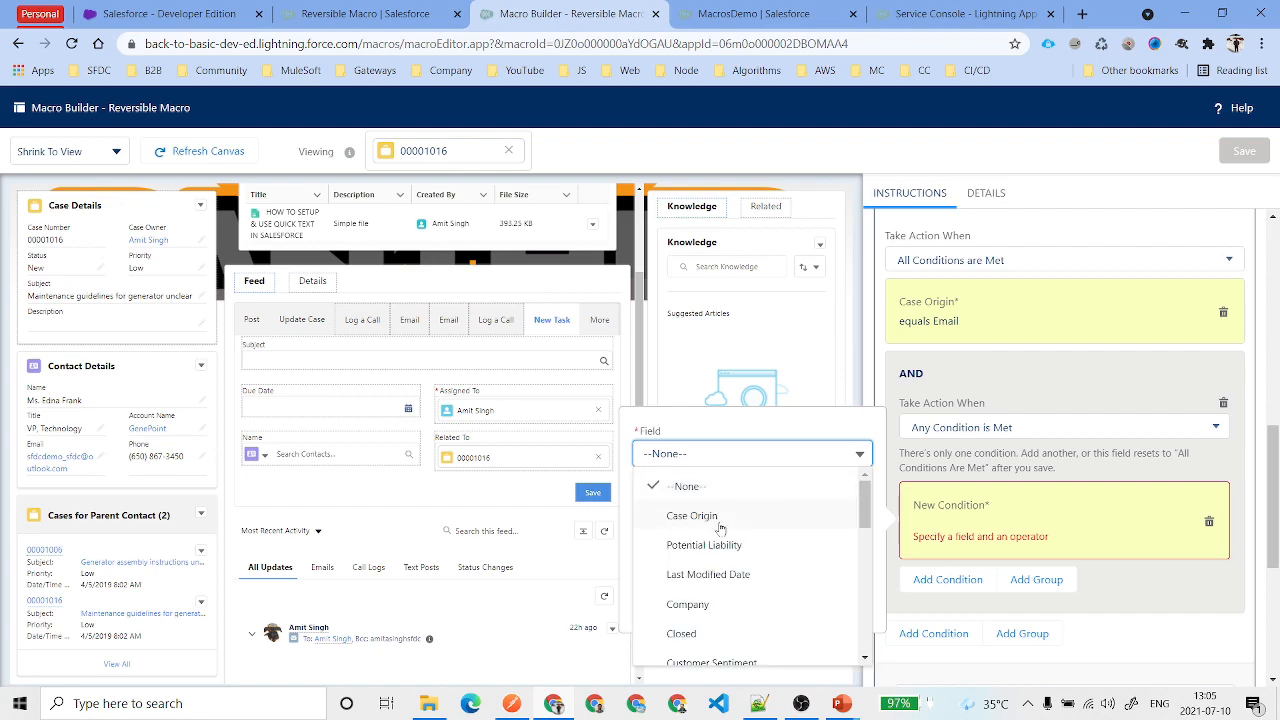
{"action": "left_click", "coordinate": [720, 516]}
{"action": "left_click", "coordinate": [752, 510]}
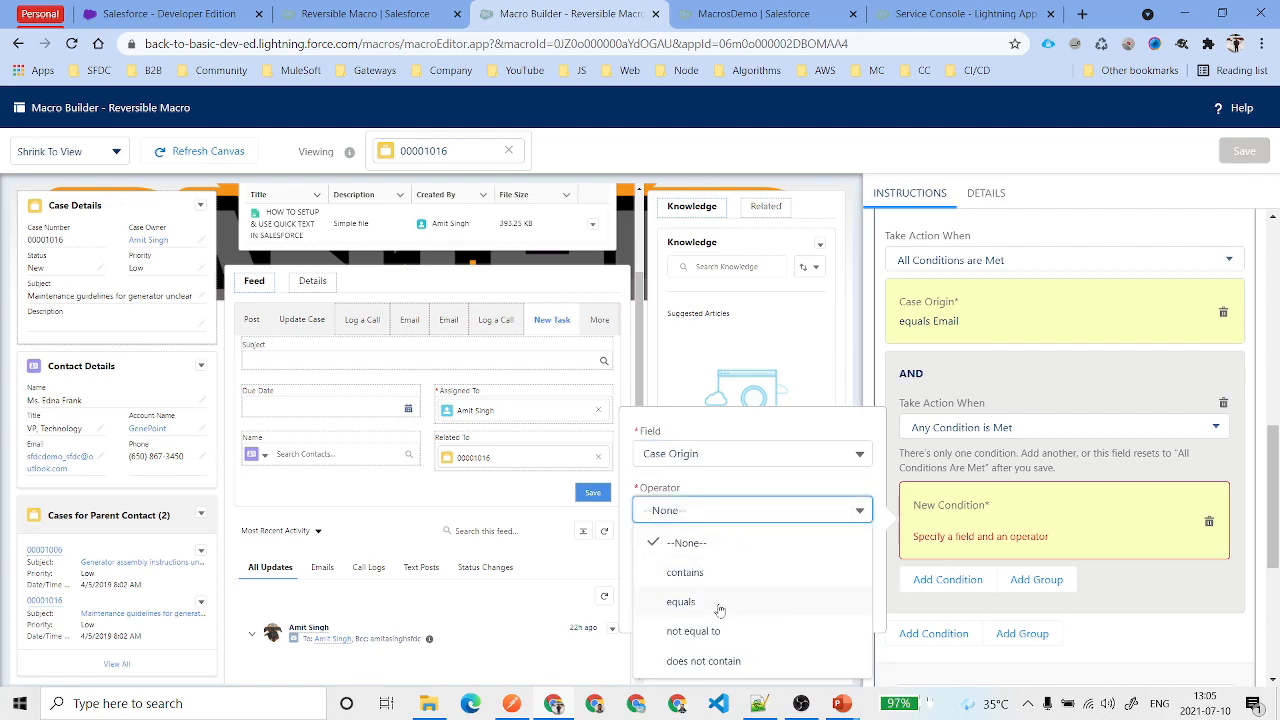
{"action": "left_click", "coordinate": [714, 602]}
{"action": "left_click", "coordinate": [710, 566]}
{"action": "left_click", "coordinate": [704, 505]}
{"action": "left_click", "coordinate": [845, 606]}
{"action": "scroll", "coordinate": [1000, 490], "scroll_direction": "down", "scroll_amount": 1}
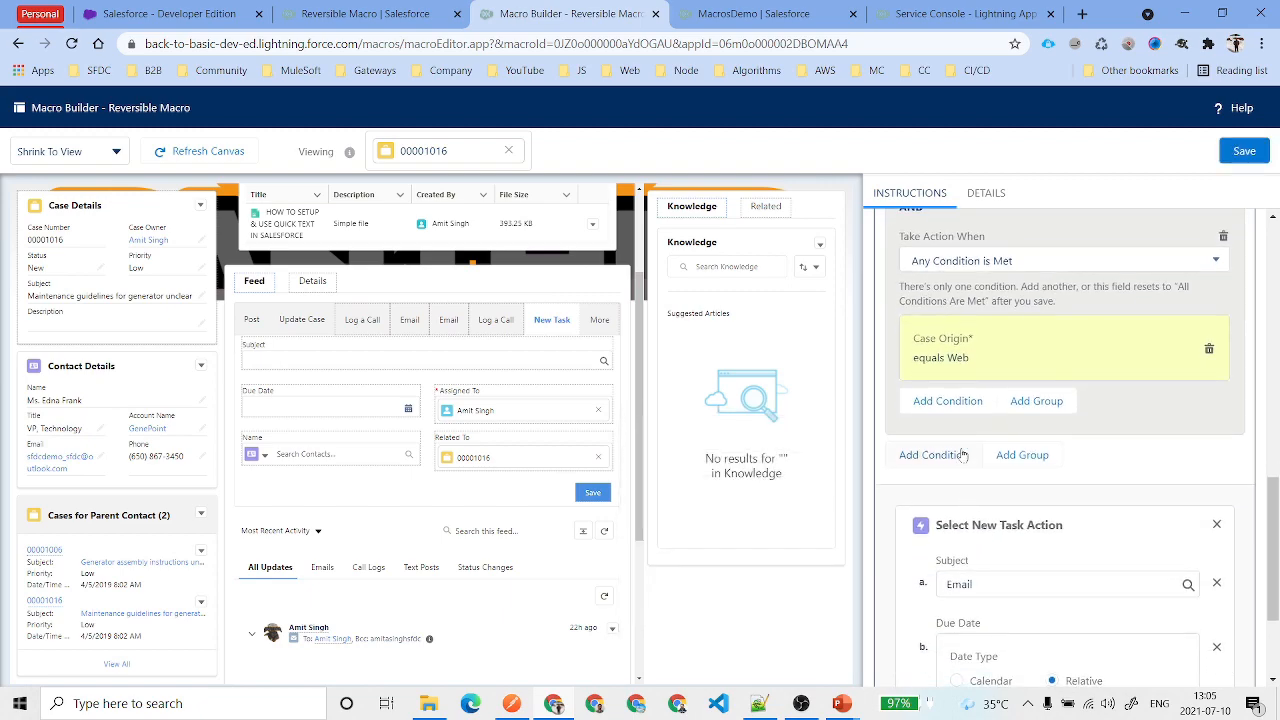
- Add an OR condition to the nested group requiring Status equals Working
{"action": "left_click", "coordinate": [965, 451]}
{"action": "left_click", "coordinate": [790, 323]}
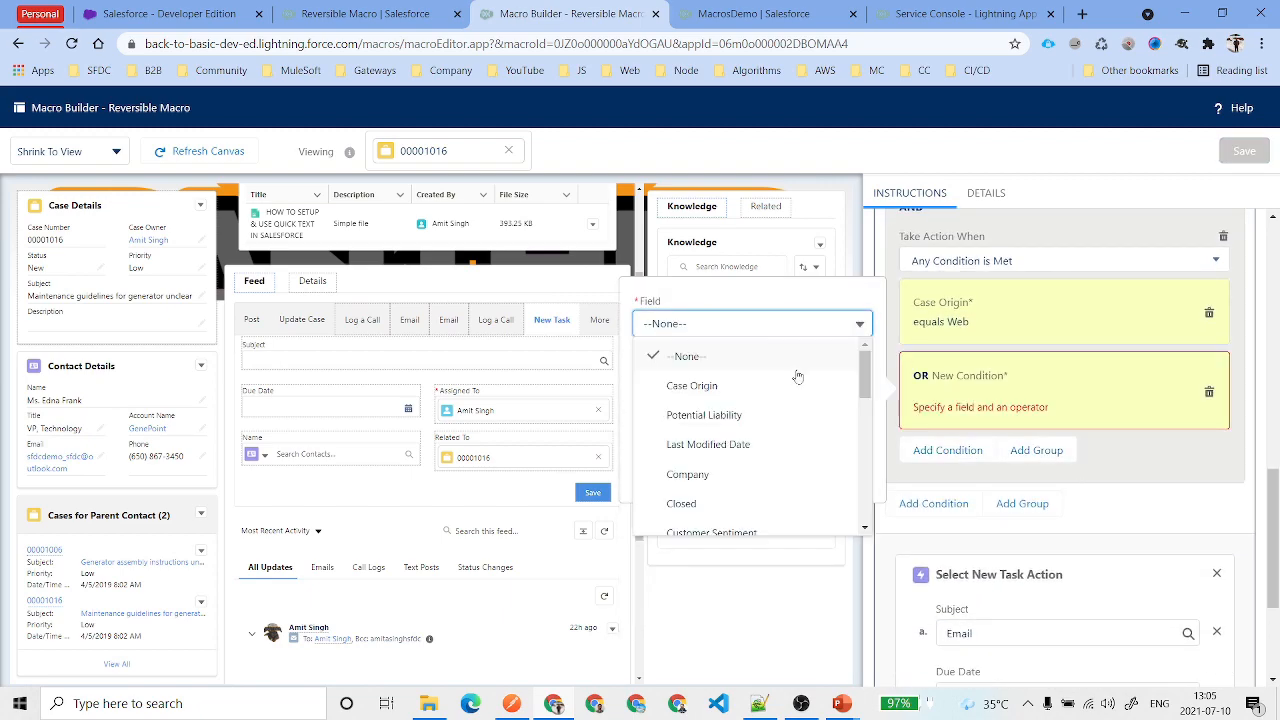
{"action": "scroll", "coordinate": [722, 478], "scroll_direction": "down", "scroll_amount": 1}
{"action": "scroll", "coordinate": [714, 333], "scroll_direction": "down", "scroll_amount": 3}
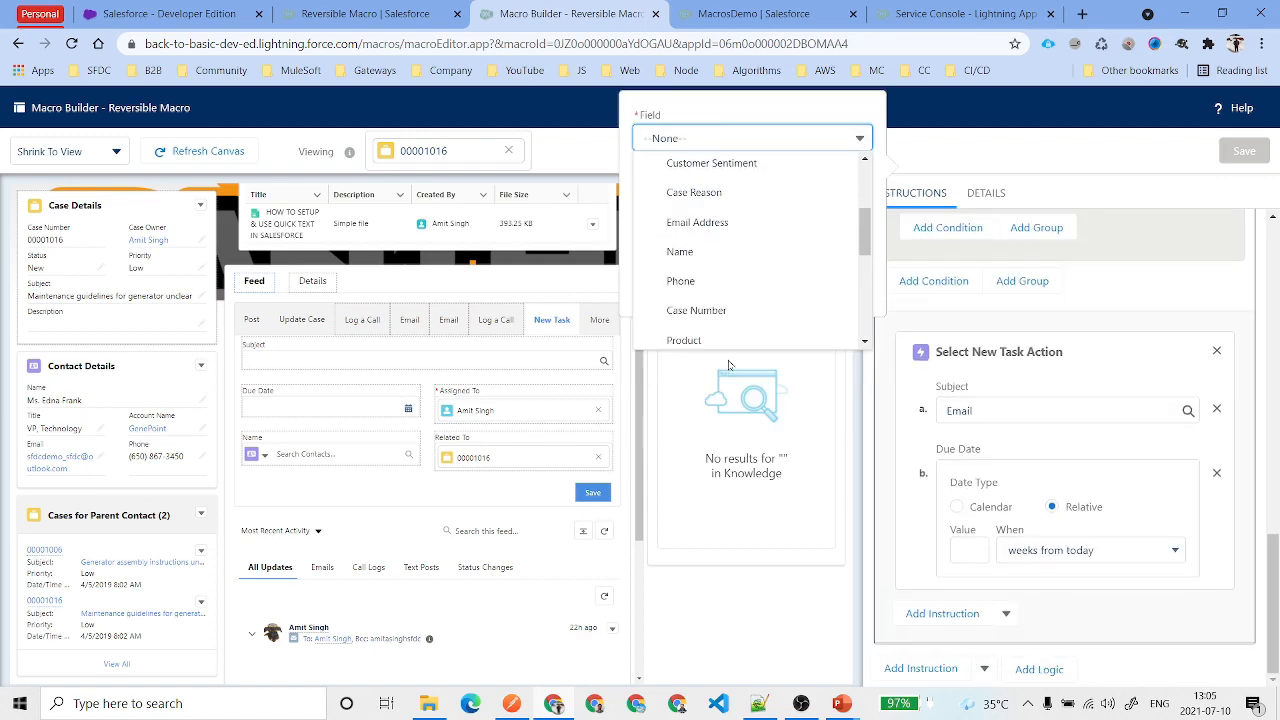
{"action": "left_click", "coordinate": [710, 302]}
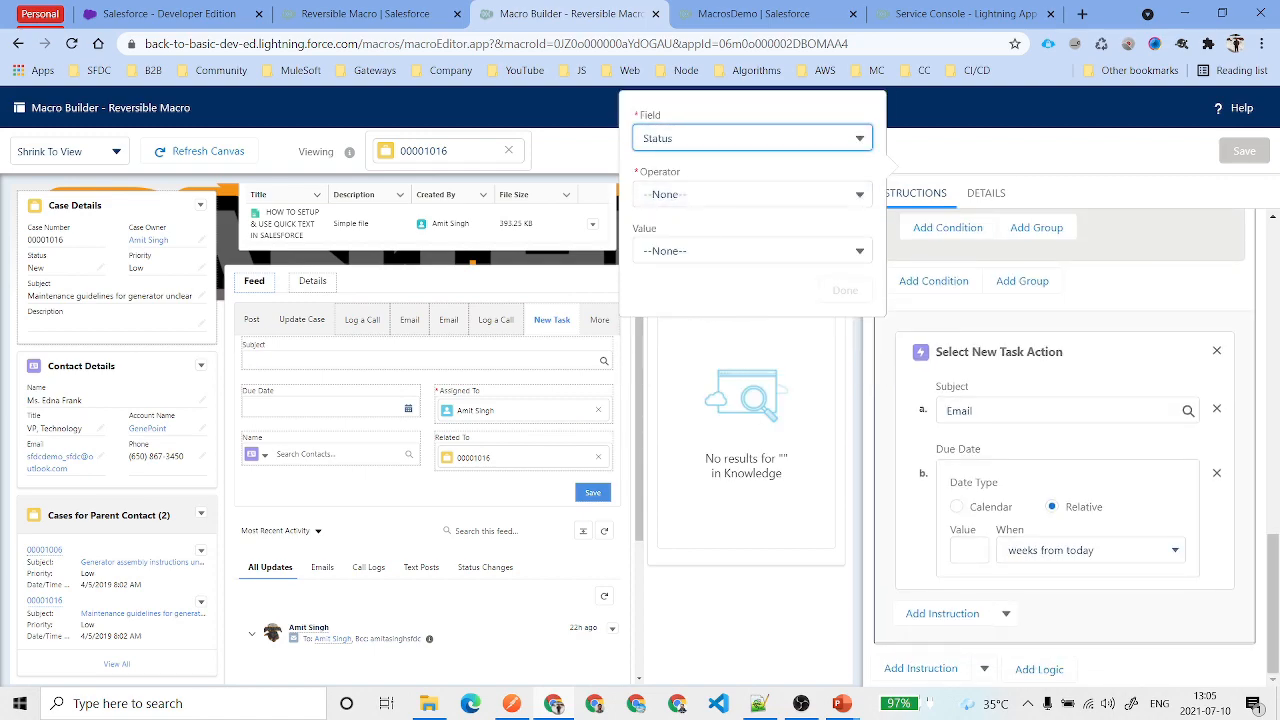
{"action": "left_click", "coordinate": [757, 194]}
{"action": "left_click", "coordinate": [708, 283]}
{"action": "left_click", "coordinate": [745, 250]}
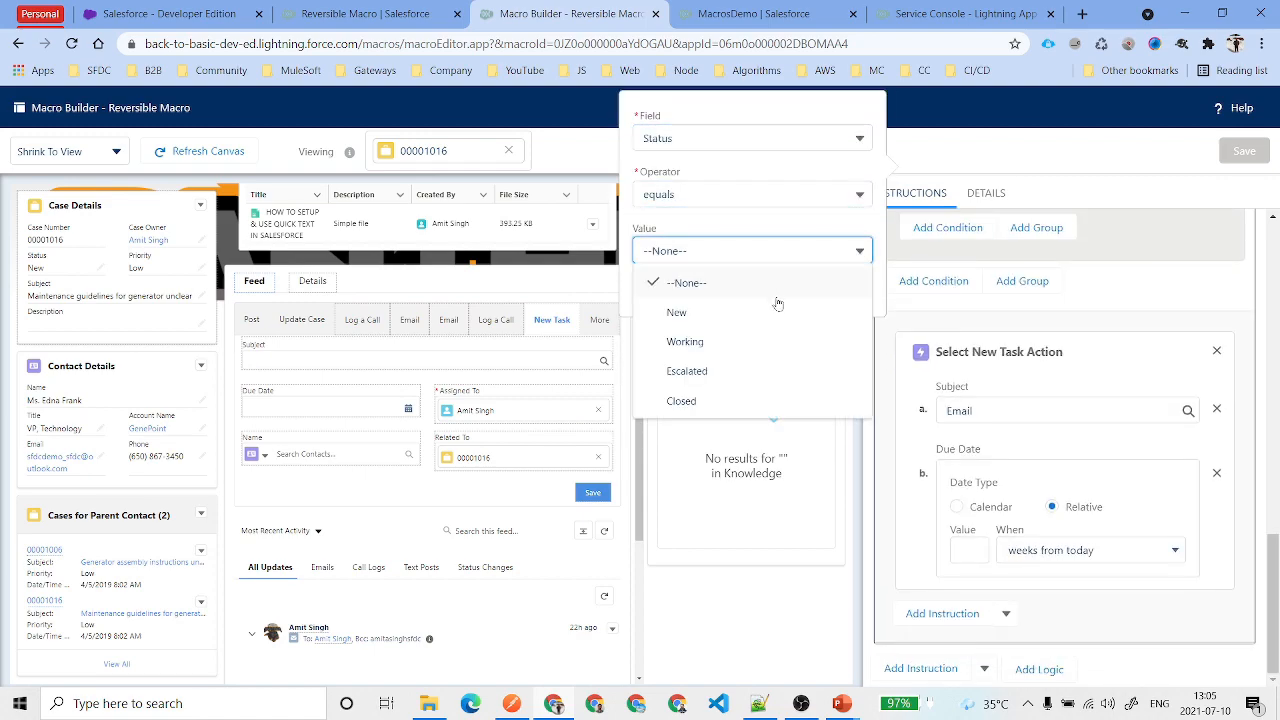
{"action": "left_click", "coordinate": [727, 341]}
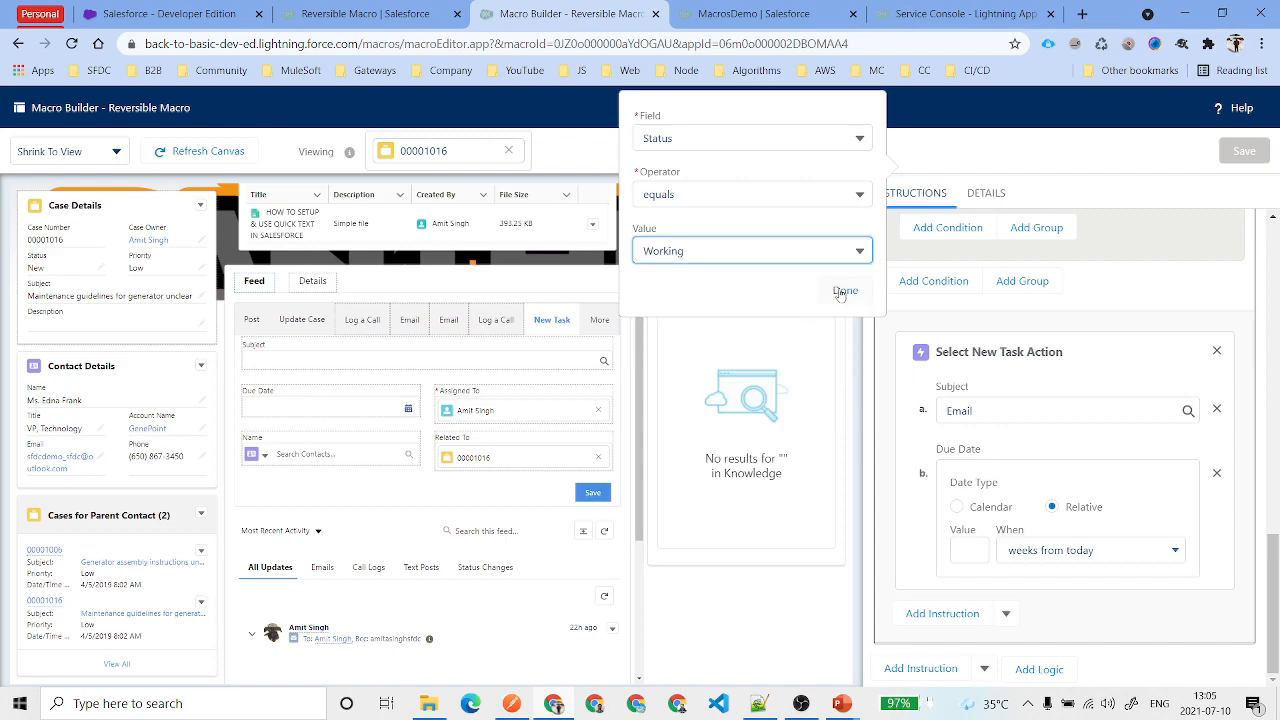
{"action": "left_click", "coordinate": [845, 291]}
{"action": "scroll", "coordinate": [1090, 466], "scroll_direction": "up", "scroll_amount": 3}
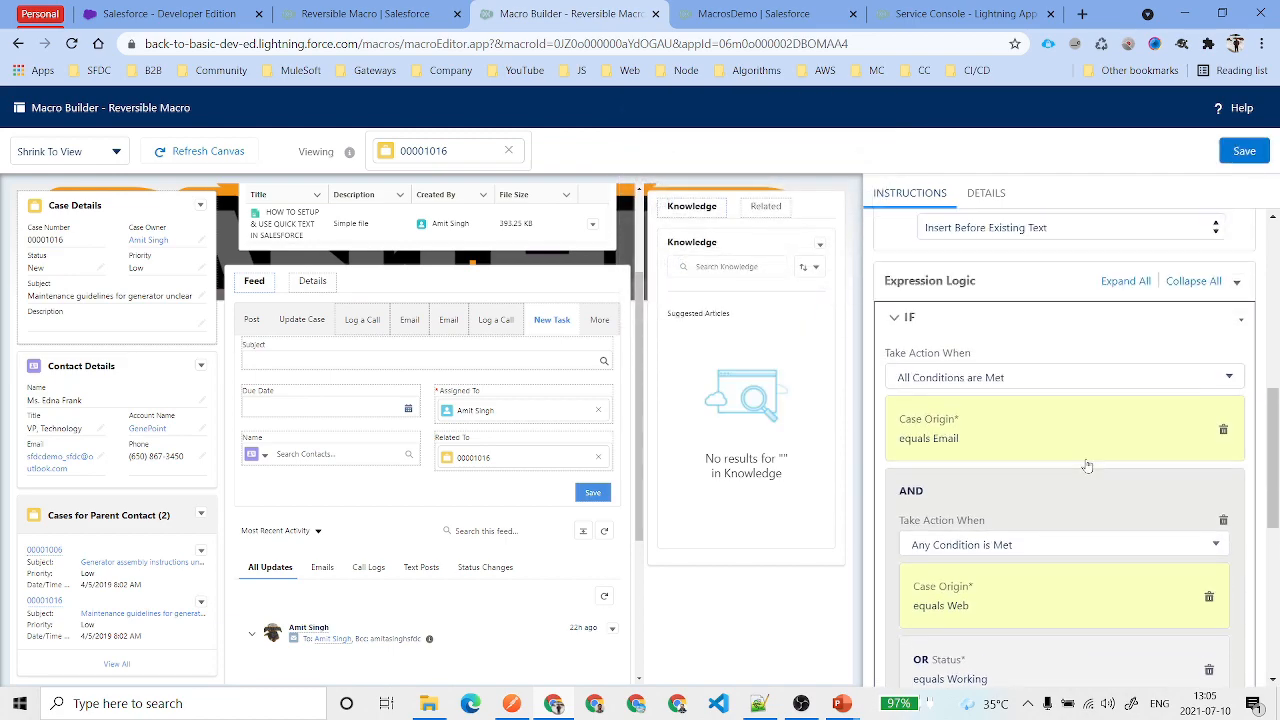
- Collapse and re-expand the IF block, and open its Case Origin equals Email condition to review the logic
{"action": "left_click", "coordinate": [901, 349]}
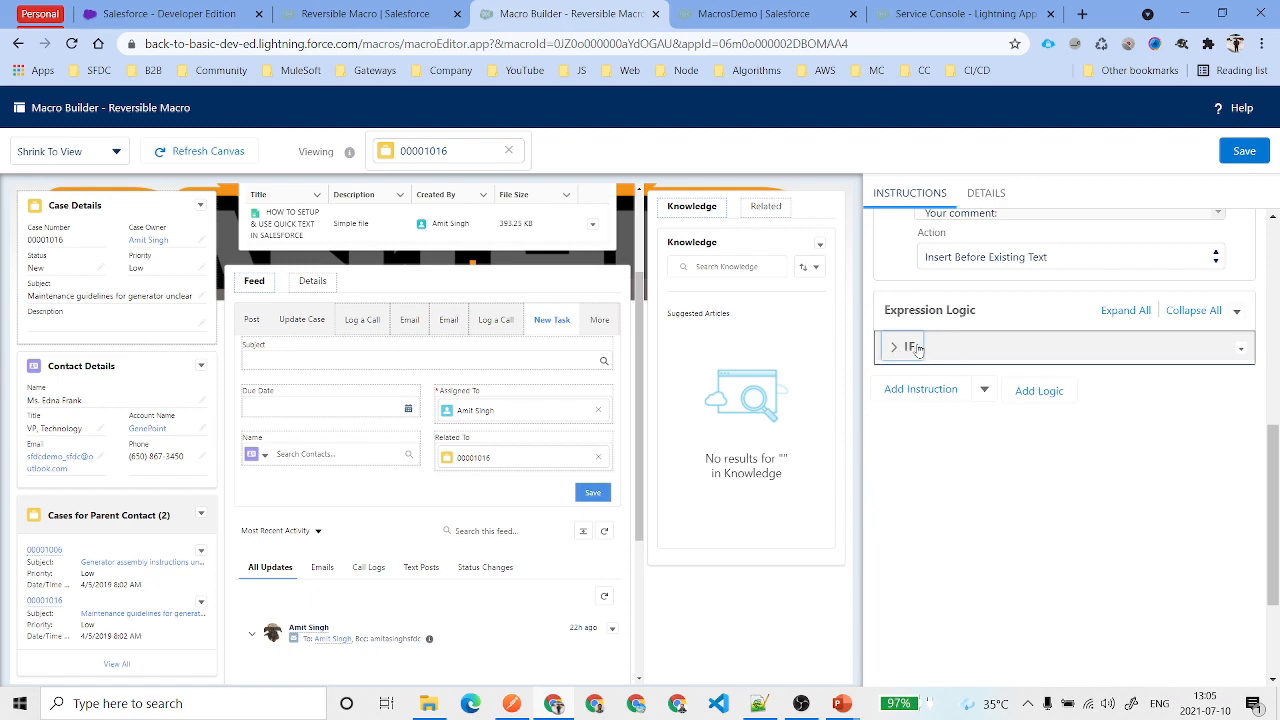
{"action": "left_click", "coordinate": [901, 349]}
{"action": "scroll", "coordinate": [990, 486], "scroll_direction": "down", "scroll_amount": 1}
{"action": "scroll", "coordinate": [990, 486], "scroll_direction": "down", "scroll_amount": 1}
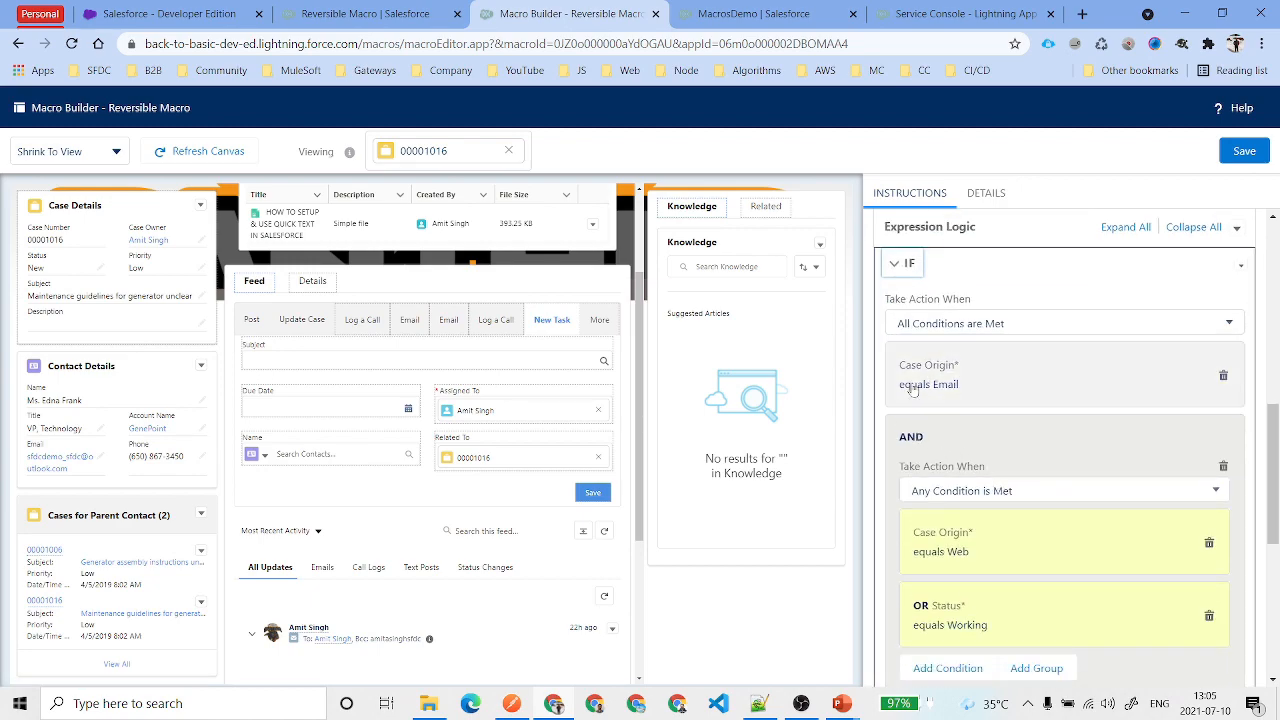
{"action": "left_click", "coordinate": [899, 388]}
{"action": "left_click", "coordinate": [974, 390]}
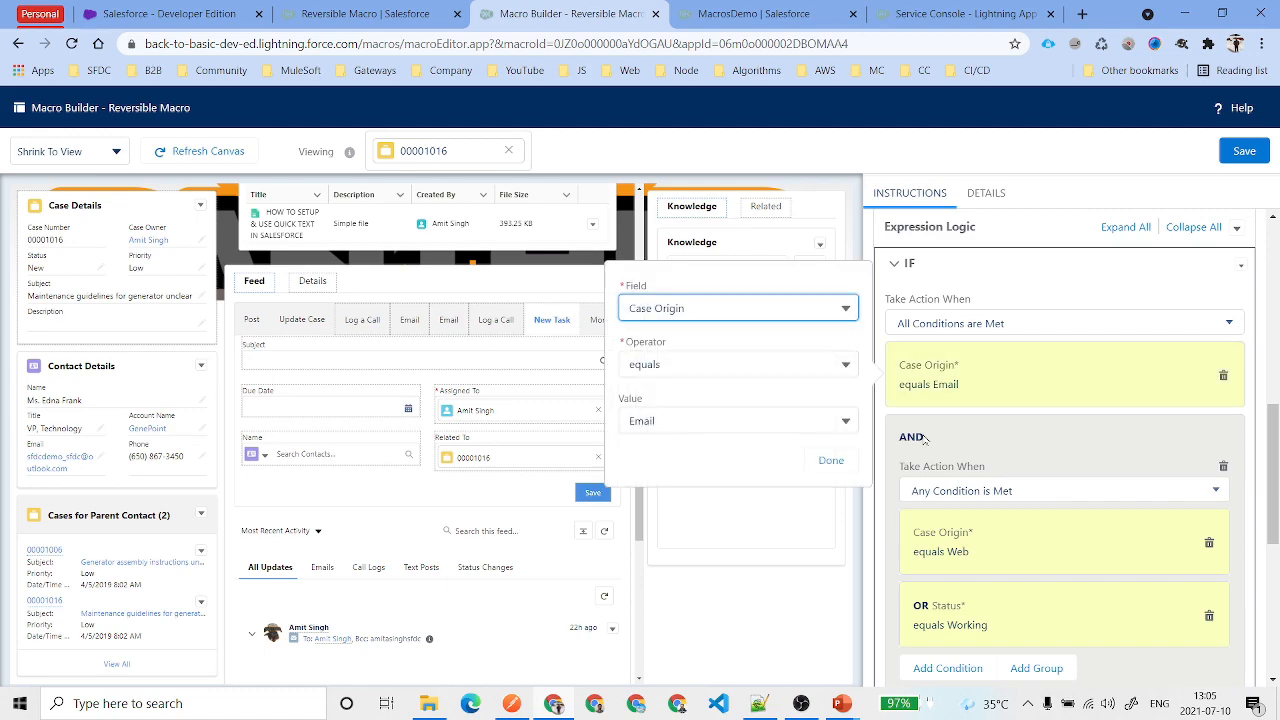
- Delete the nested Any Condition is Met group from the IF block, keeping the Case Origin equals Email condition
{"action": "scroll", "coordinate": [962, 443], "scroll_direction": "down", "scroll_amount": 2}
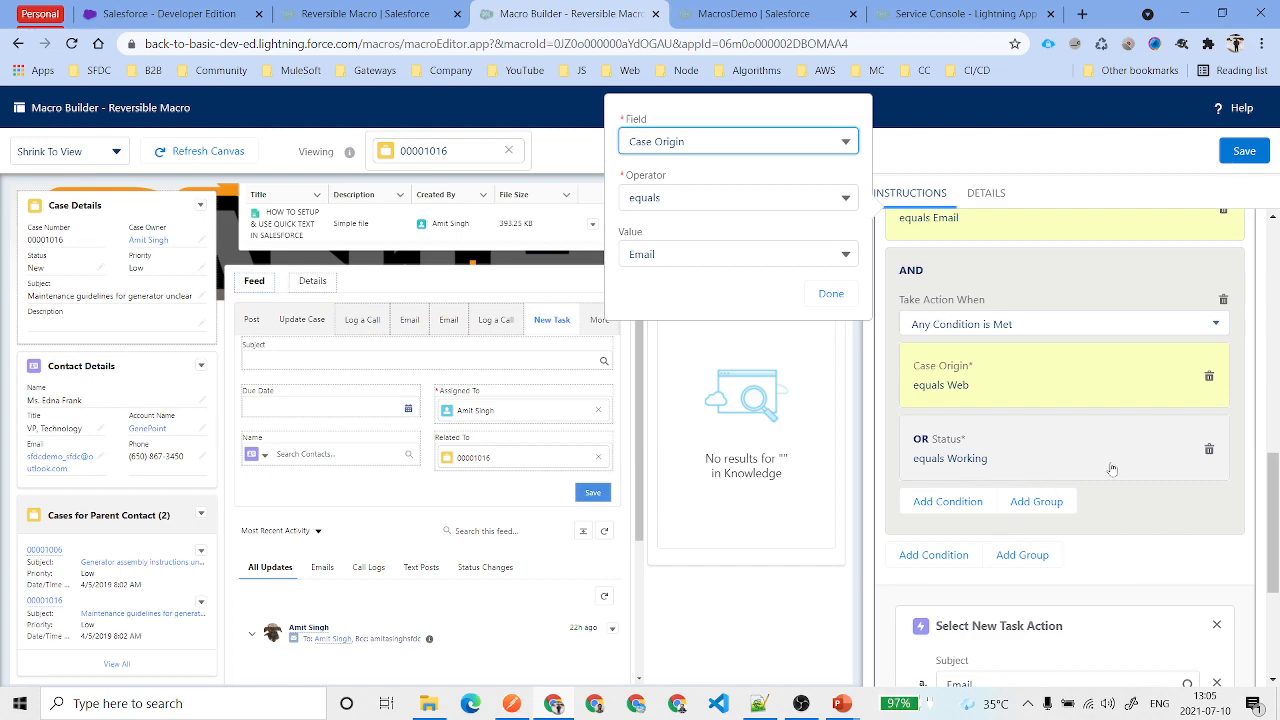
{"action": "left_click", "coordinate": [1223, 299]}
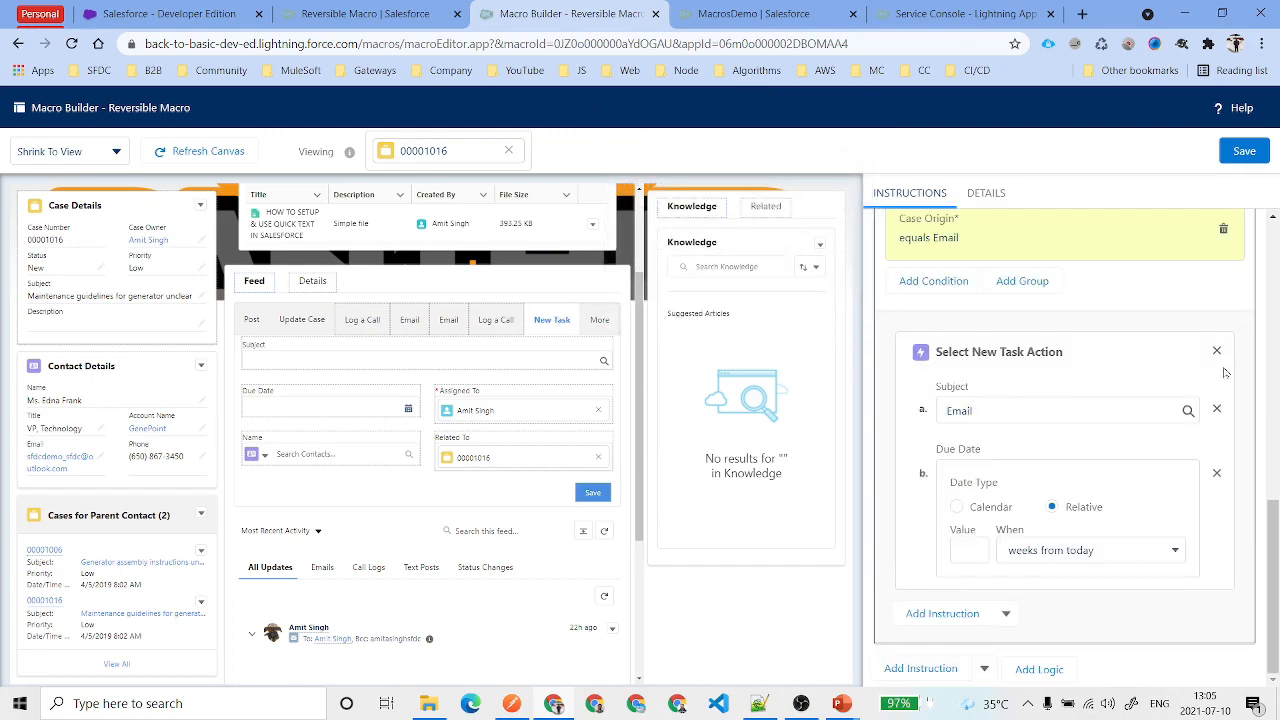
{"action": "scroll", "coordinate": [1068, 358], "scroll_direction": "up", "scroll_amount": 2}
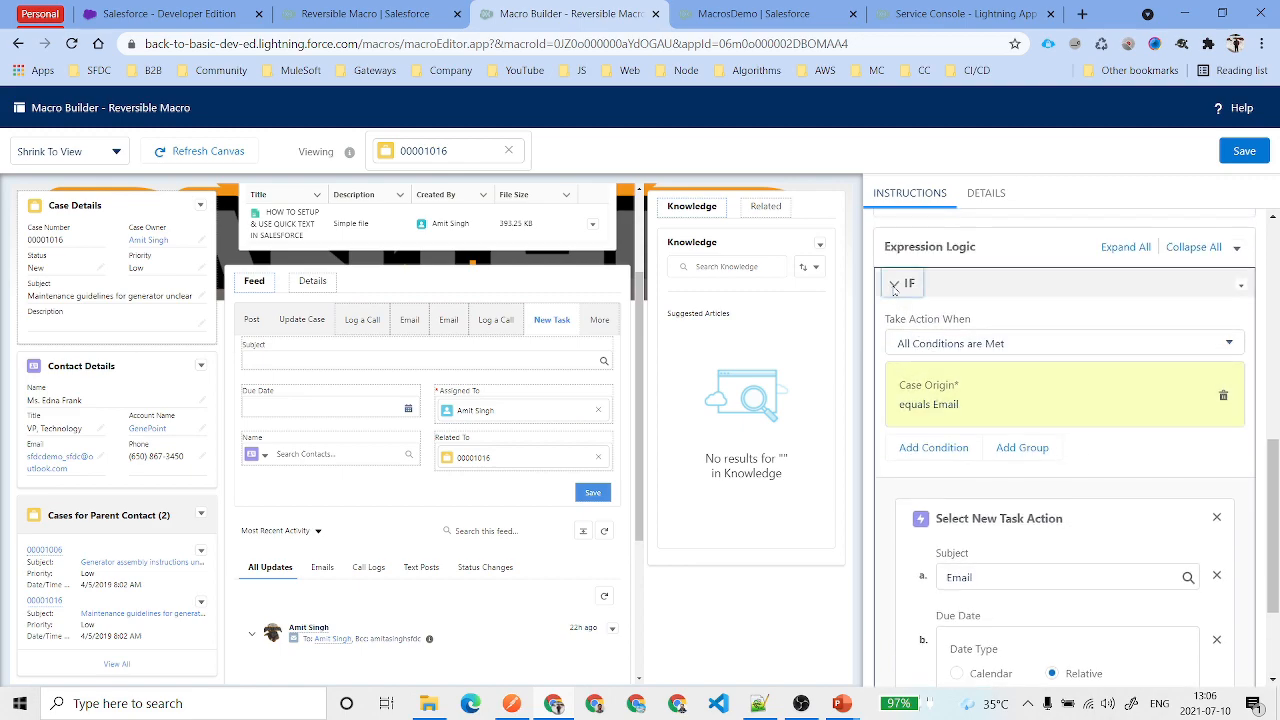
{"action": "left_click", "coordinate": [897, 285]}
{"action": "left_click", "coordinate": [896, 463]}
{"action": "scroll", "coordinate": [1011, 441], "scroll_direction": "down", "scroll_amount": 2}
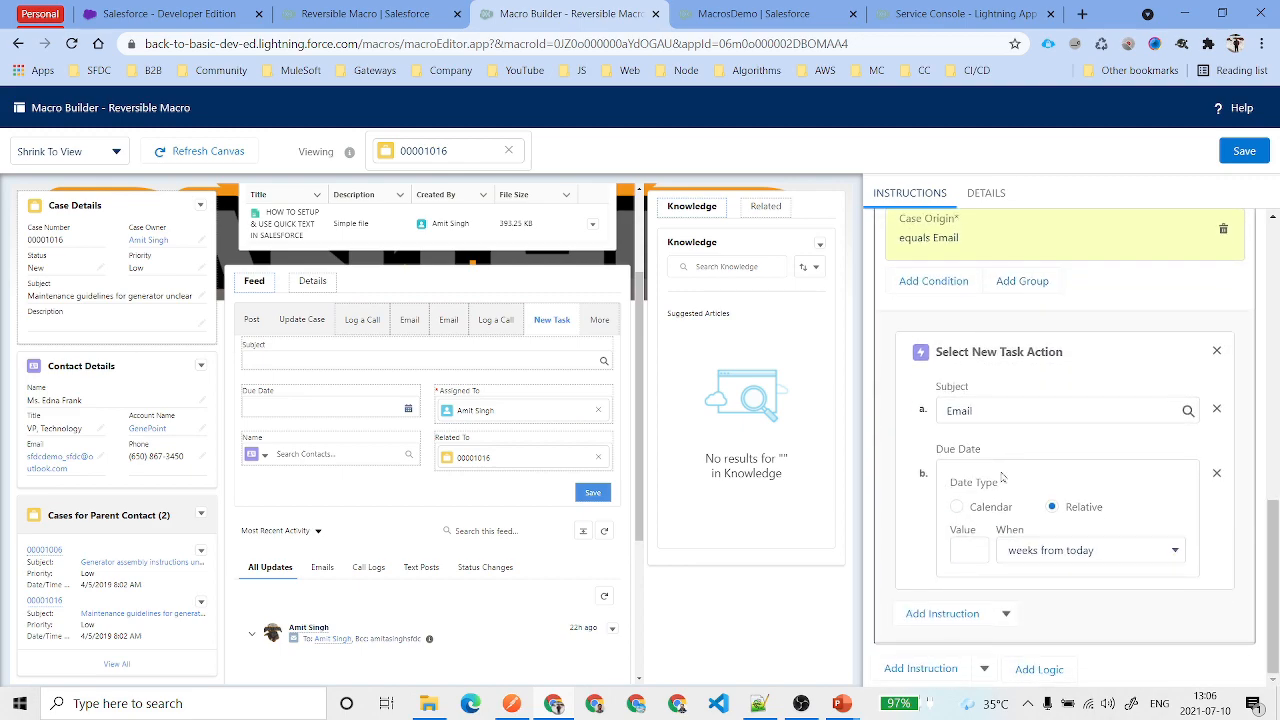
{"action": "left_click", "coordinate": [930, 281]}
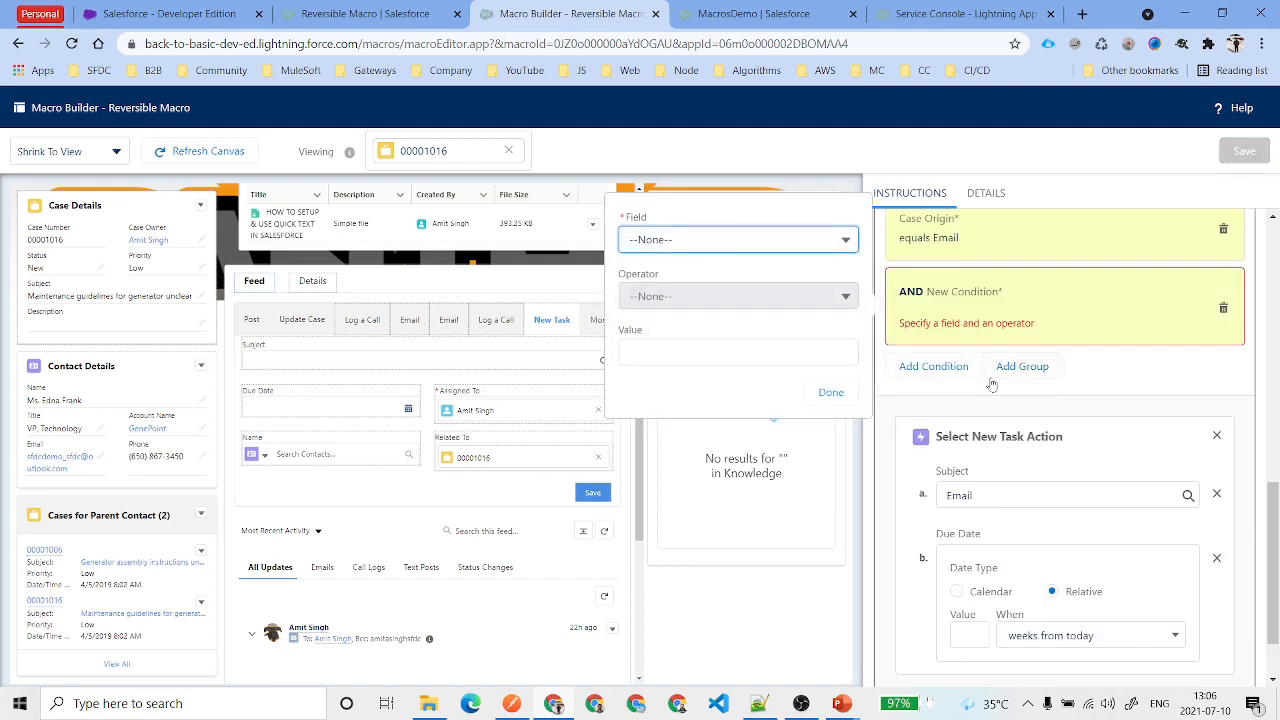
{"action": "left_click", "coordinate": [1225, 318]}
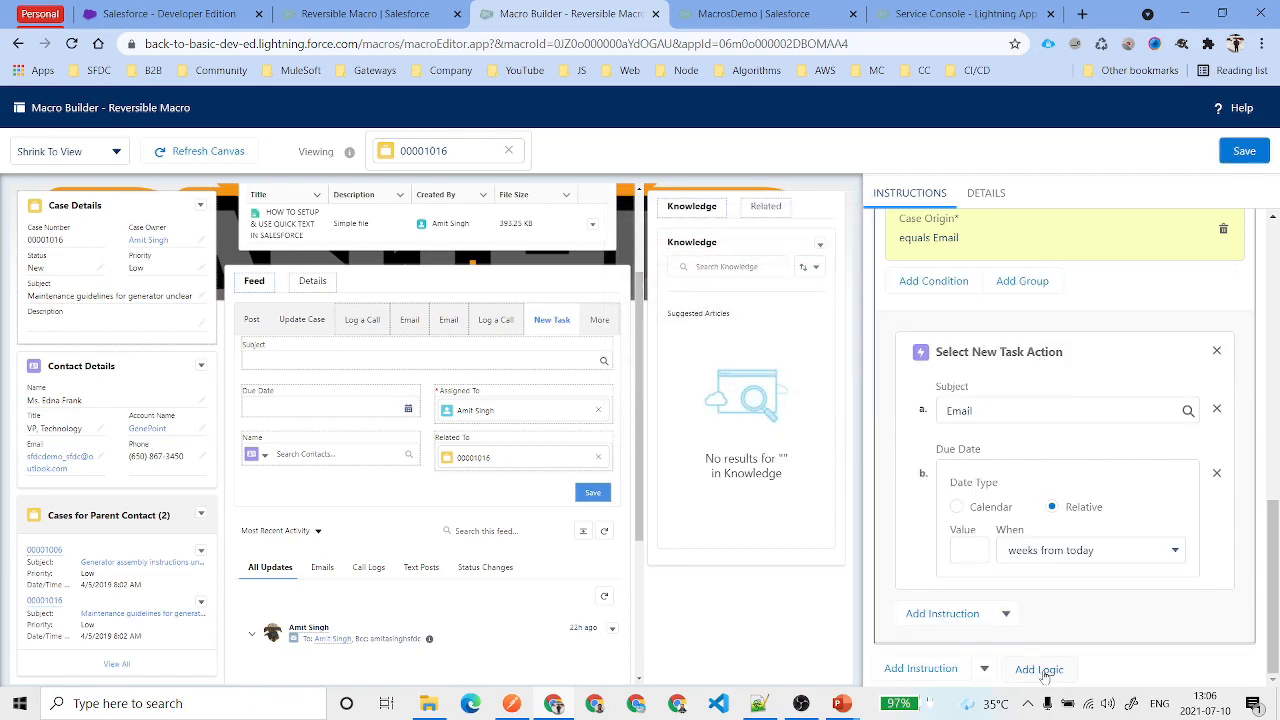
- Add a second Expression Logic block with an IF condition requiring Status equals Working
{"action": "left_click", "coordinate": [920, 668]}
{"action": "left_click", "coordinate": [1040, 668]}
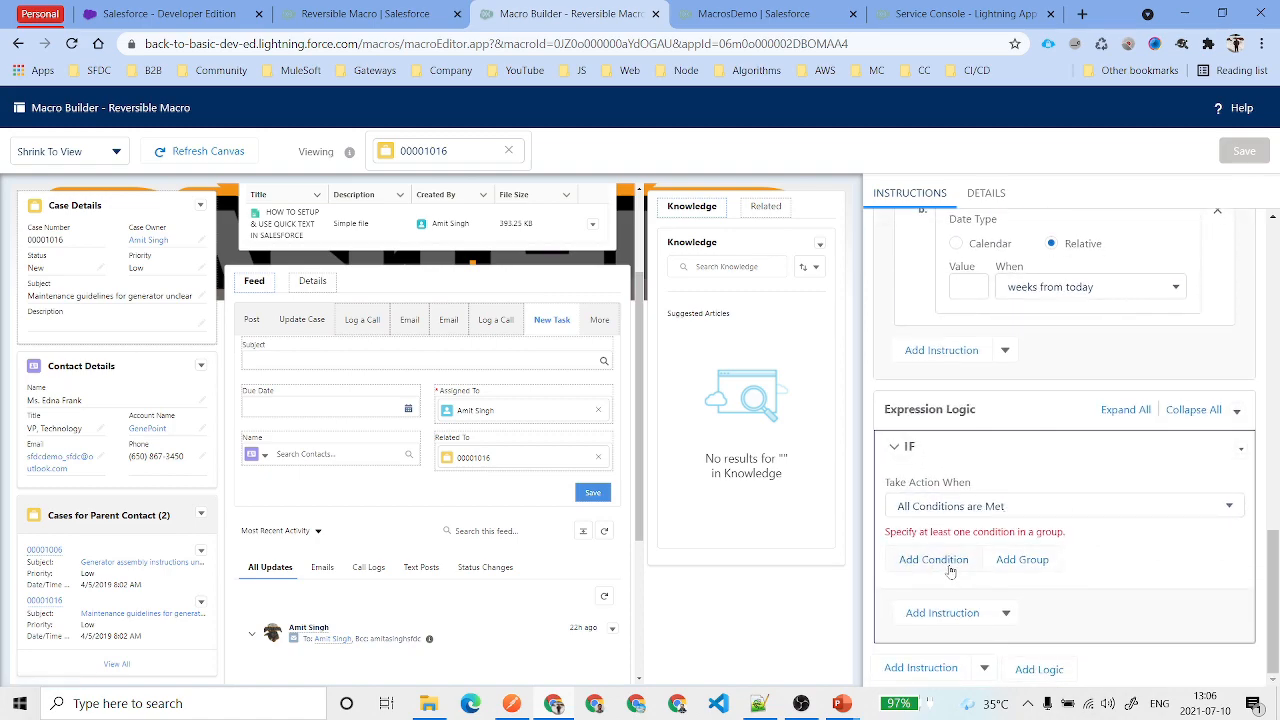
{"action": "left_click", "coordinate": [943, 562]}
{"action": "left_click", "coordinate": [738, 497]}
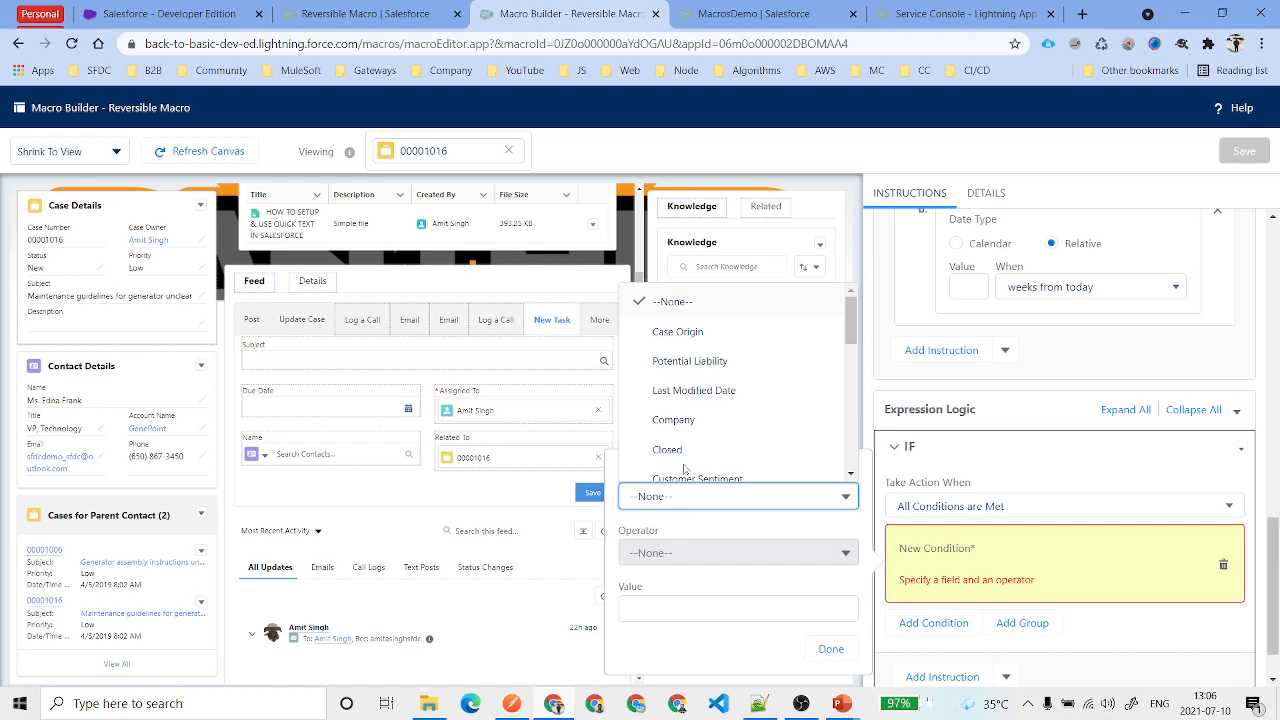
{"action": "scroll", "coordinate": [710, 392], "scroll_direction": "down", "scroll_amount": 4}
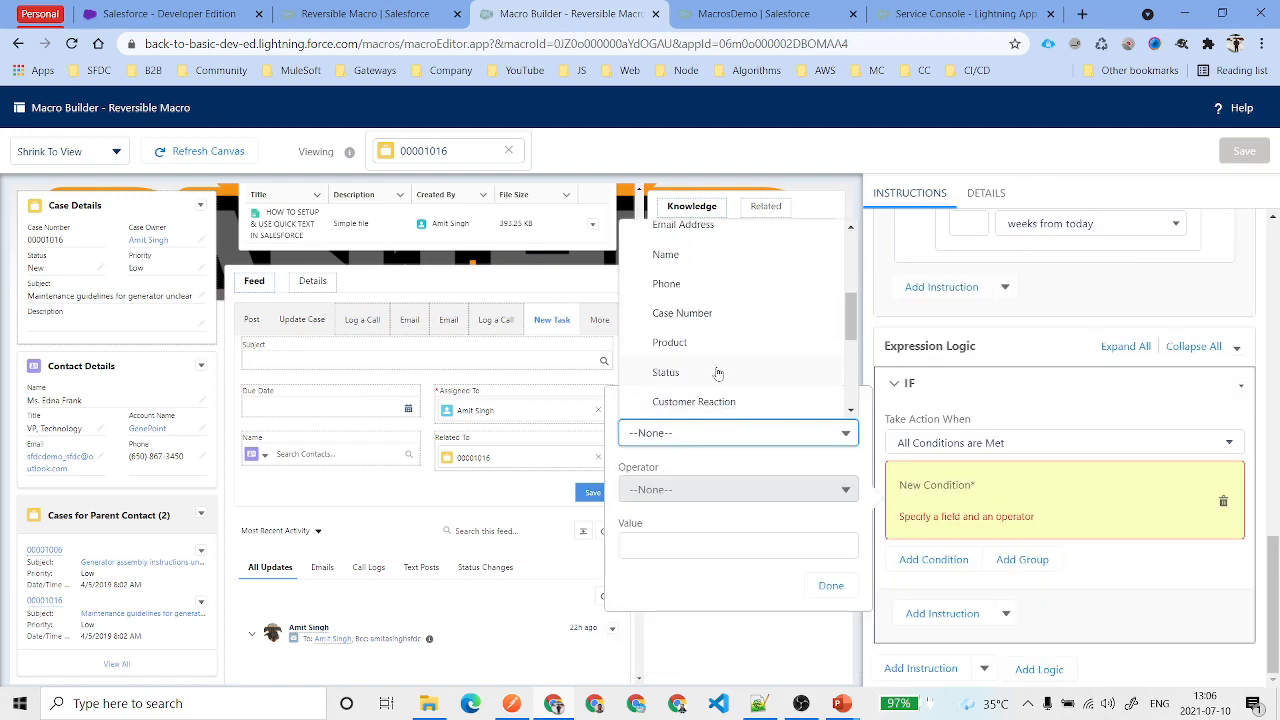
{"action": "left_click", "coordinate": [714, 372]}
{"action": "left_click", "coordinate": [738, 489]}
{"action": "left_click", "coordinate": [711, 577]}
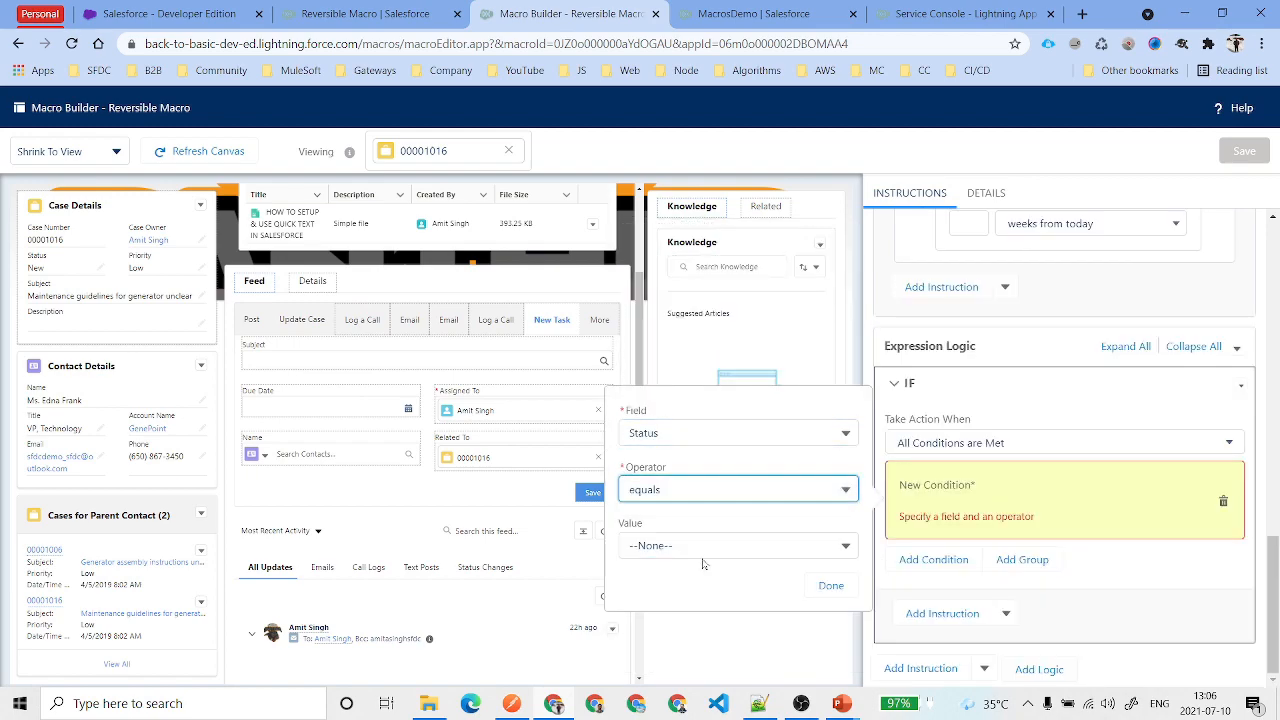
{"action": "left_click", "coordinate": [738, 545]}
{"action": "left_click", "coordinate": [697, 462]}
{"action": "left_click", "coordinate": [830, 586]}
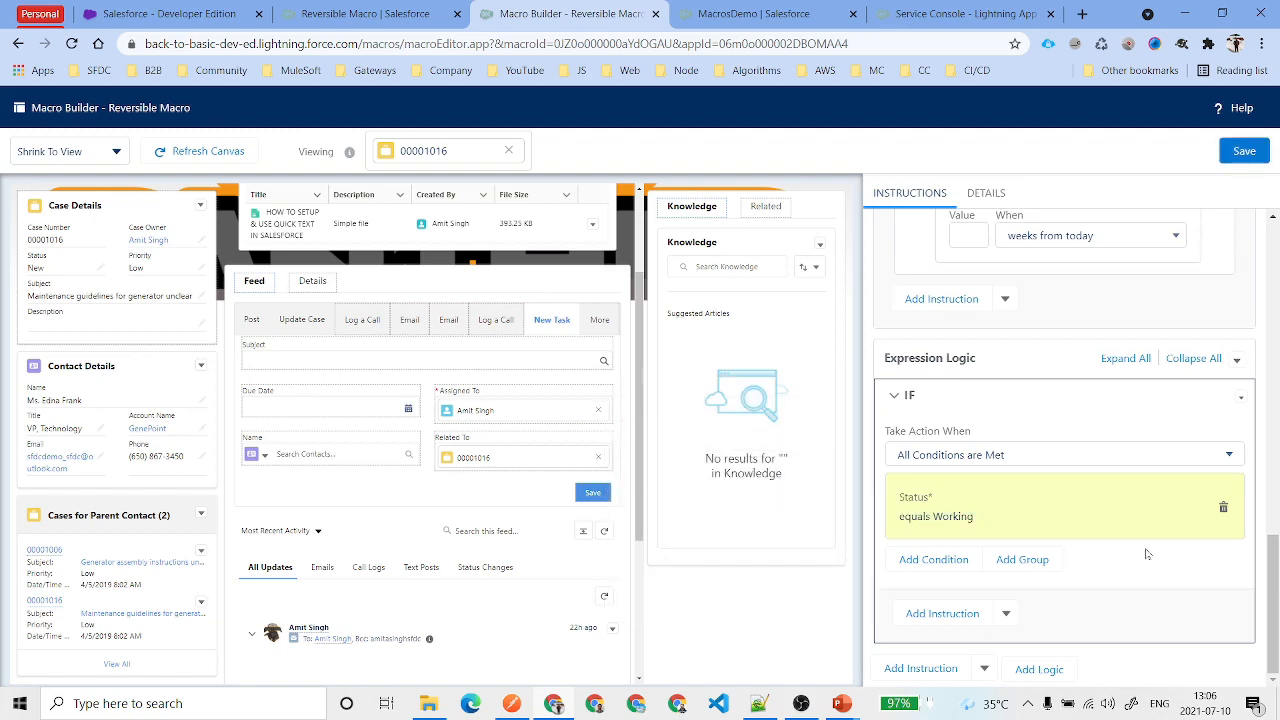
- Add a Log a Call action instruction with Subject and Comments fields to the Status equals Working IF block
{"action": "left_click", "coordinate": [941, 614]}
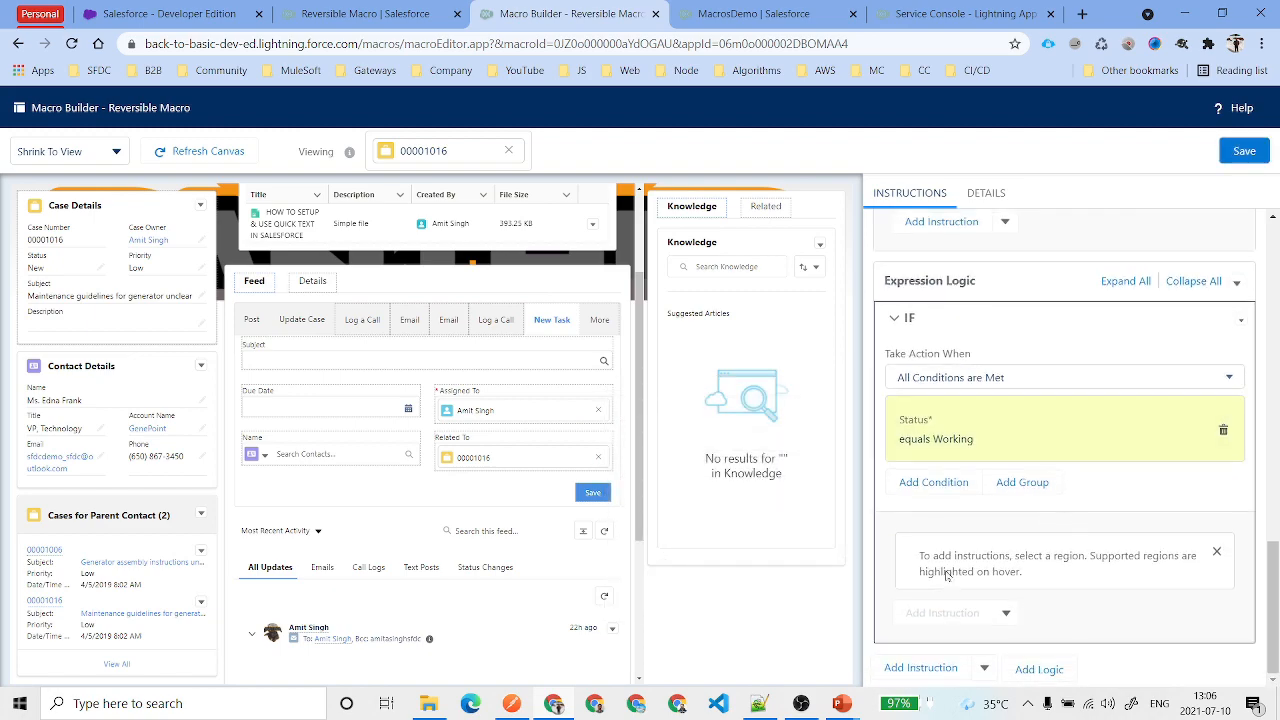
{"action": "left_click", "coordinate": [494, 322]}
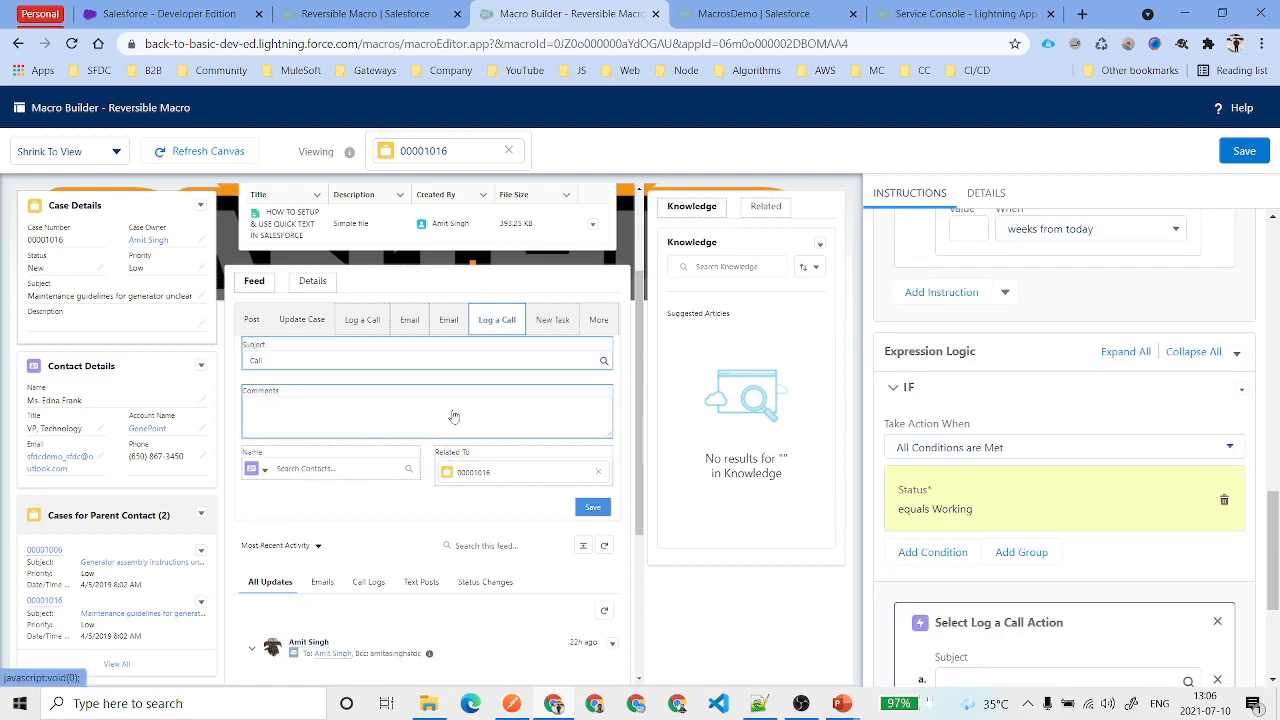
{"action": "scroll", "coordinate": [1119, 533], "scroll_direction": "down", "scroll_amount": 3}
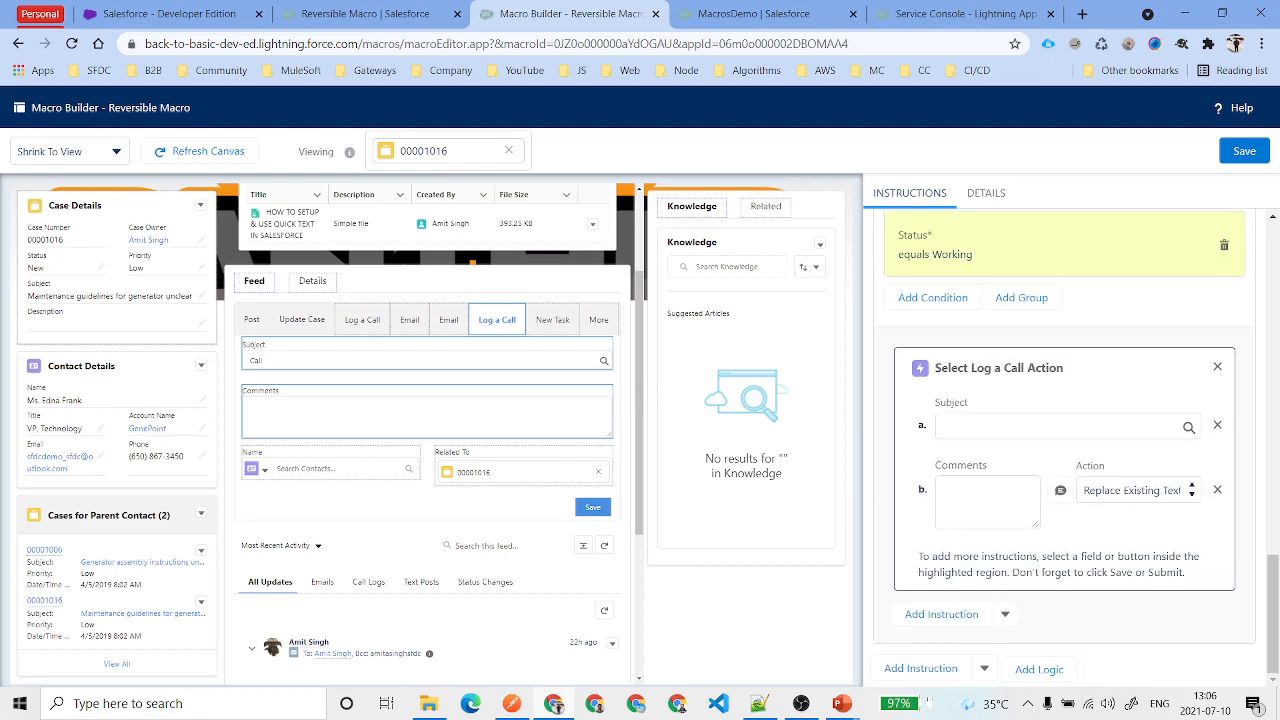
- Fill the Log a Call comments with the Greeting quick text and set its subject to Call
{"action": "left_click", "coordinate": [1062, 495]}
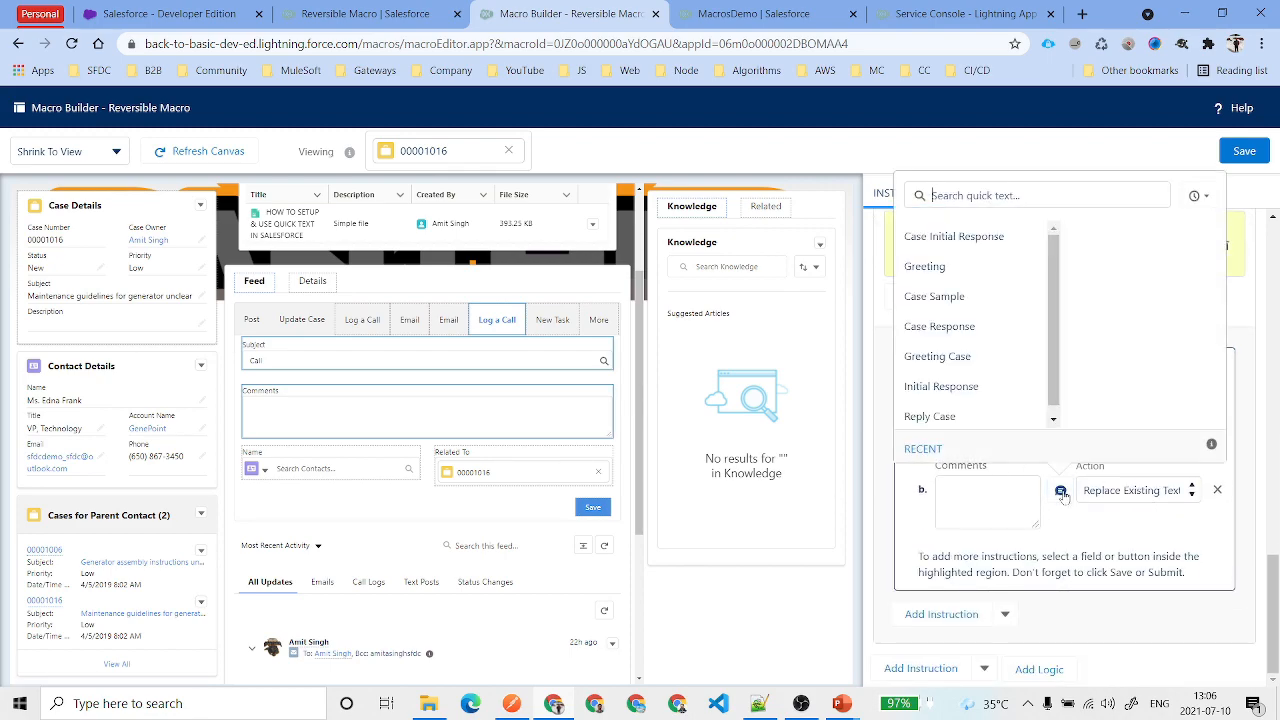
{"action": "left_click", "coordinate": [925, 266]}
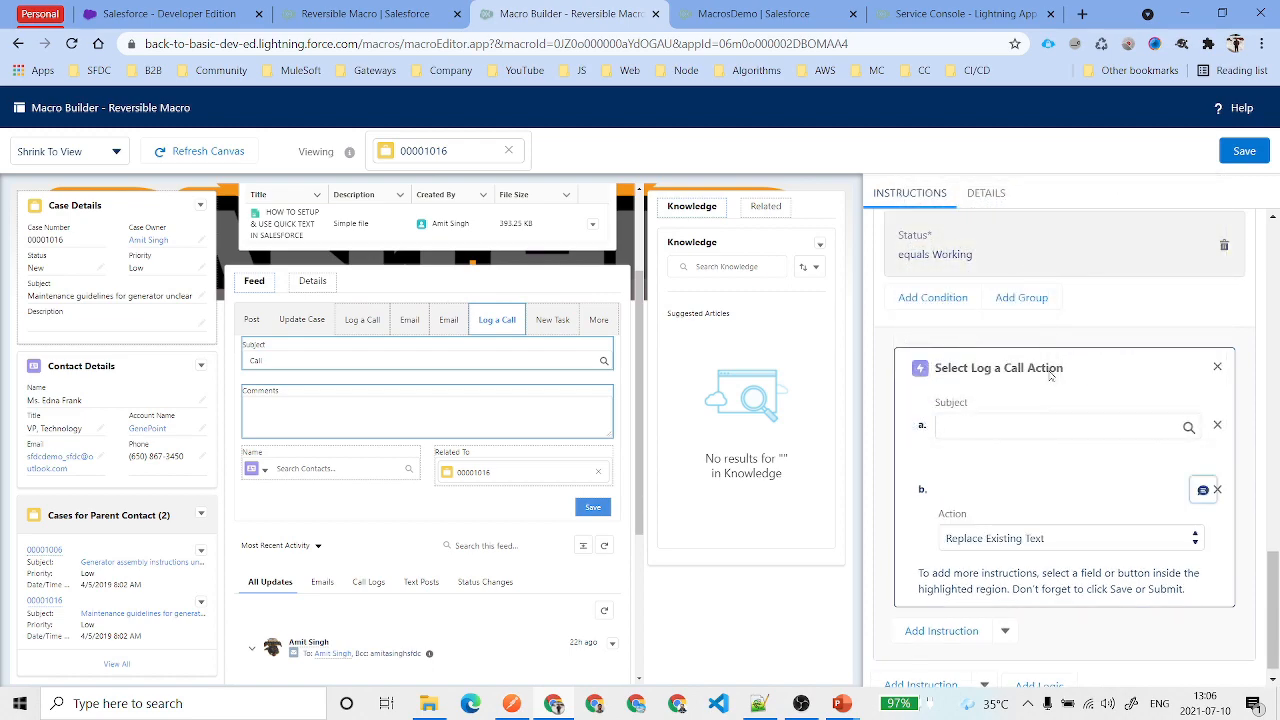
{"action": "left_click", "coordinate": [1040, 426]}
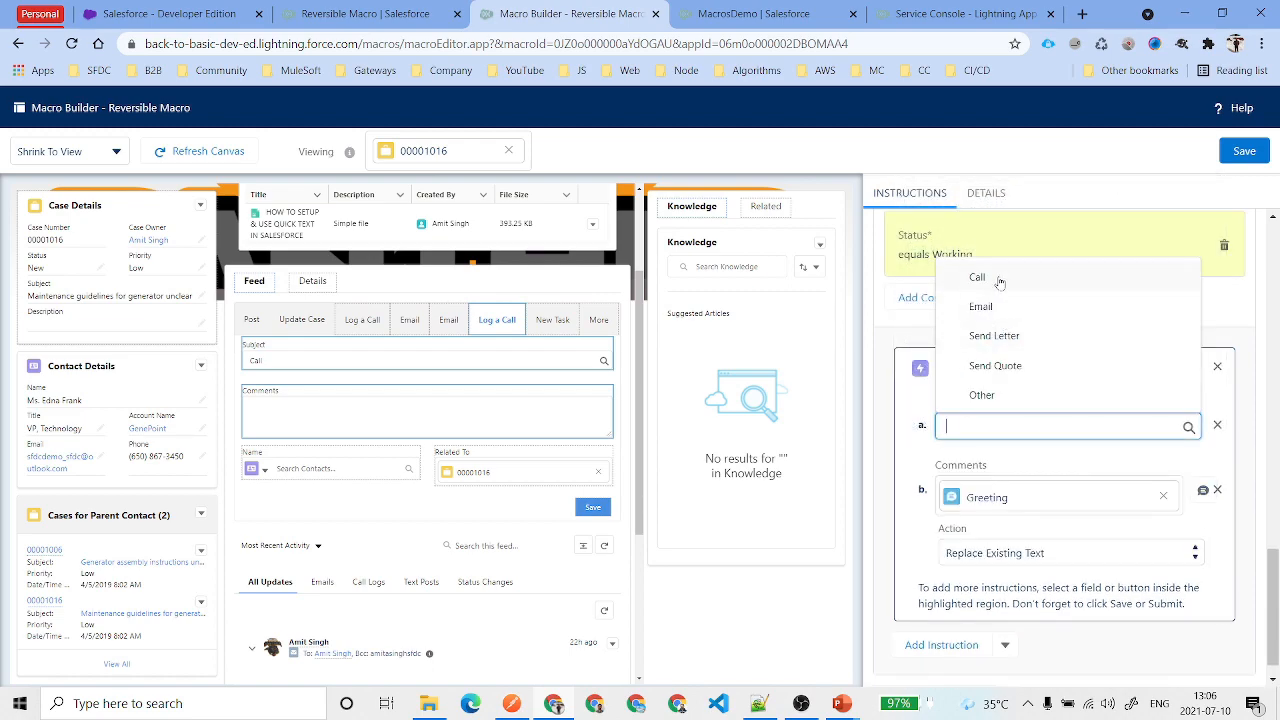
{"action": "left_click", "coordinate": [1000, 282]}
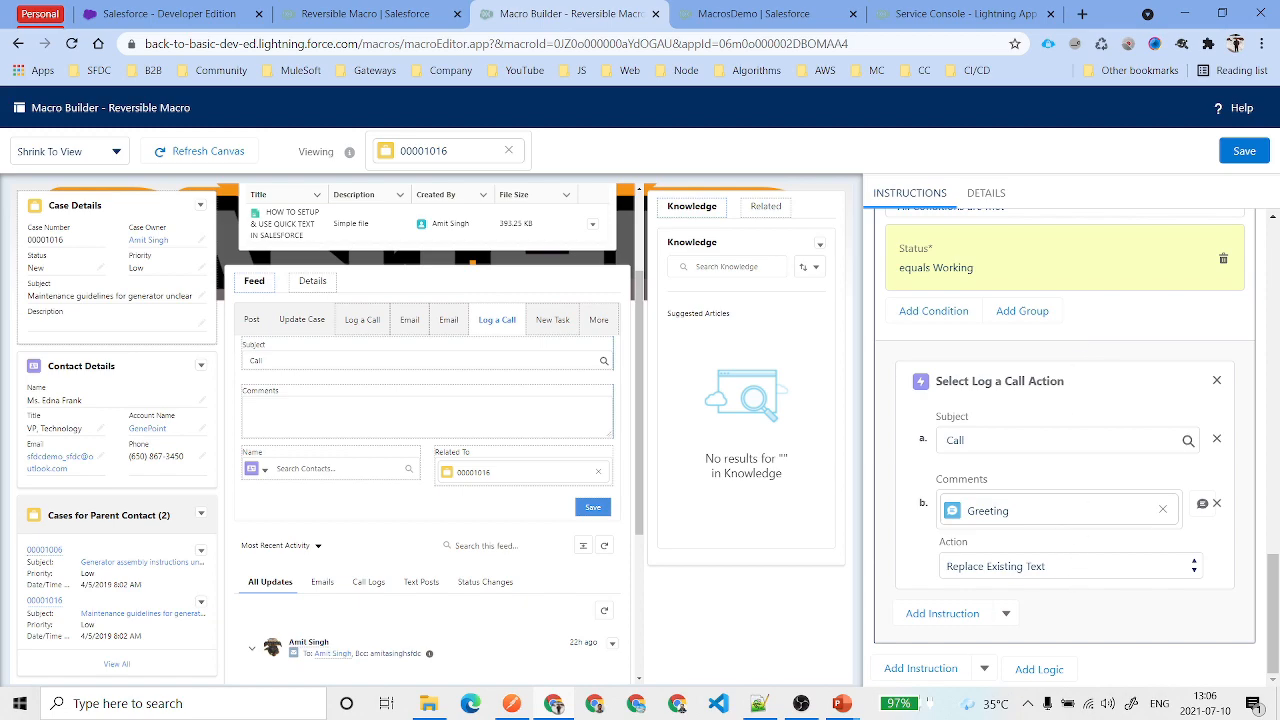
- Collapse both IF blocks, re-expand the first one, and review the macro's full list of instructions
{"action": "scroll", "coordinate": [1030, 484], "scroll_direction": "up", "scroll_amount": 3}
{"action": "left_click", "coordinate": [904, 398]}
{"action": "scroll", "coordinate": [990, 430], "scroll_direction": "up", "scroll_amount": 2}
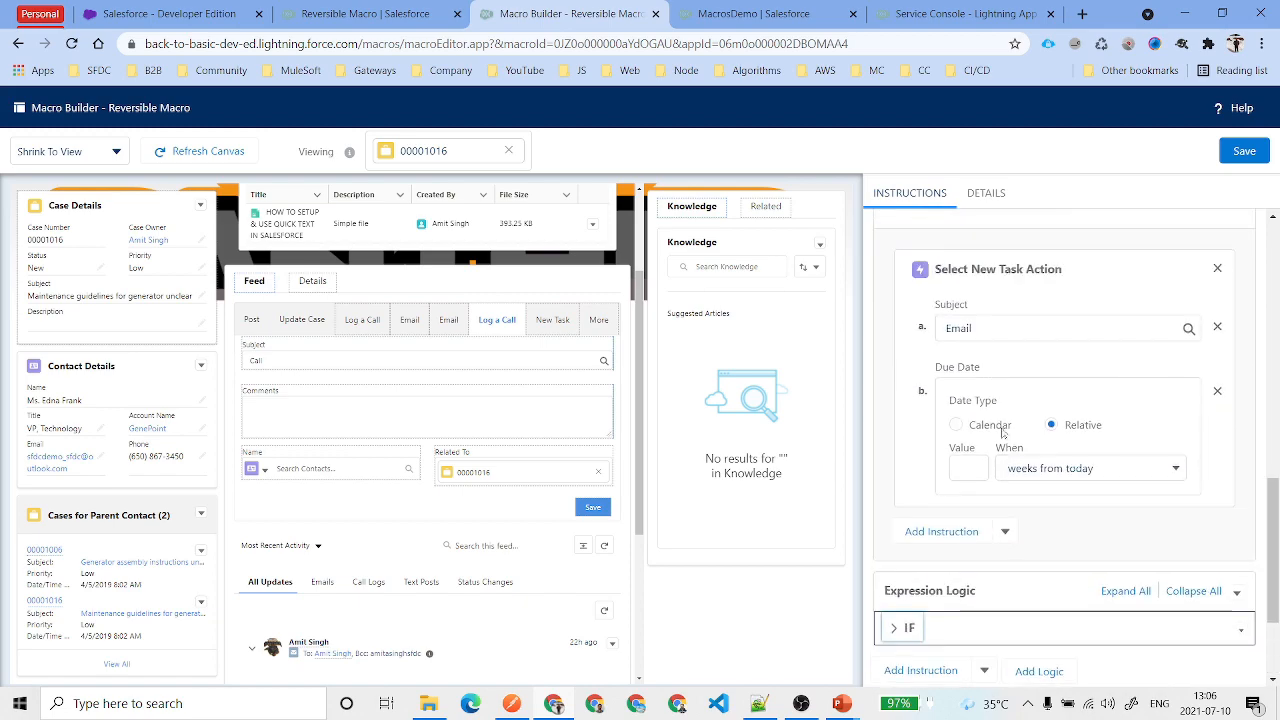
{"action": "scroll", "coordinate": [928, 325], "scroll_direction": "up", "scroll_amount": 3}
{"action": "left_click", "coordinate": [887, 284]}
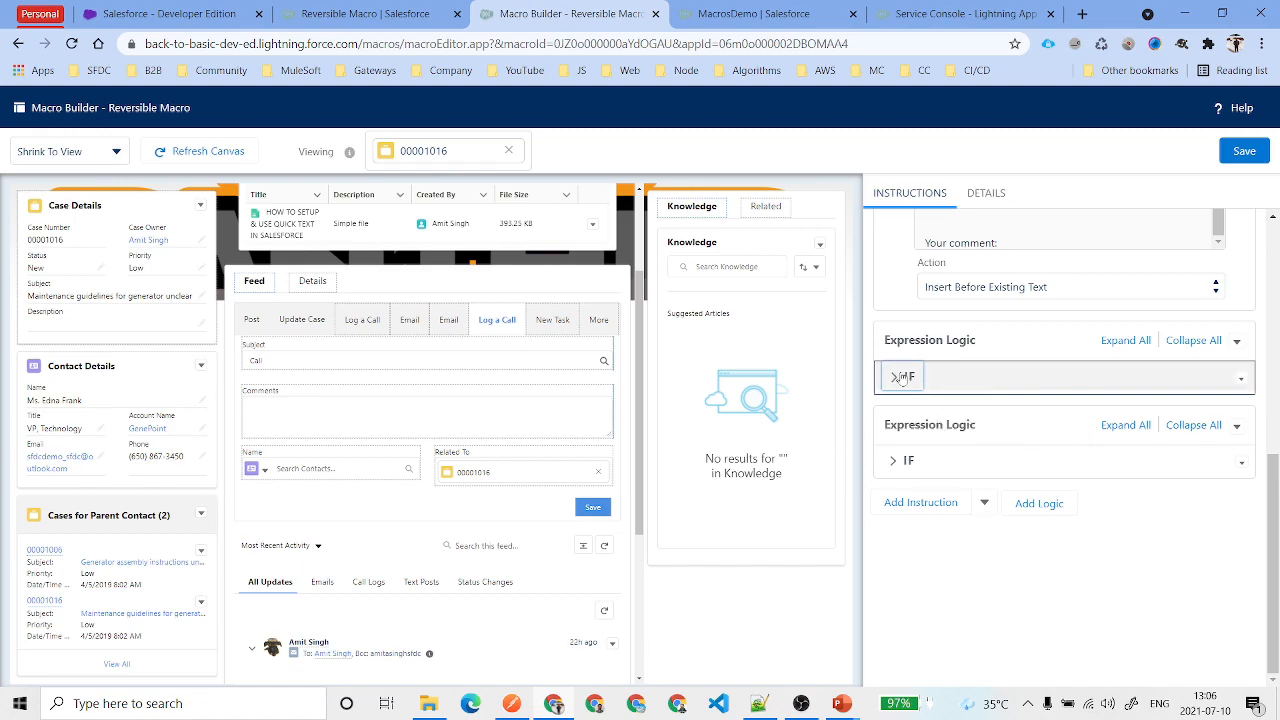
{"action": "left_click", "coordinate": [894, 376]}
{"action": "scroll", "coordinate": [1043, 459], "scroll_direction": "down", "scroll_amount": 1}
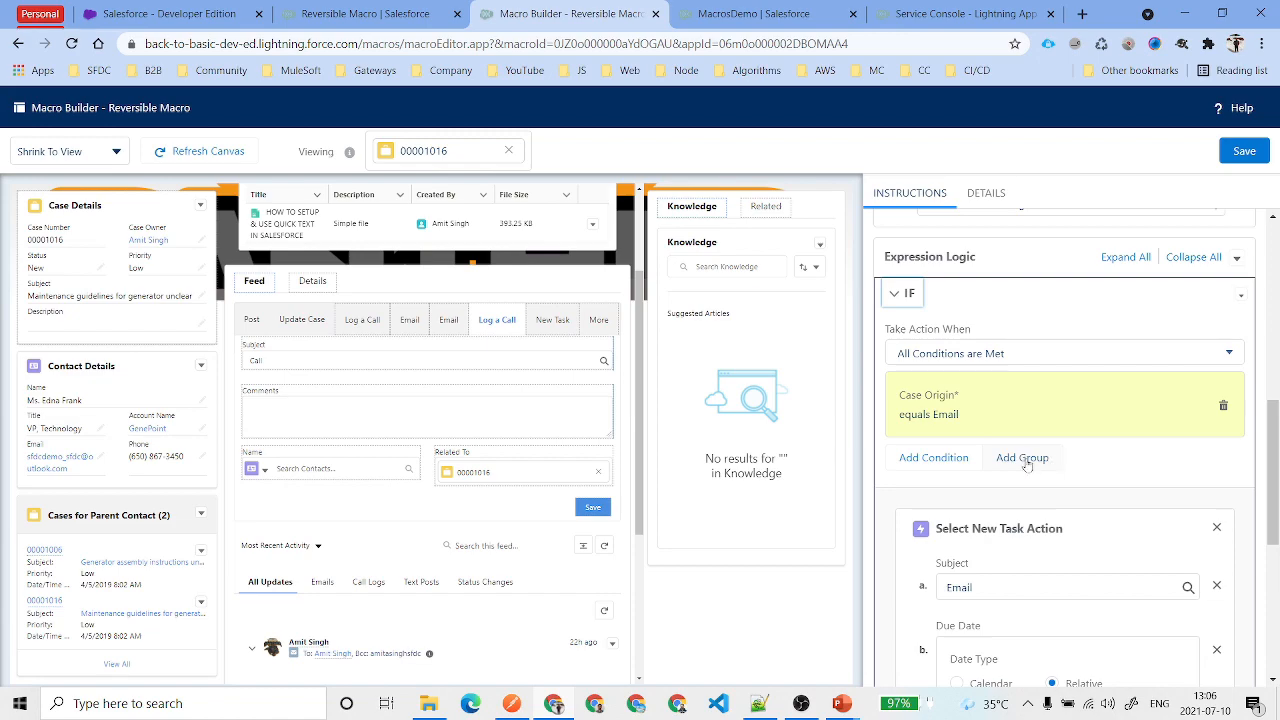
{"action": "scroll", "coordinate": [1060, 450], "scroll_direction": "down", "scroll_amount": 4}
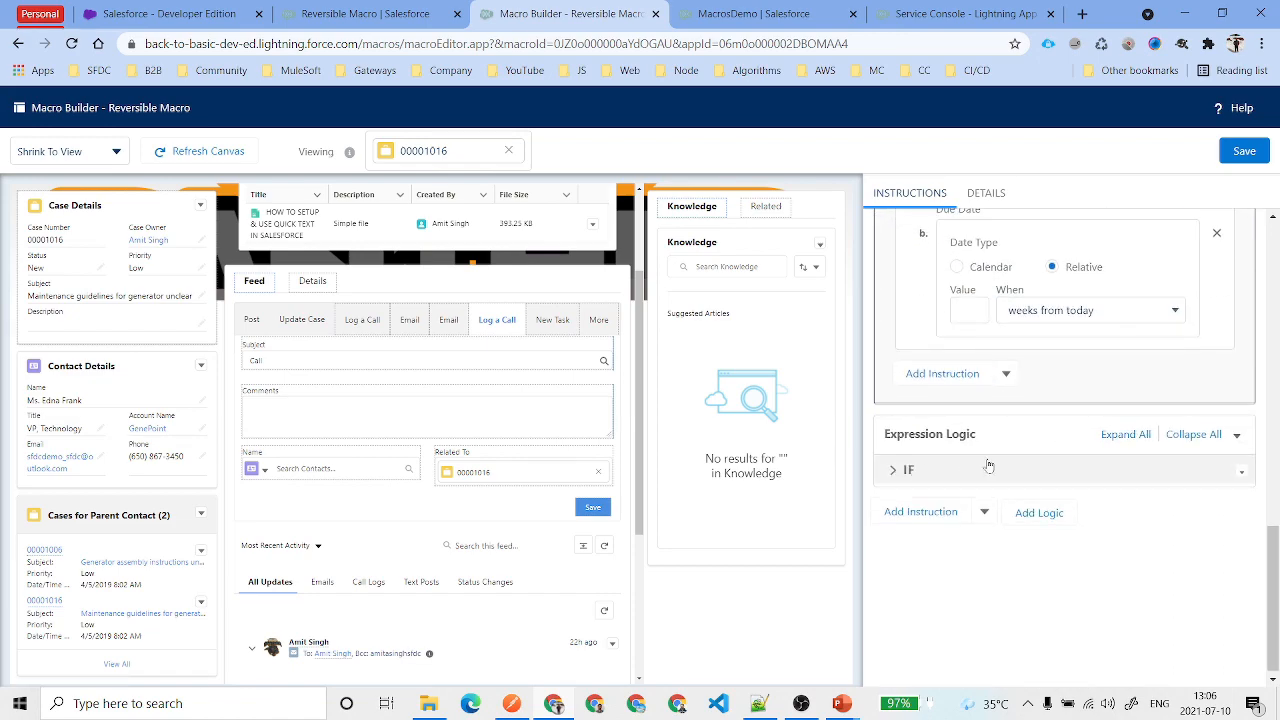
{"action": "scroll", "coordinate": [990, 460], "scroll_direction": "up", "scroll_amount": 10}
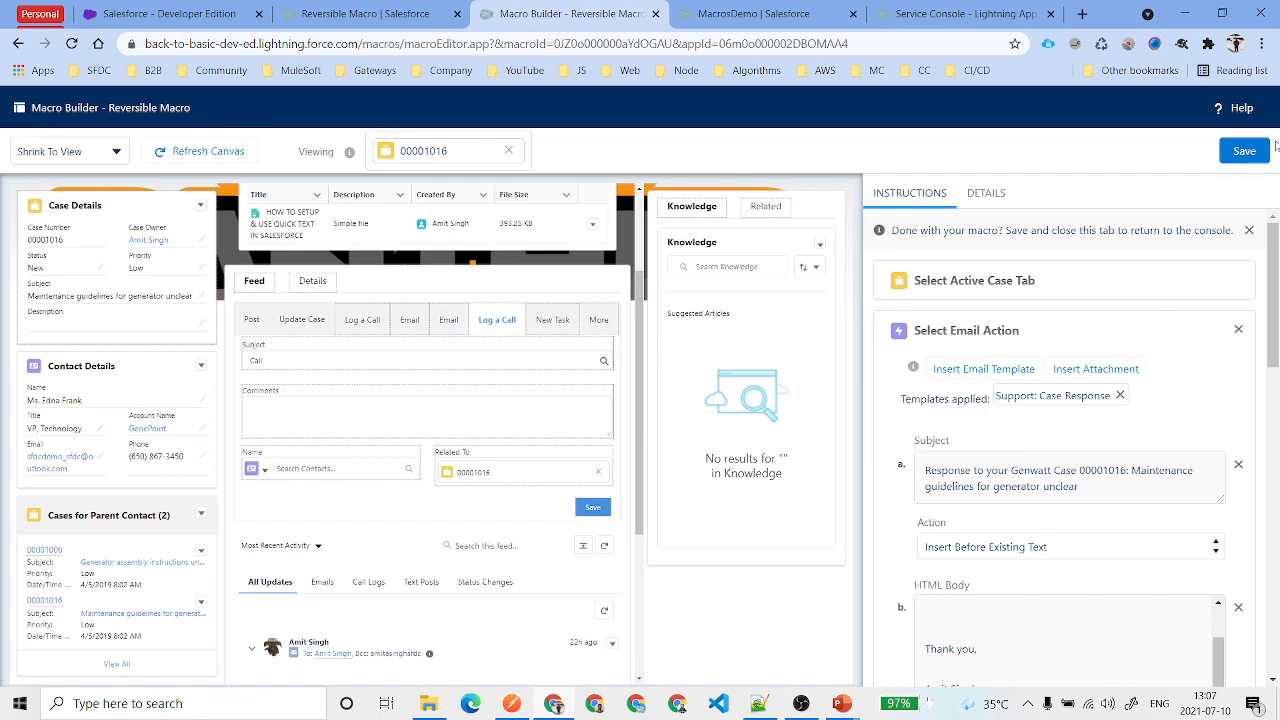
- Save the macro, return to the open case record in the Service Console, and reload the page
{"action": "left_click", "coordinate": [1262, 151]}
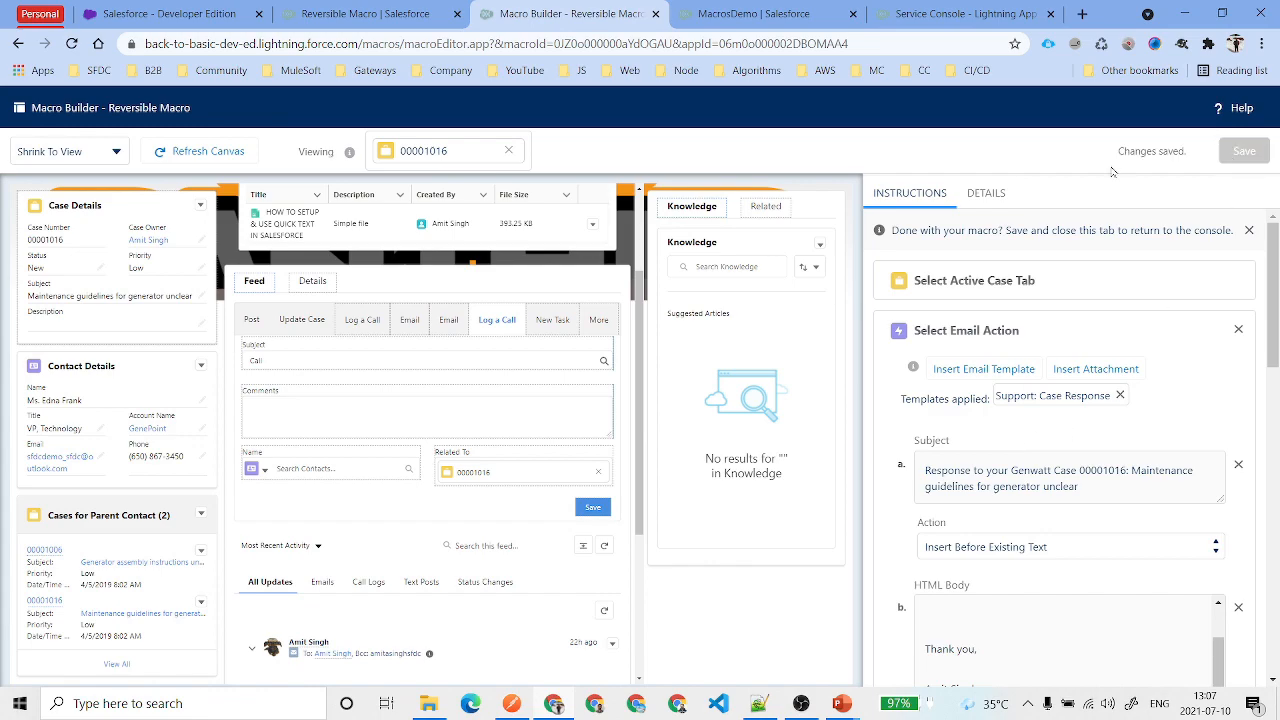
{"action": "left_click", "coordinate": [397, 8]}
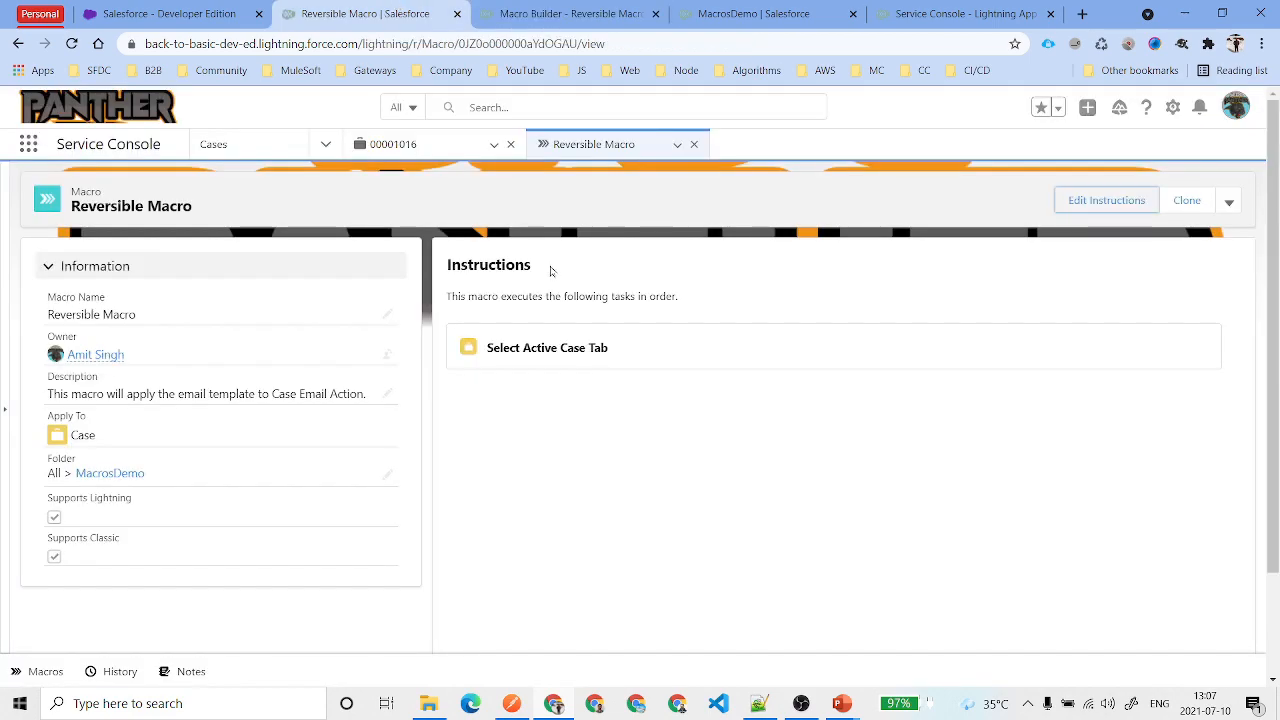
{"action": "left_click", "coordinate": [395, 144]}
{"action": "left_click", "coordinate": [71, 43]}
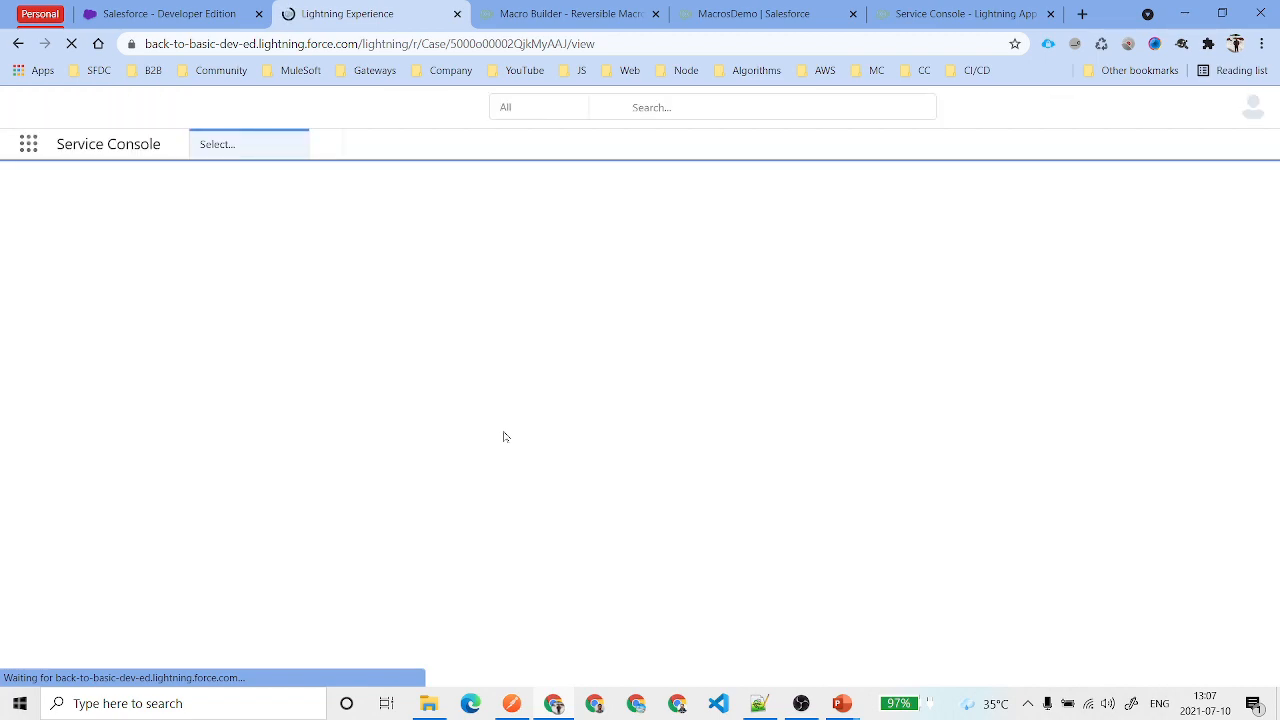
- Run Reversible Macro on the case from the Macros utility
{"action": "left_click", "coordinate": [44, 673]}
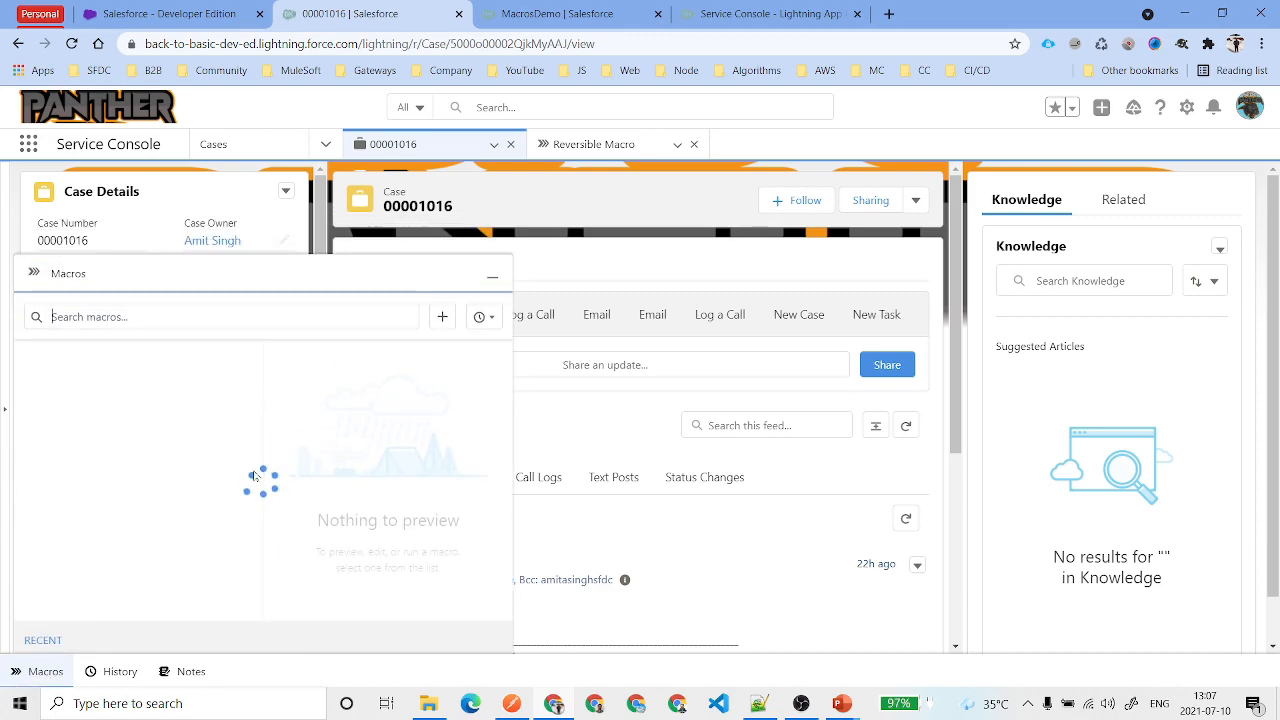
{"action": "left_click", "coordinate": [132, 363]}
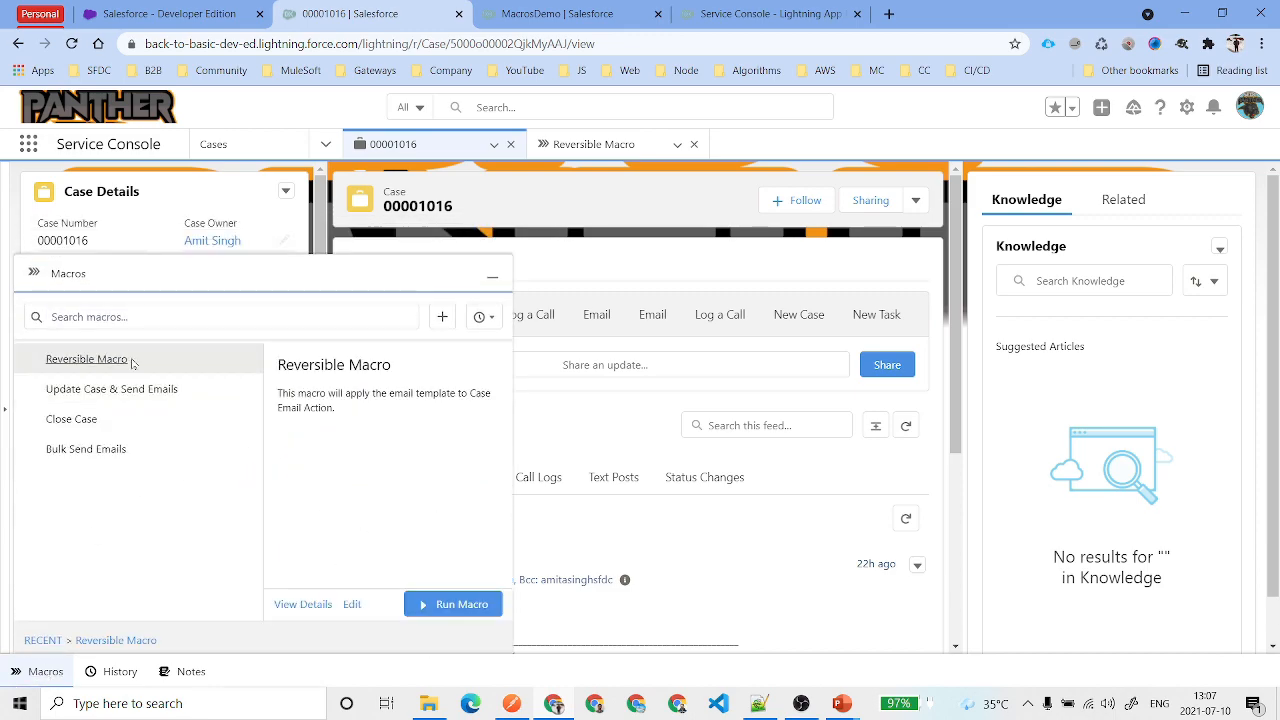
{"action": "left_click_drag", "start_coordinate": [383, 414], "coordinate": [278, 362]}
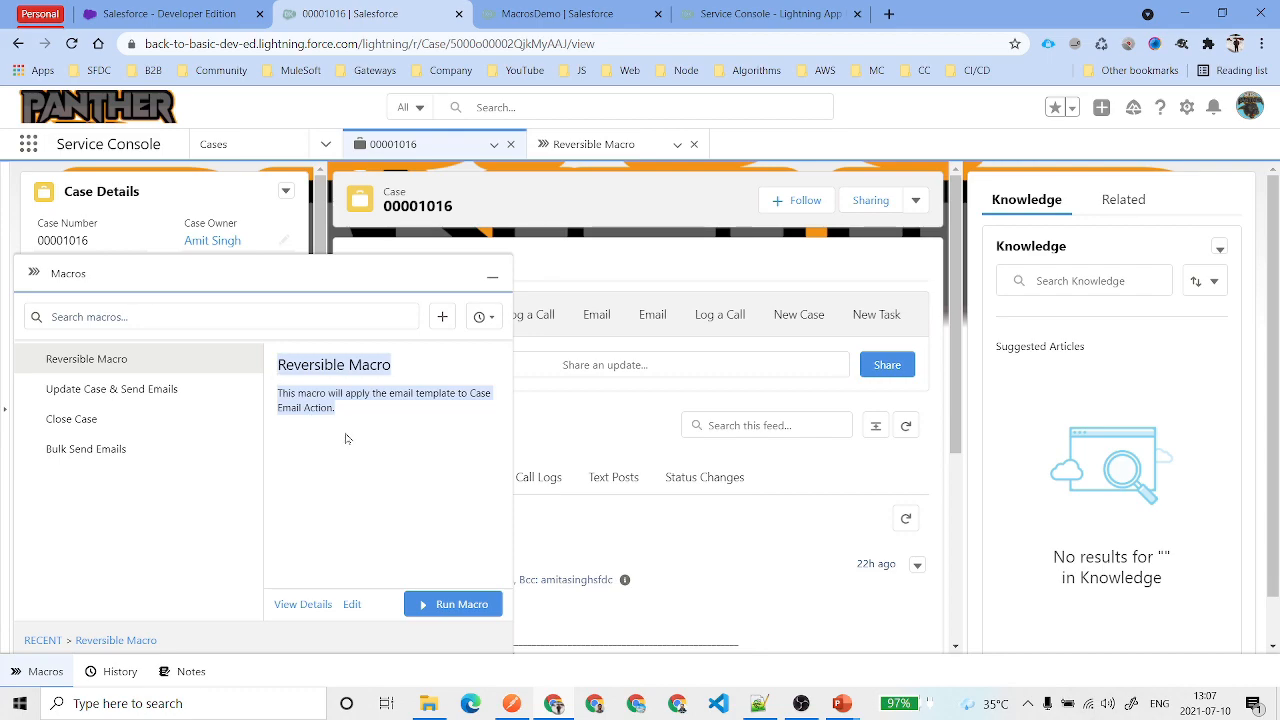
{"action": "left_click", "coordinate": [441, 604]}
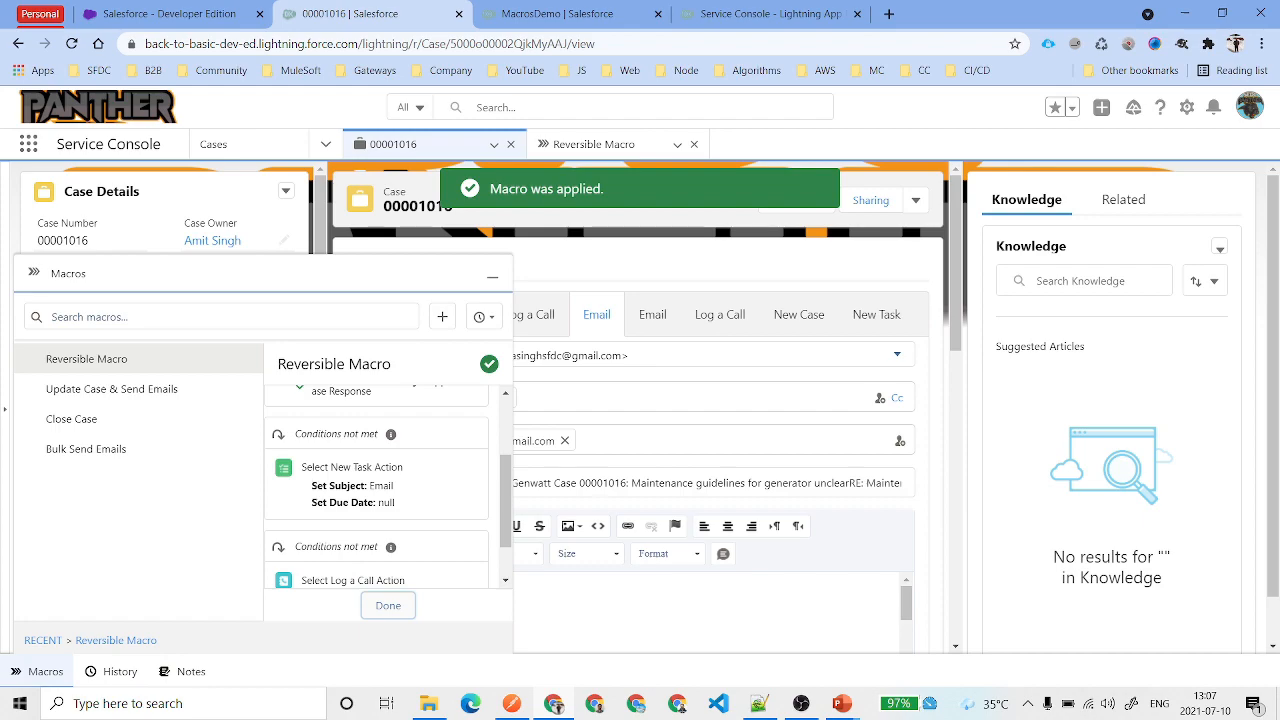
- Examine the macro run's condition results for the New Task and Log a Call actions, and review the case's email draft
{"action": "left_click_drag", "start_coordinate": [312, 434], "coordinate": [365, 461]}
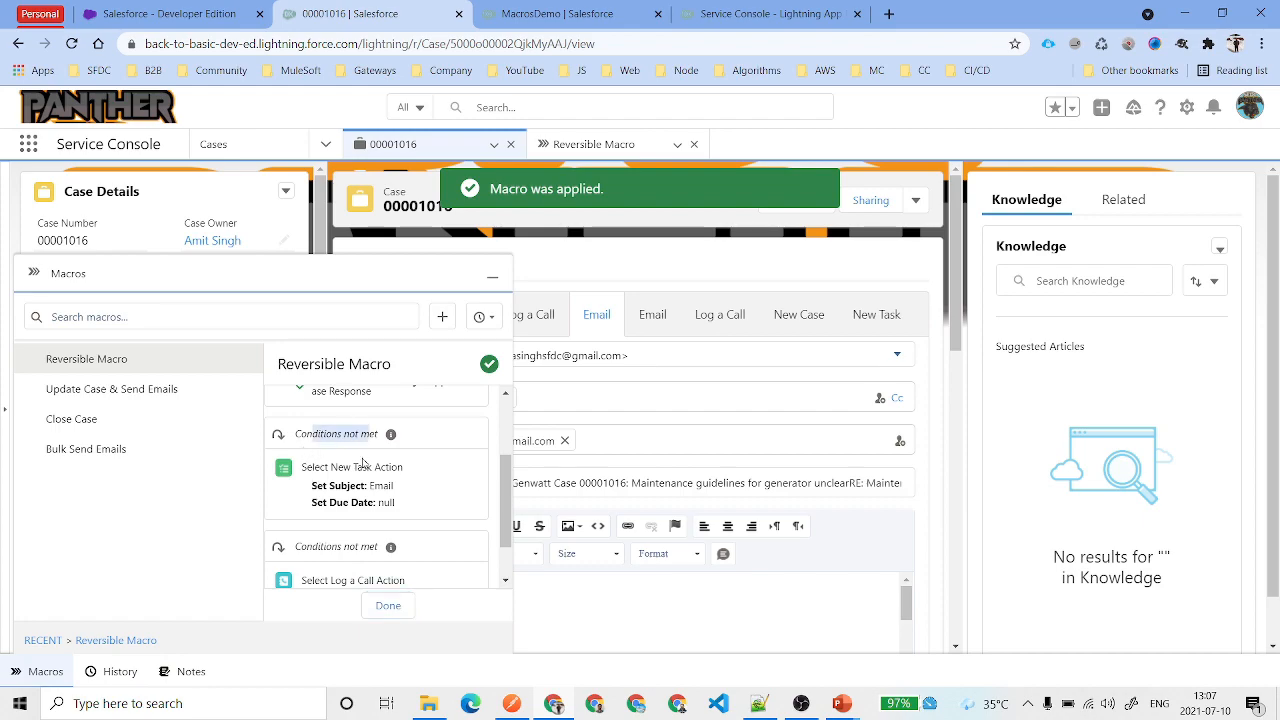
{"action": "scroll", "coordinate": [388, 486], "scroll_direction": "down", "scroll_amount": 1}
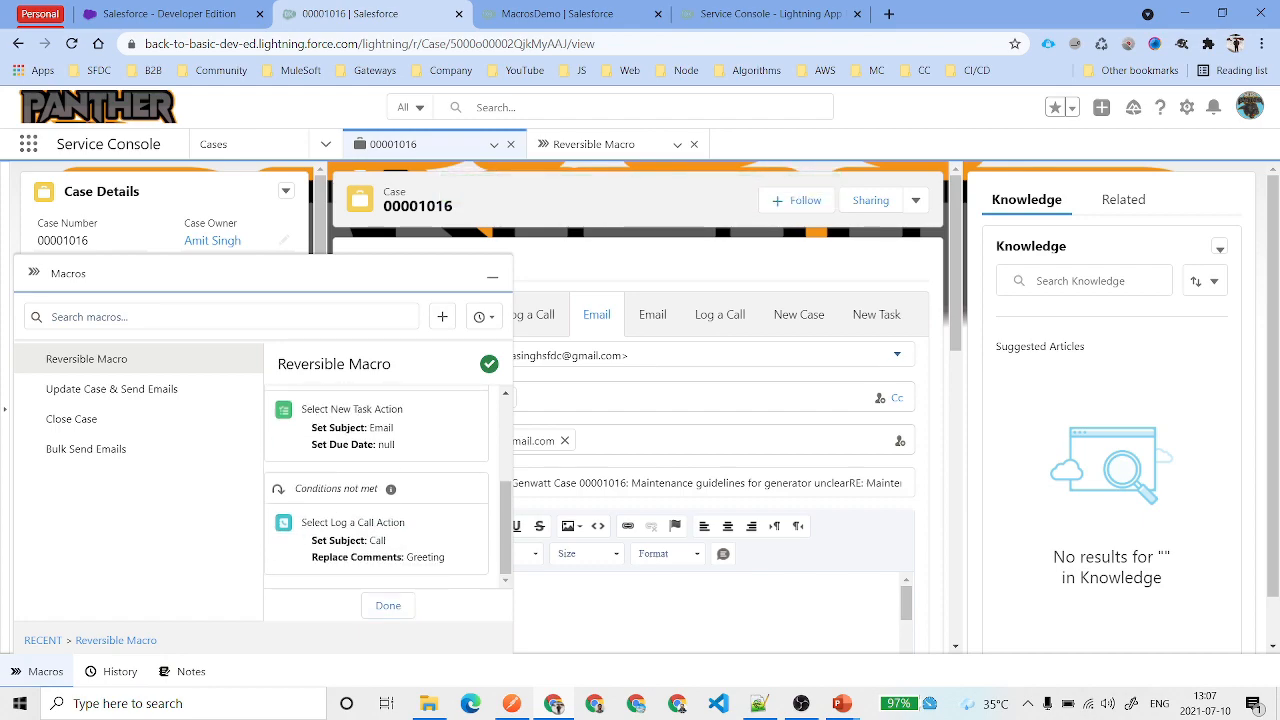
{"action": "left_click_drag", "start_coordinate": [298, 489], "coordinate": [388, 490]}
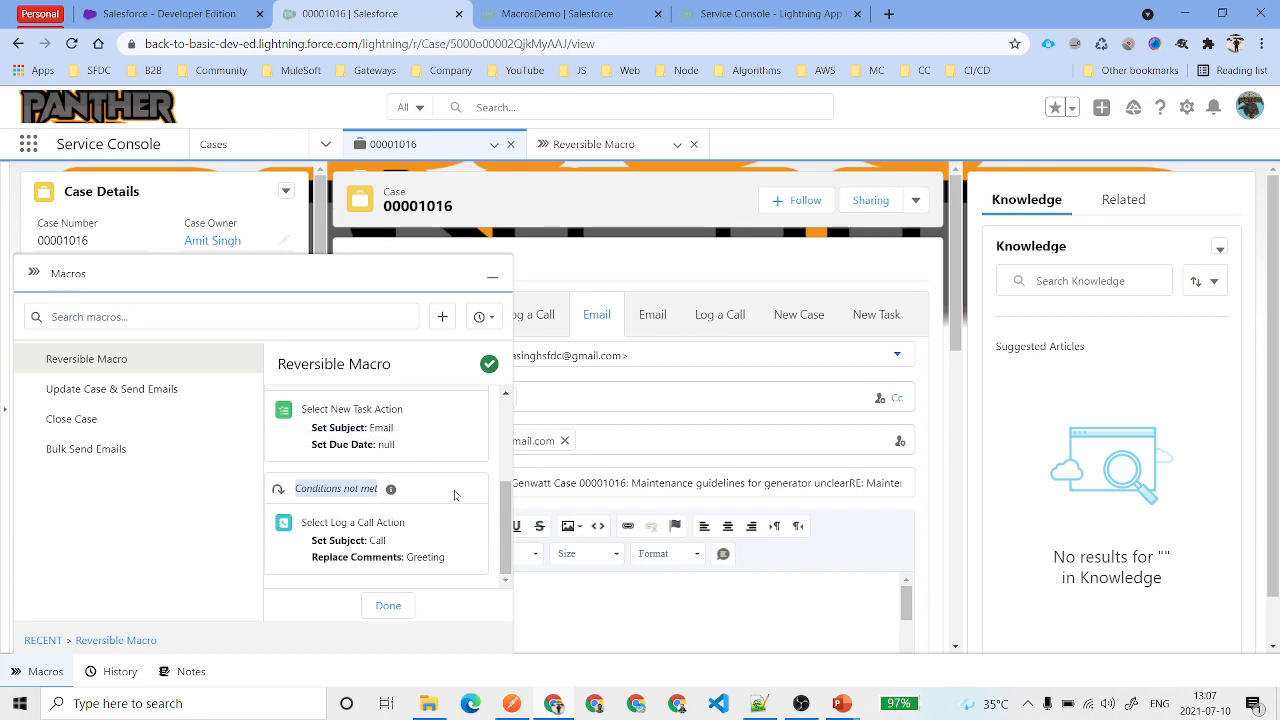
{"action": "scroll", "coordinate": [440, 492], "scroll_direction": "up", "scroll_amount": 1}
{"action": "left_click_drag", "start_coordinate": [312, 476], "coordinate": [372, 500]}
{"action": "left_click_drag", "start_coordinate": [300, 450], "coordinate": [412, 454]}
{"action": "left_click", "coordinate": [491, 278]}
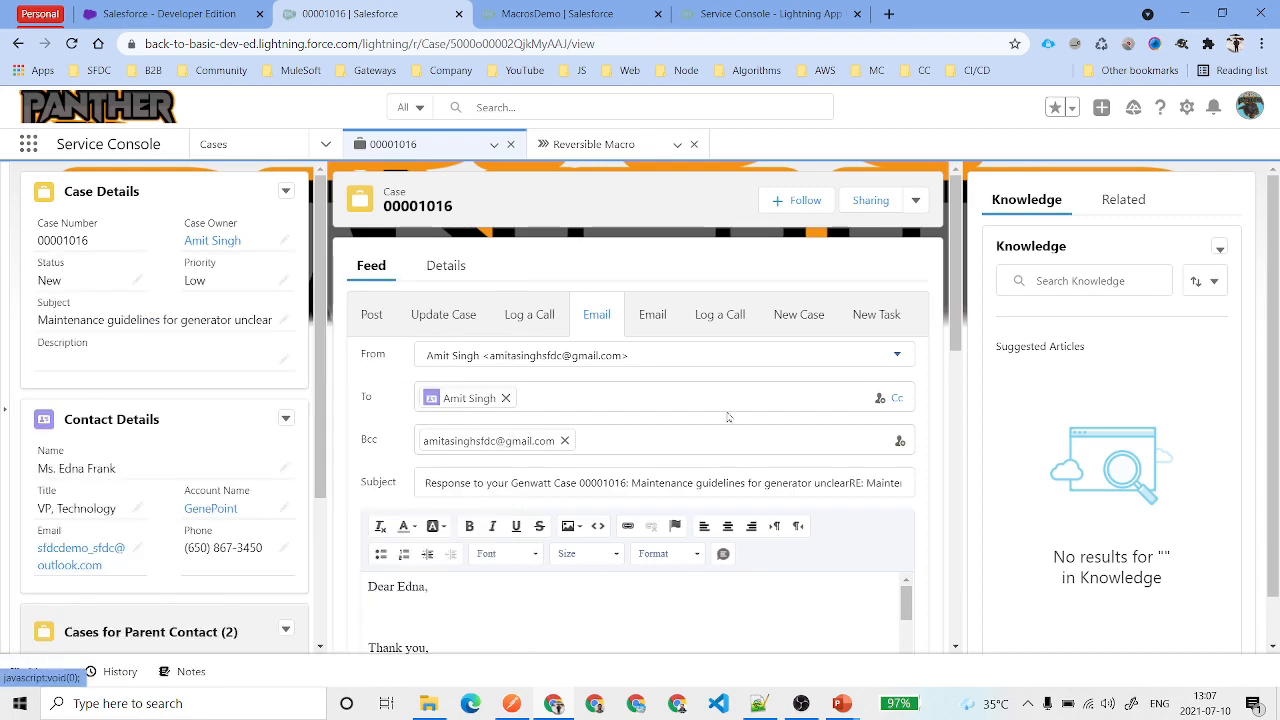
{"action": "scroll", "coordinate": [668, 426], "scroll_direction": "down", "scroll_amount": 2}
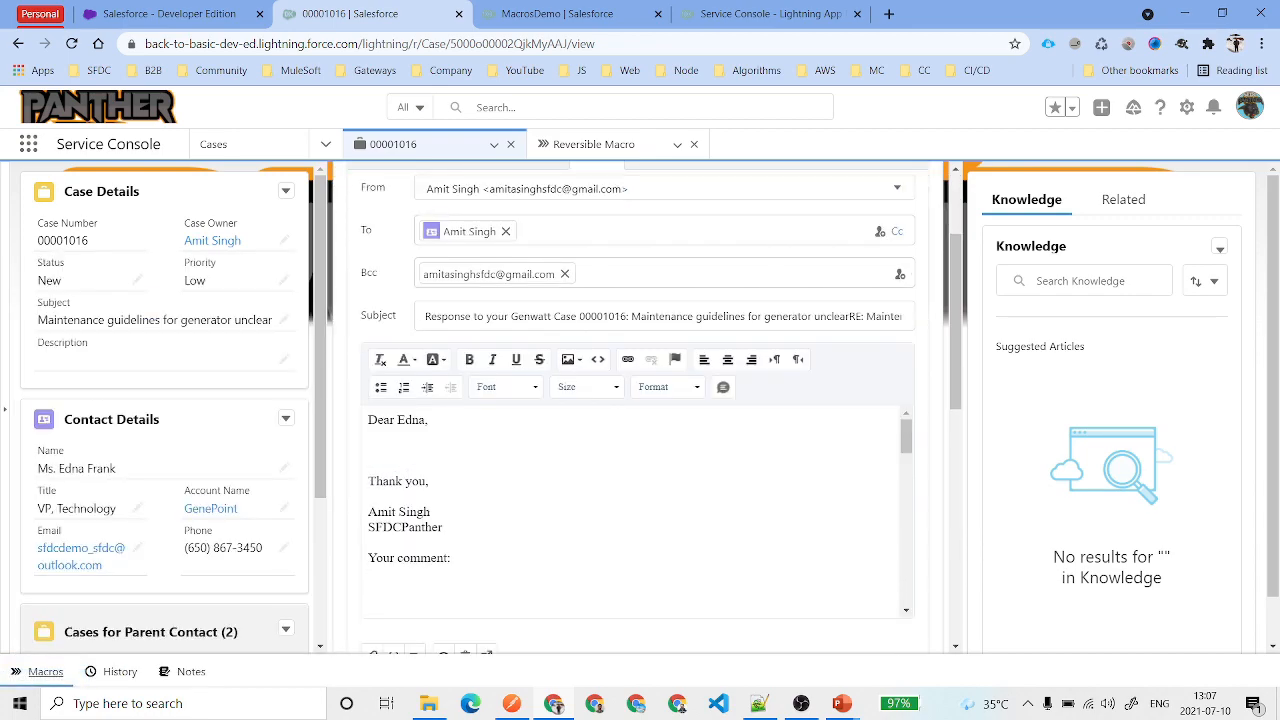
- Send the case's email draft and filter the case feed to show only emails
{"action": "left_click", "coordinate": [641, 316]}
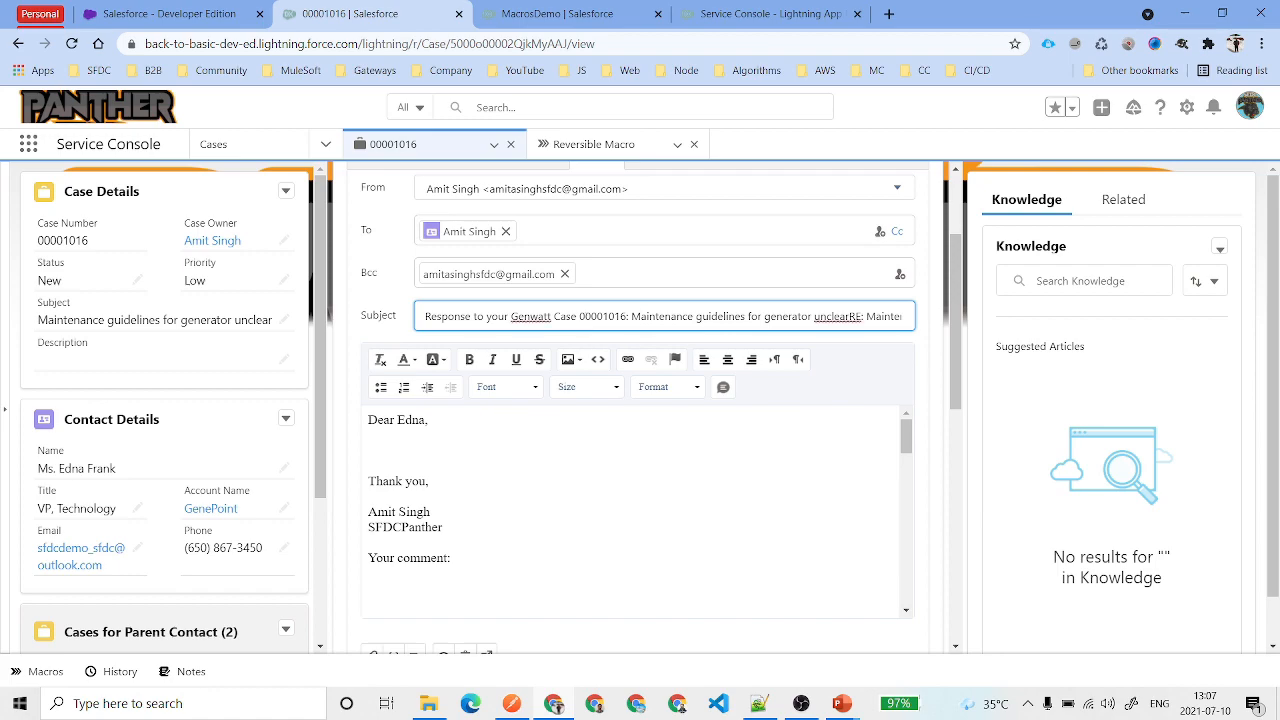
{"action": "left_click_drag", "start_coordinate": [452, 559], "coordinate": [491, 584]}
{"action": "key", "text": "BackSpace"}
{"action": "left_click", "coordinate": [514, 566]}
{"action": "scroll", "coordinate": [514, 566], "scroll_direction": "down", "scroll_amount": 3}
{"action": "scroll", "coordinate": [630, 510], "scroll_direction": "down", "scroll_amount": 3}
{"action": "scroll", "coordinate": [813, 461], "scroll_direction": "down", "scroll_amount": 3}
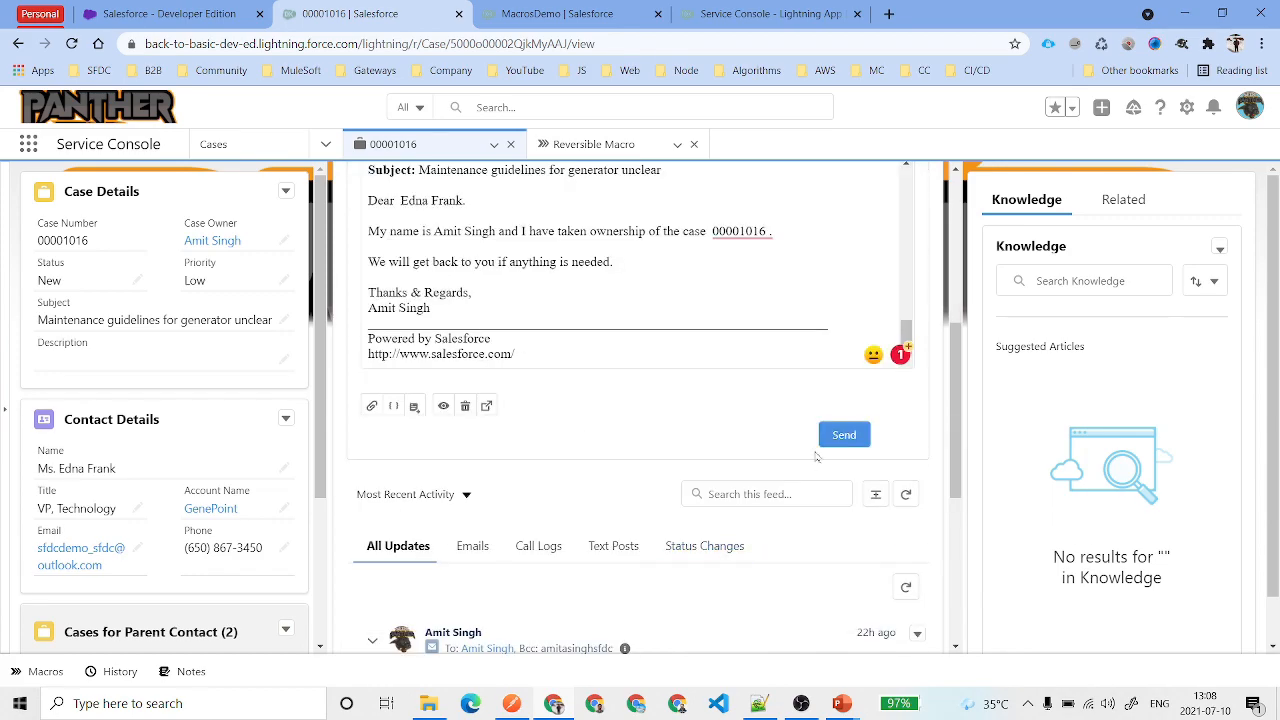
{"action": "left_click", "coordinate": [845, 436]}
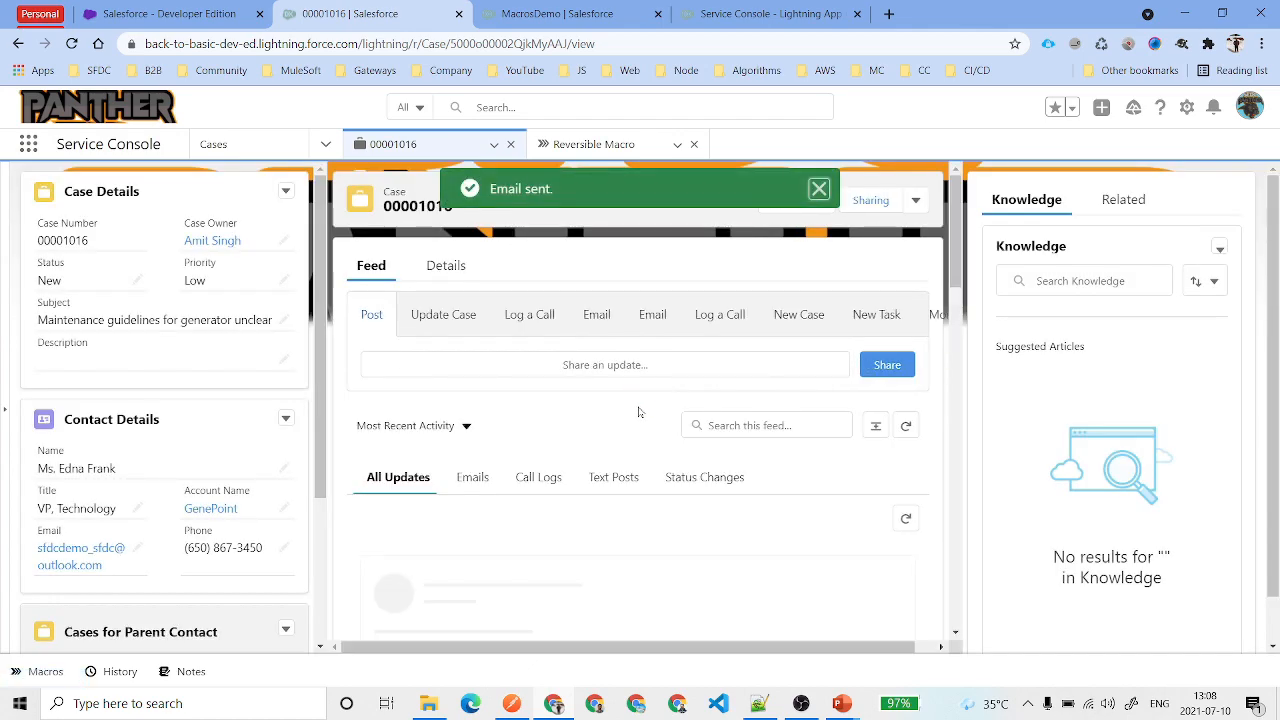
{"action": "scroll", "coordinate": [480, 486], "scroll_direction": "down", "scroll_amount": 3}
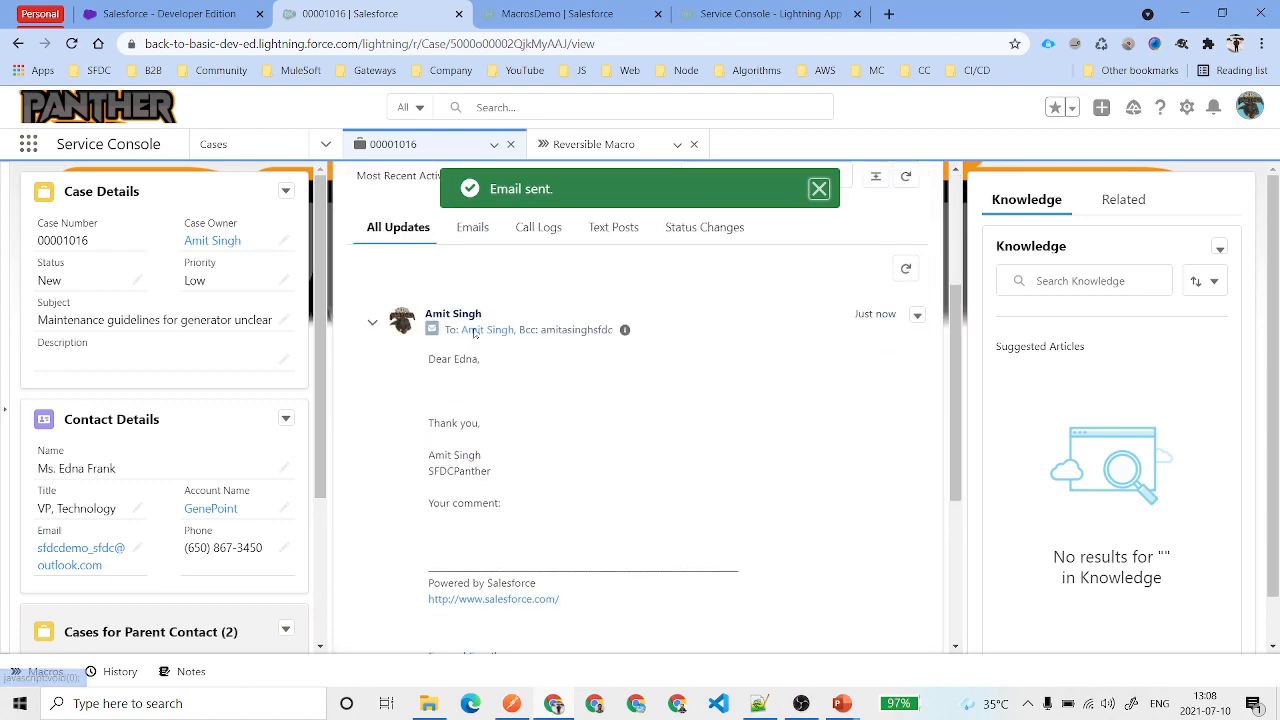
{"action": "left_click", "coordinate": [472, 228]}
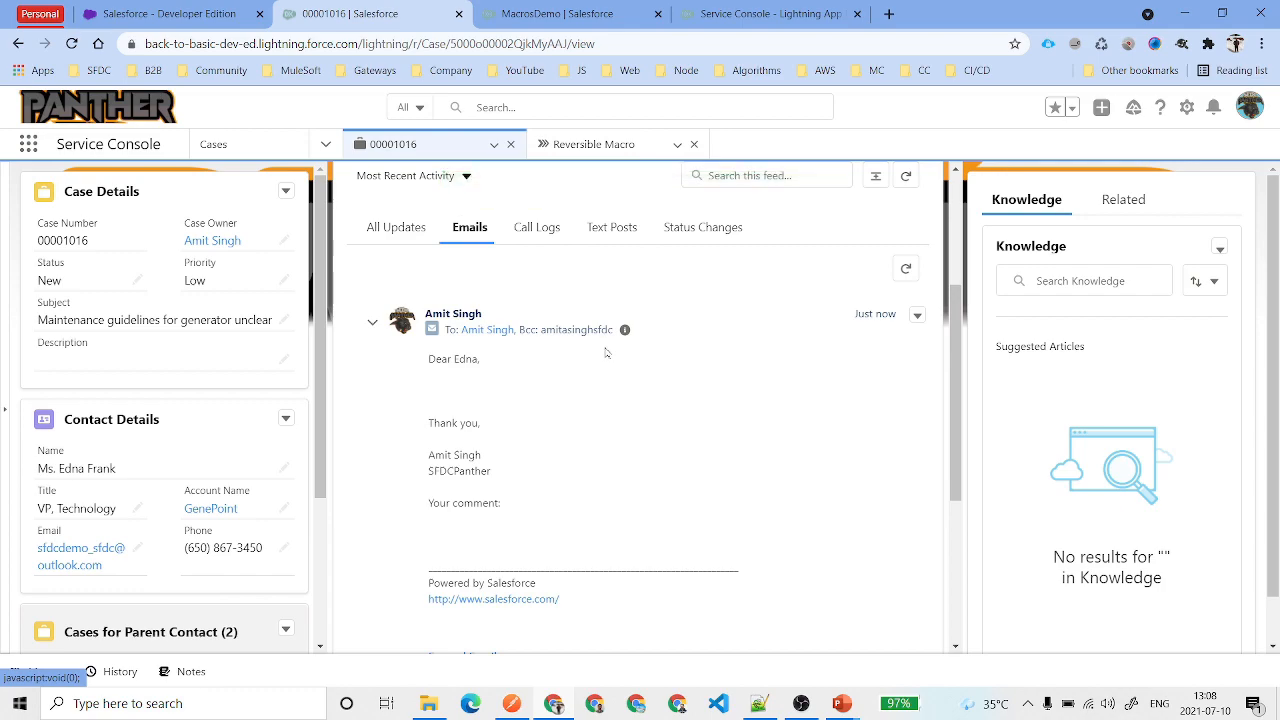
- Start a new macro named Irreversible Macro and use the same text as its description
{"action": "left_click", "coordinate": [42, 673]}
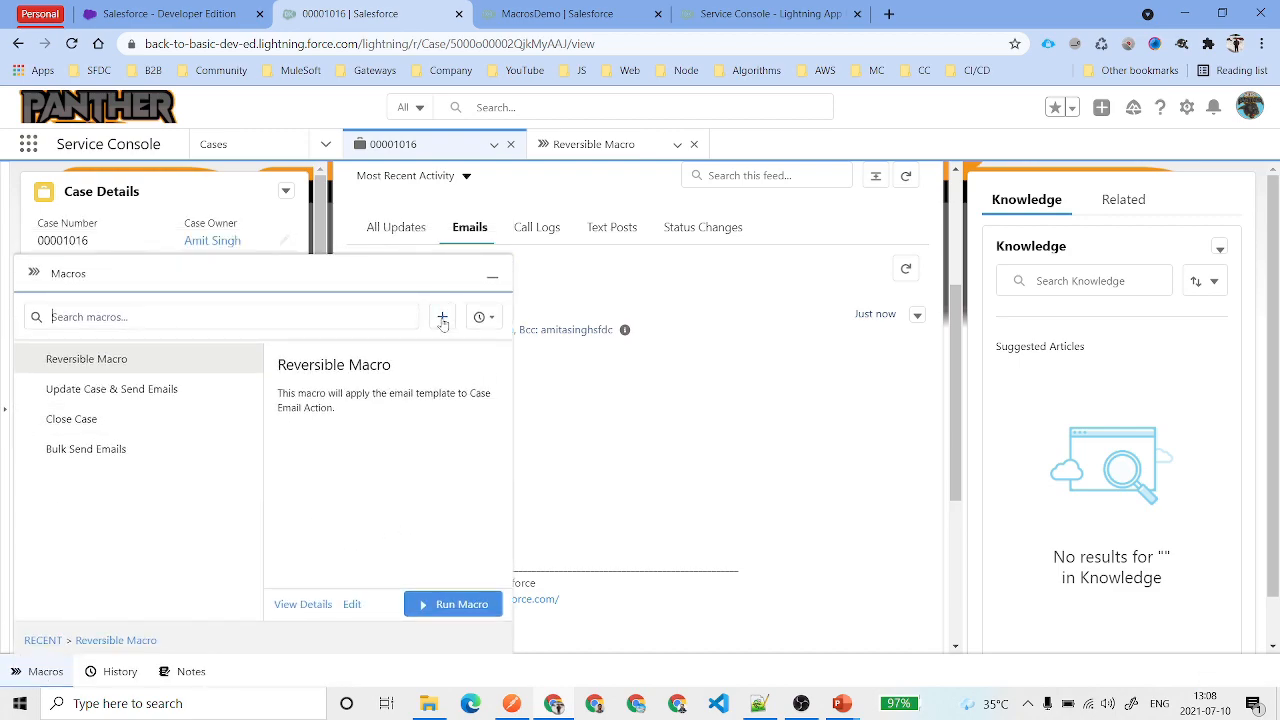
{"action": "left_click", "coordinate": [442, 318]}
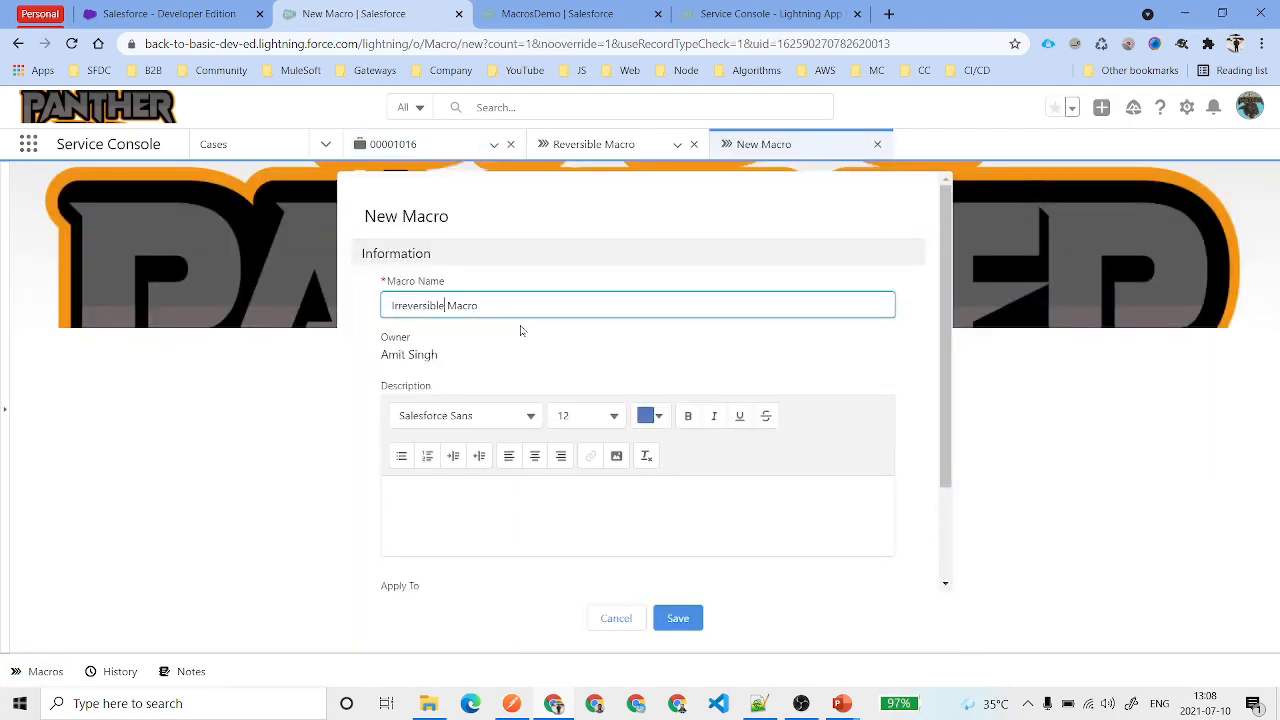
{"action": "key", "text": "ctrl+a"}
{"action": "key", "text": "ctrl+c"}
{"action": "scroll", "coordinate": [637, 390], "scroll_direction": "down", "scroll_amount": 2}
{"action": "left_click", "coordinate": [637, 390]}
{"action": "key", "text": "ctrl+v"}
- Assign the new macro to the MacrosDemo folder and save it
{"action": "left_click", "coordinate": [866, 556]}
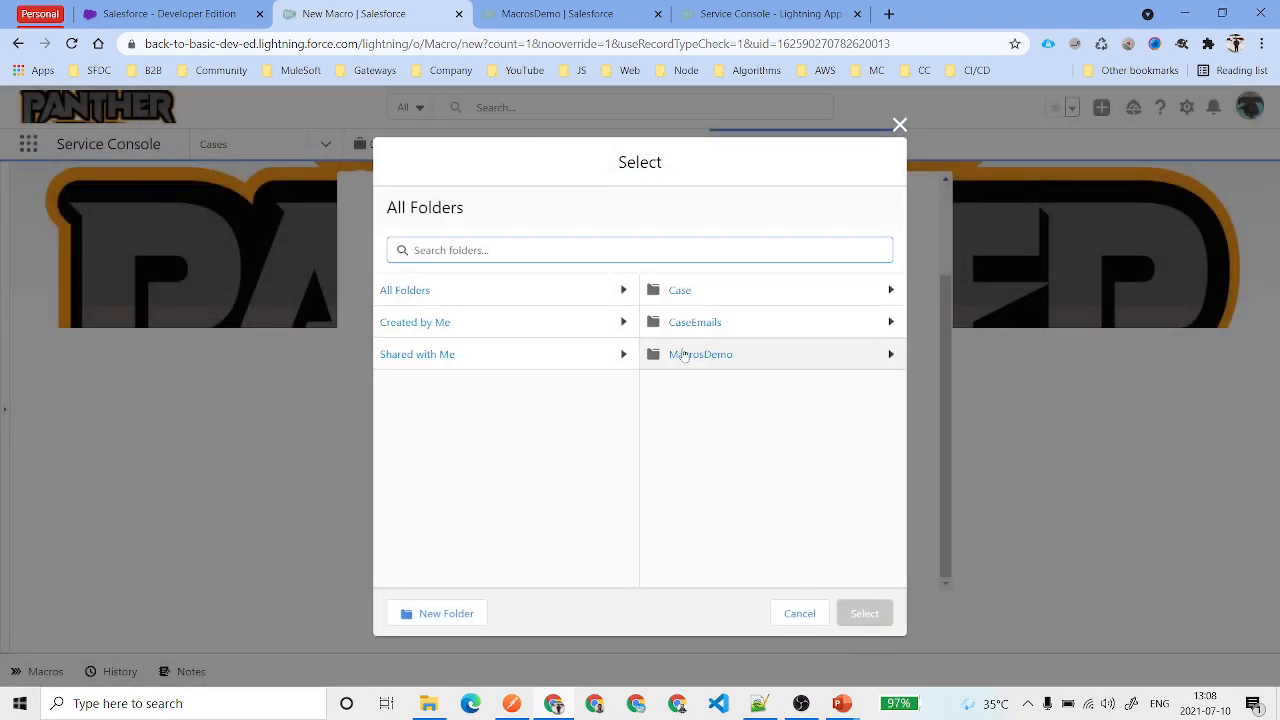
{"action": "left_click", "coordinate": [686, 356]}
{"action": "left_click", "coordinate": [877, 616]}
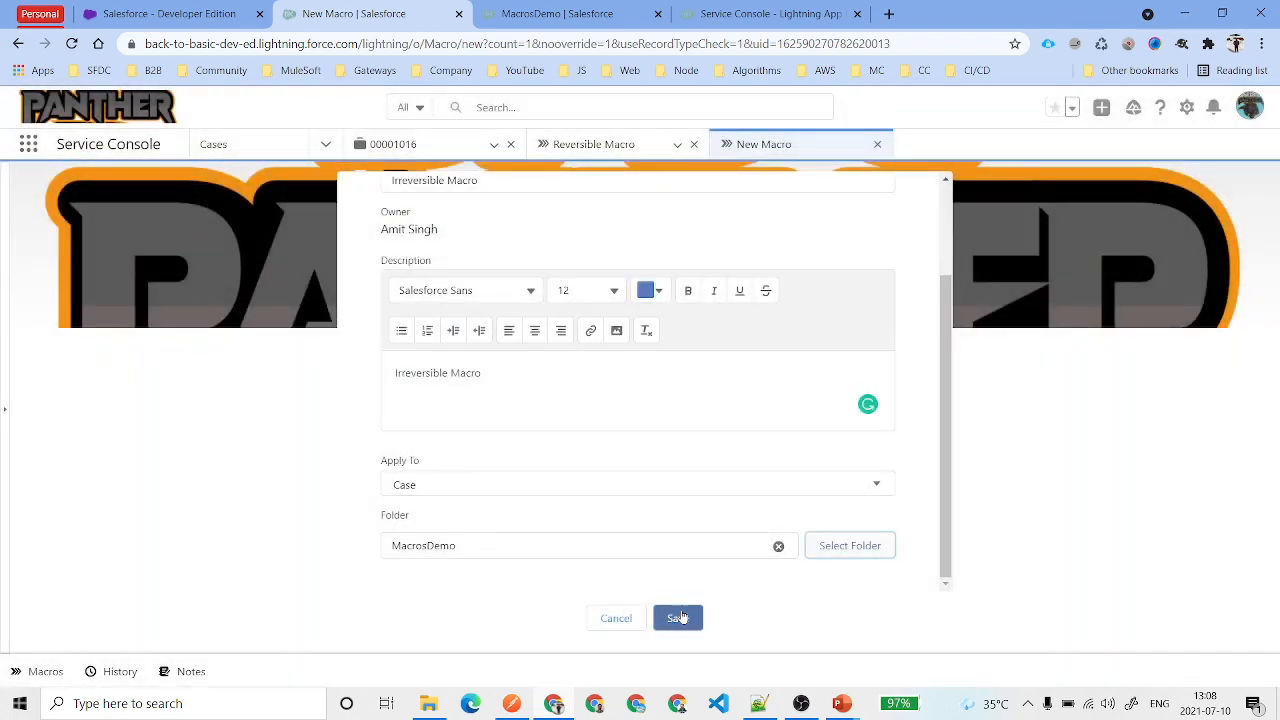
{"action": "left_click", "coordinate": [678, 617]}
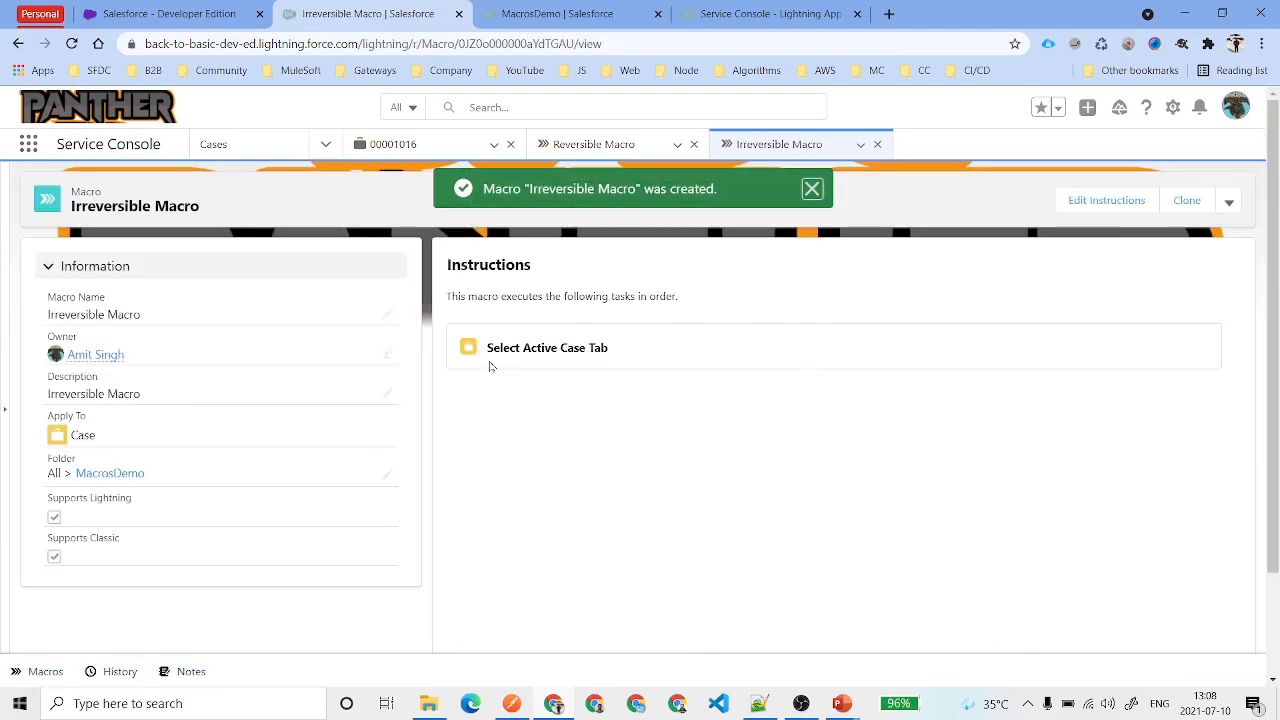
- Open Irreversible Macro's instructions in Macro Builder and add the case's Email action
{"action": "left_click_drag", "start_coordinate": [487, 348], "coordinate": [634, 346]}
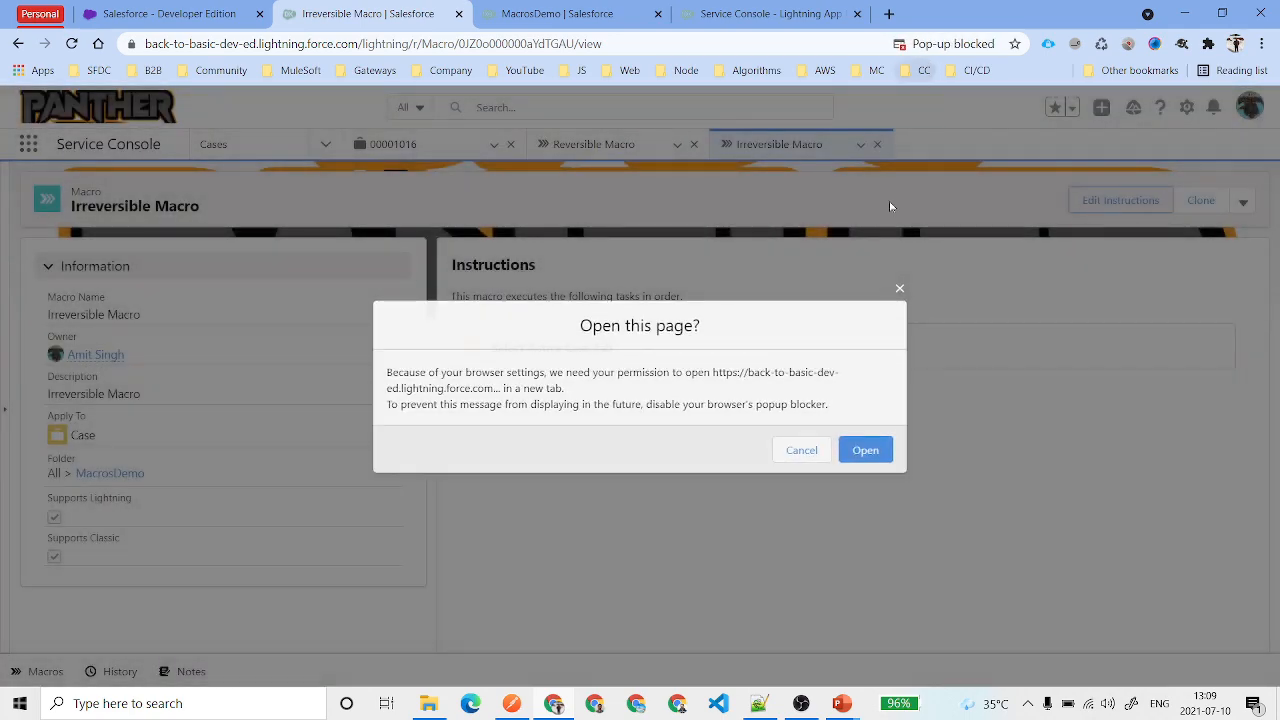
{"action": "left_click", "coordinate": [862, 452]}
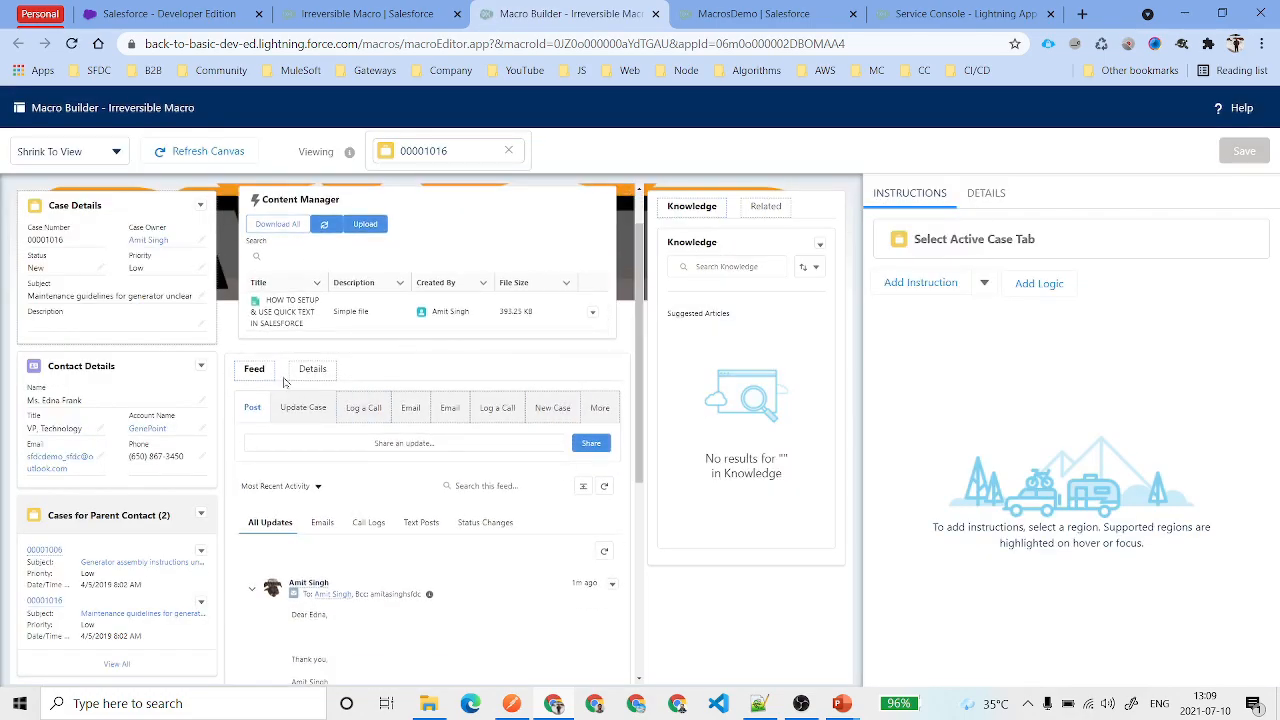
{"action": "left_click", "coordinate": [408, 407]}
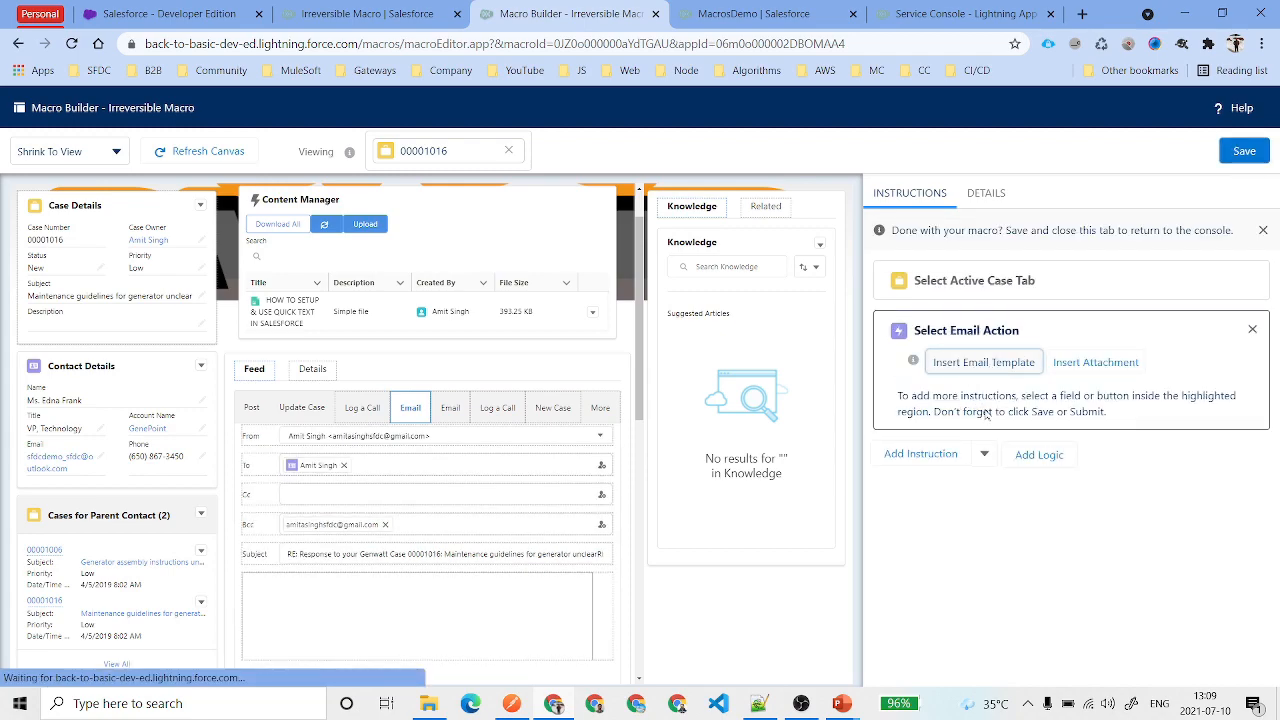
- Search the classic email templates for support and insert Support: Case Response into the Email action
{"action": "left_click", "coordinate": [983, 362]}
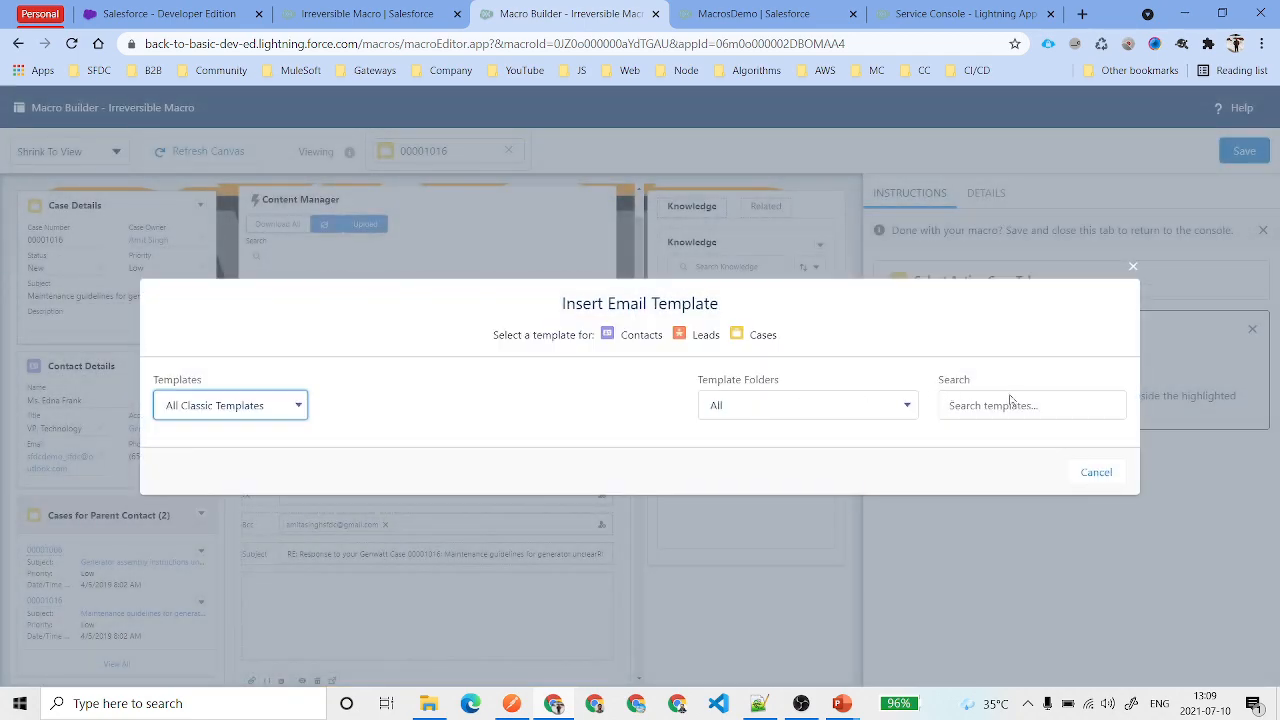
{"action": "type", "text": "cu"}
{"action": "type", "text": "ppor"}
{"action": "key", "text": "BackSpace"}
{"action": "key", "text": "BackSpace"}
{"action": "key", "text": "BackSpace"}
{"action": "key", "text": "BackSpace"}
{"action": "key", "text": "BackSpace"}
{"action": "key", "text": "BackSpace"}
{"action": "type", "text": "sup"}
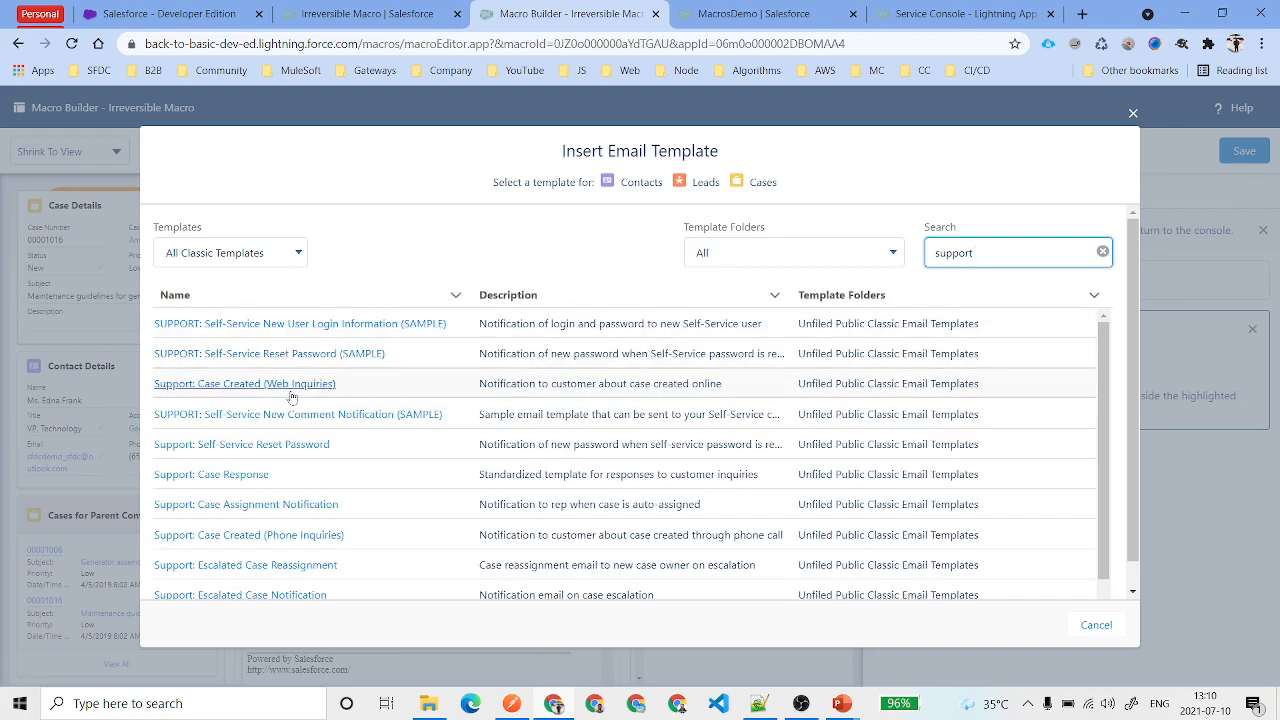
{"action": "left_click", "coordinate": [244, 480]}
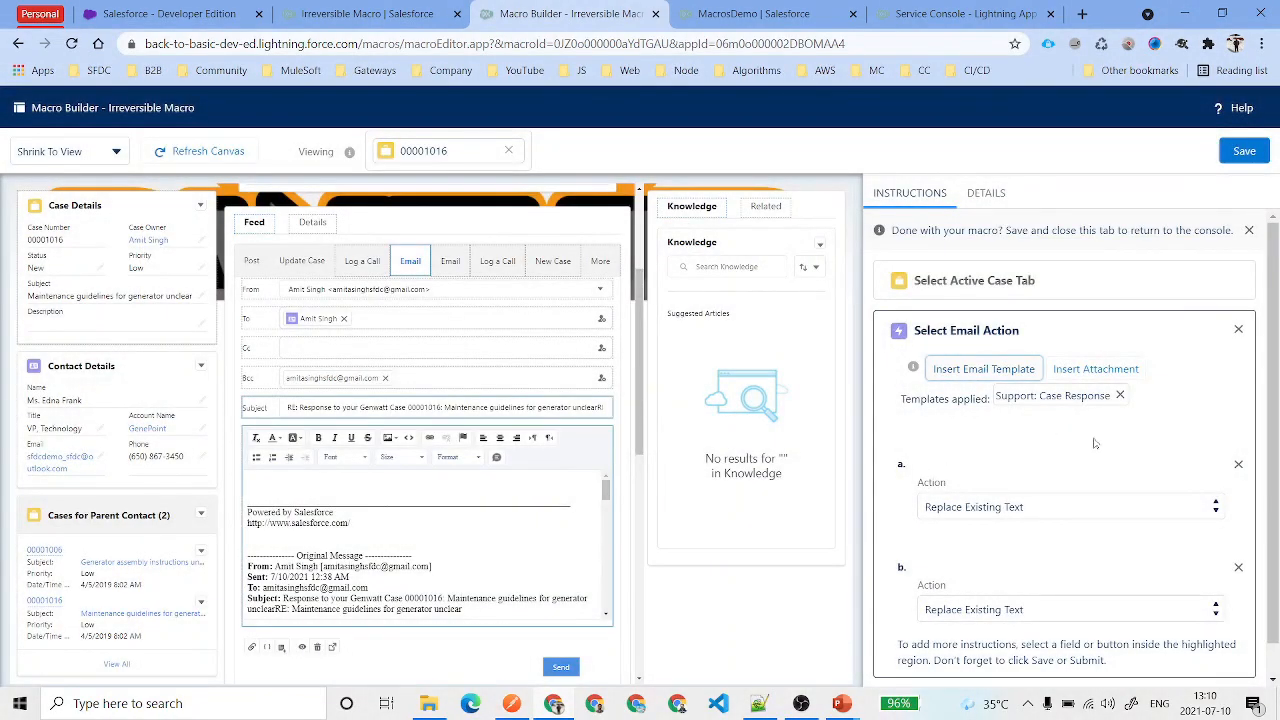
- Set the template's HTML body to Insert Before Existing Text and add sending the email as a submit instruction
{"action": "scroll", "coordinate": [1074, 523], "scroll_direction": "down", "scroll_amount": 5}
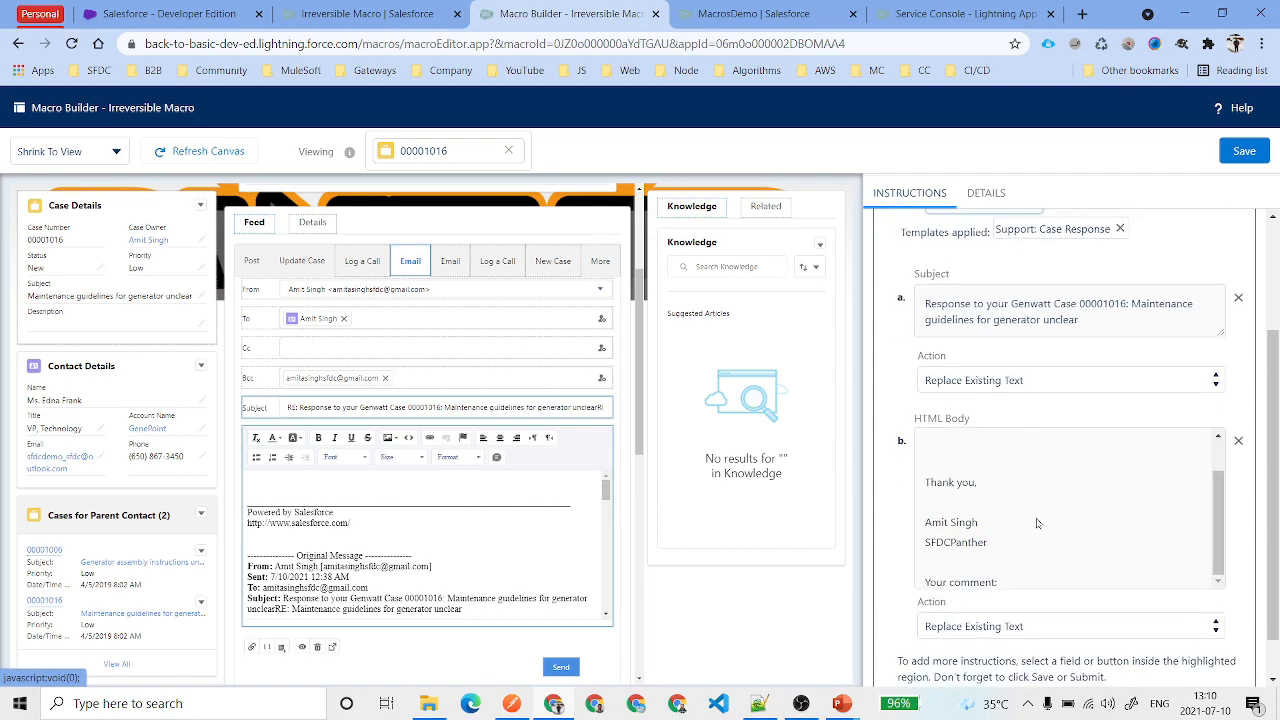
{"action": "left_click", "coordinate": [1038, 575]}
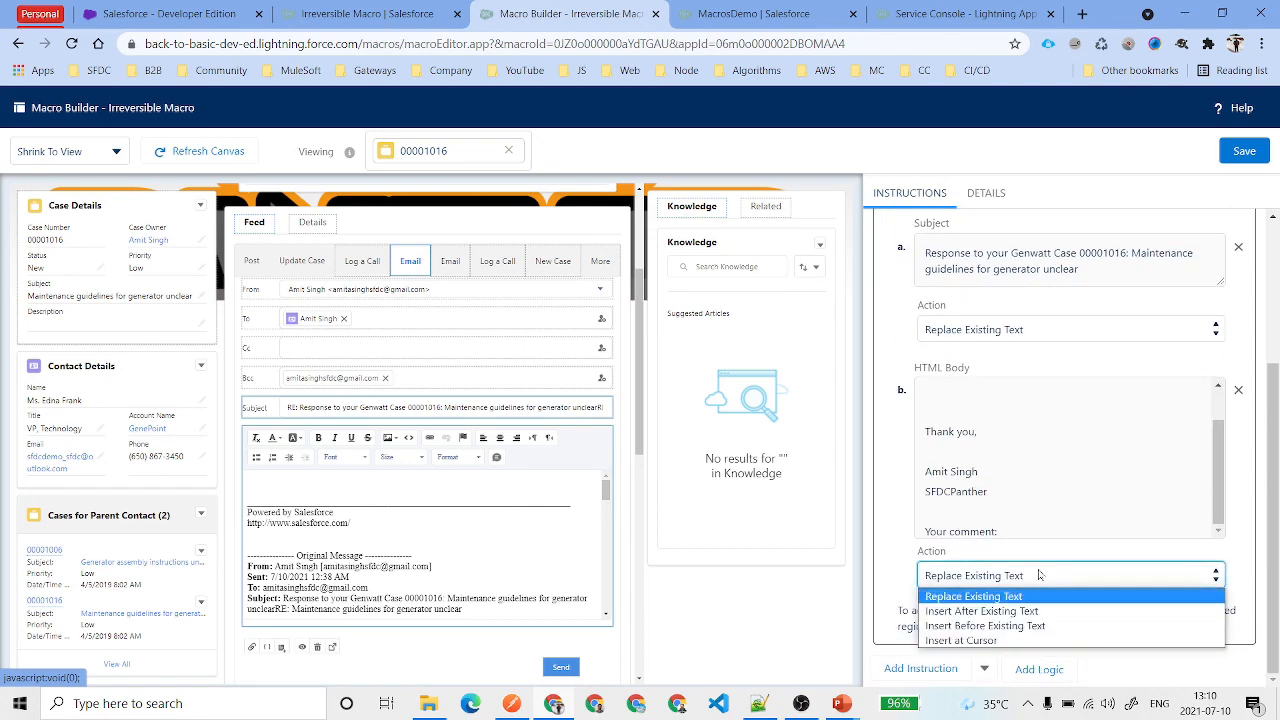
{"action": "left_click", "coordinate": [1017, 627]}
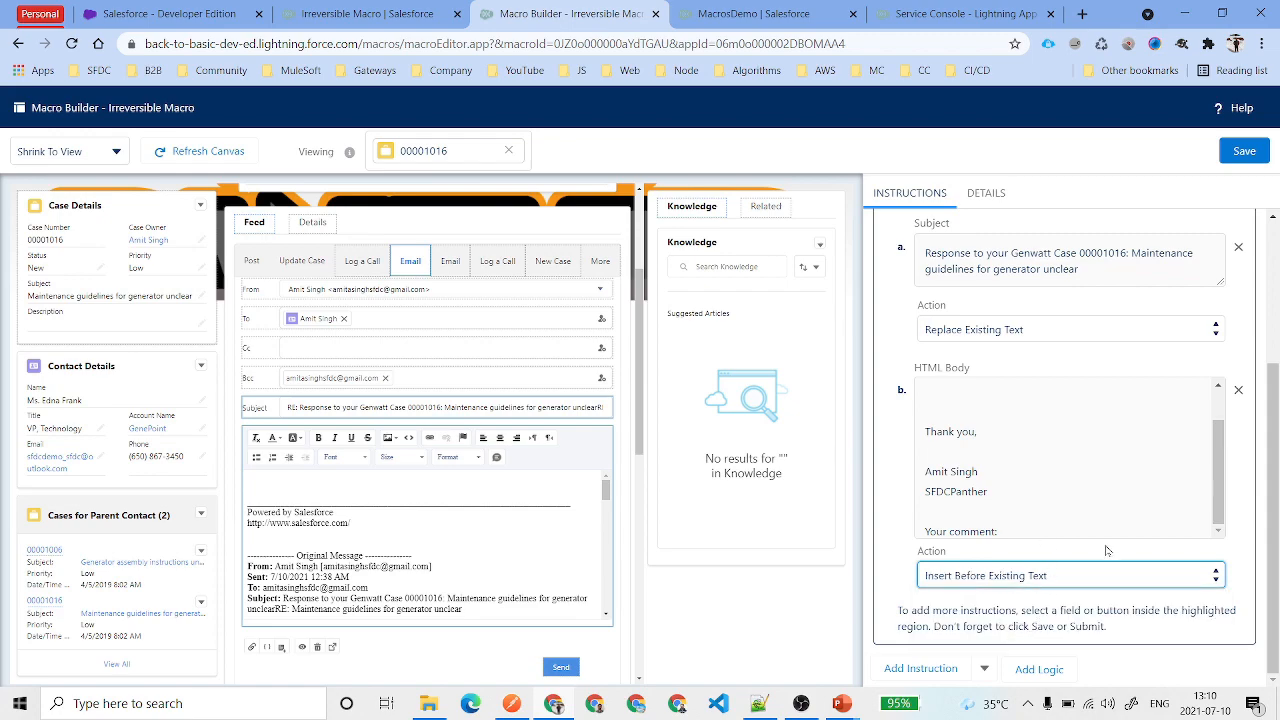
{"action": "left_click", "coordinate": [557, 668]}
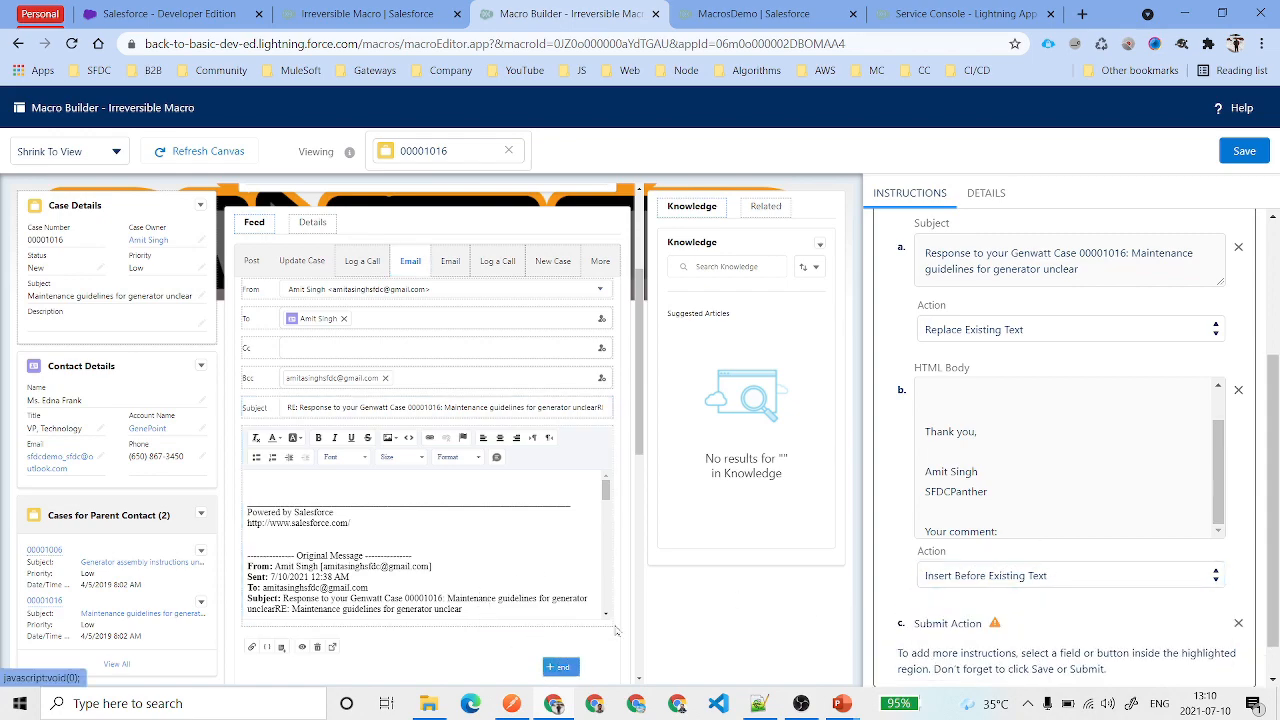
{"action": "scroll", "coordinate": [1008, 484], "scroll_direction": "down", "scroll_amount": 1}
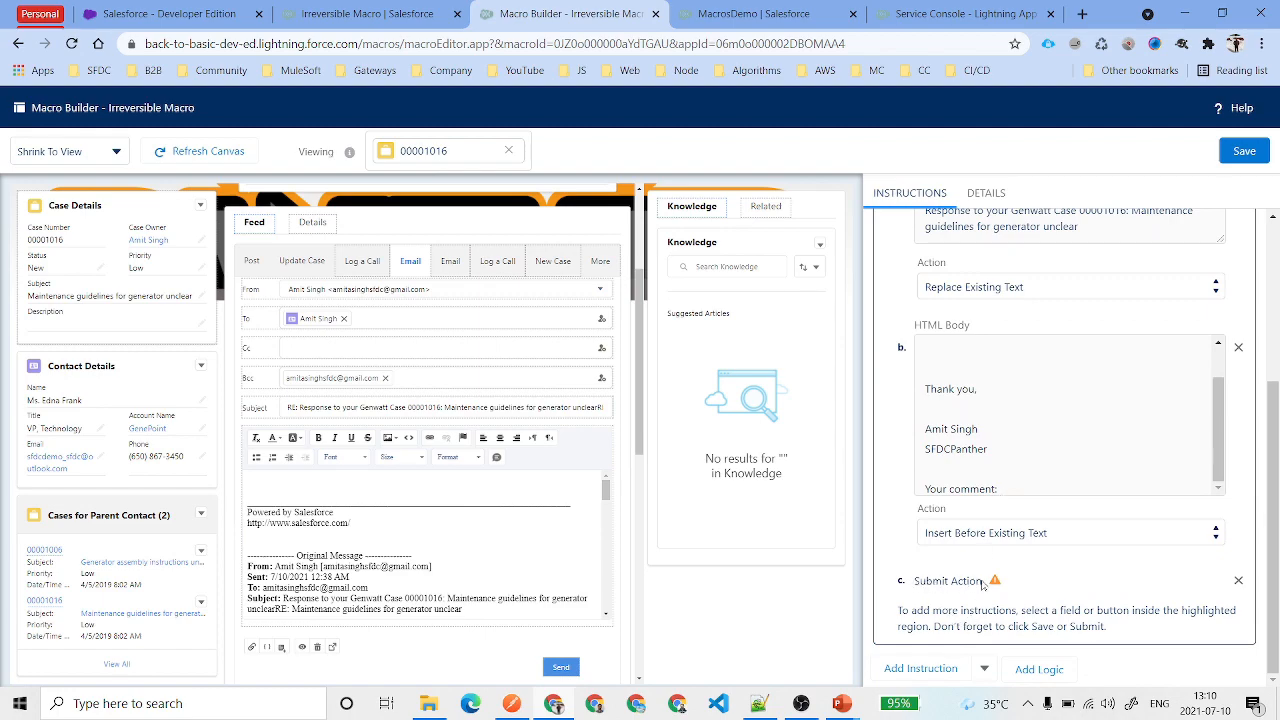
- Add a Log a Call action with the subject Email and the Greeting quick text as comments, and save the macro
{"action": "left_click", "coordinate": [483, 259]}
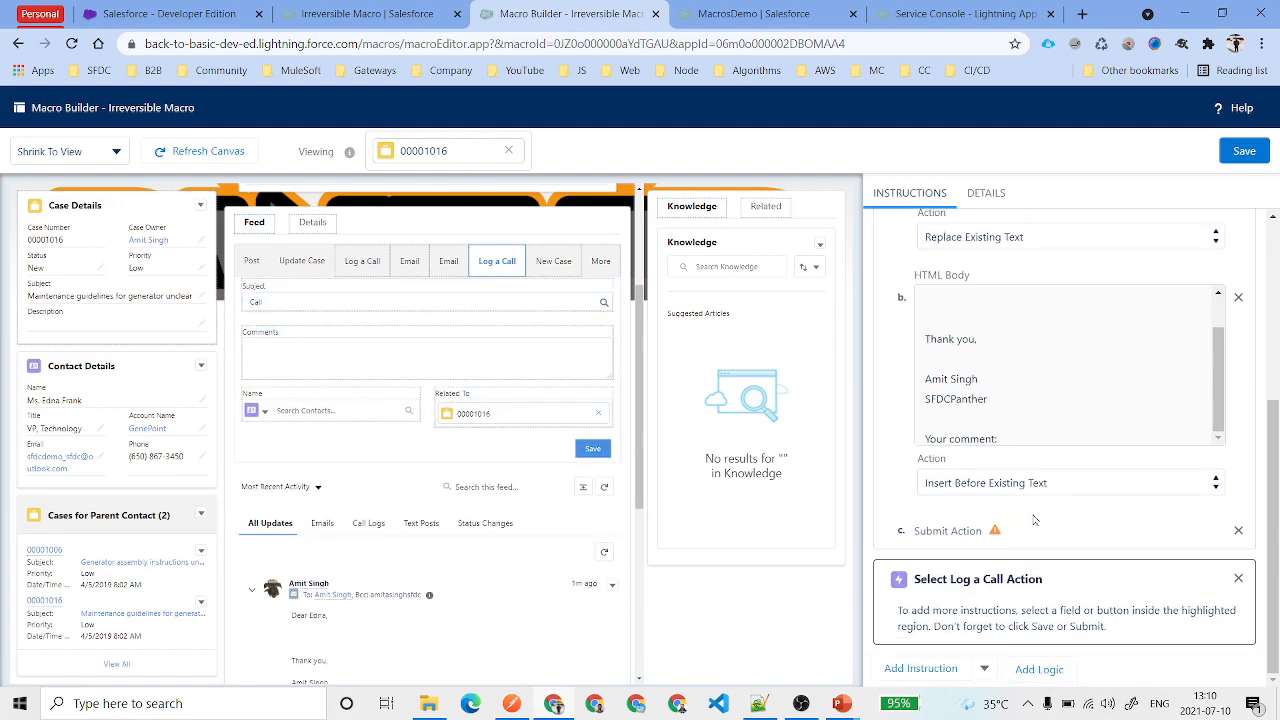
{"action": "left_click", "coordinate": [352, 300]}
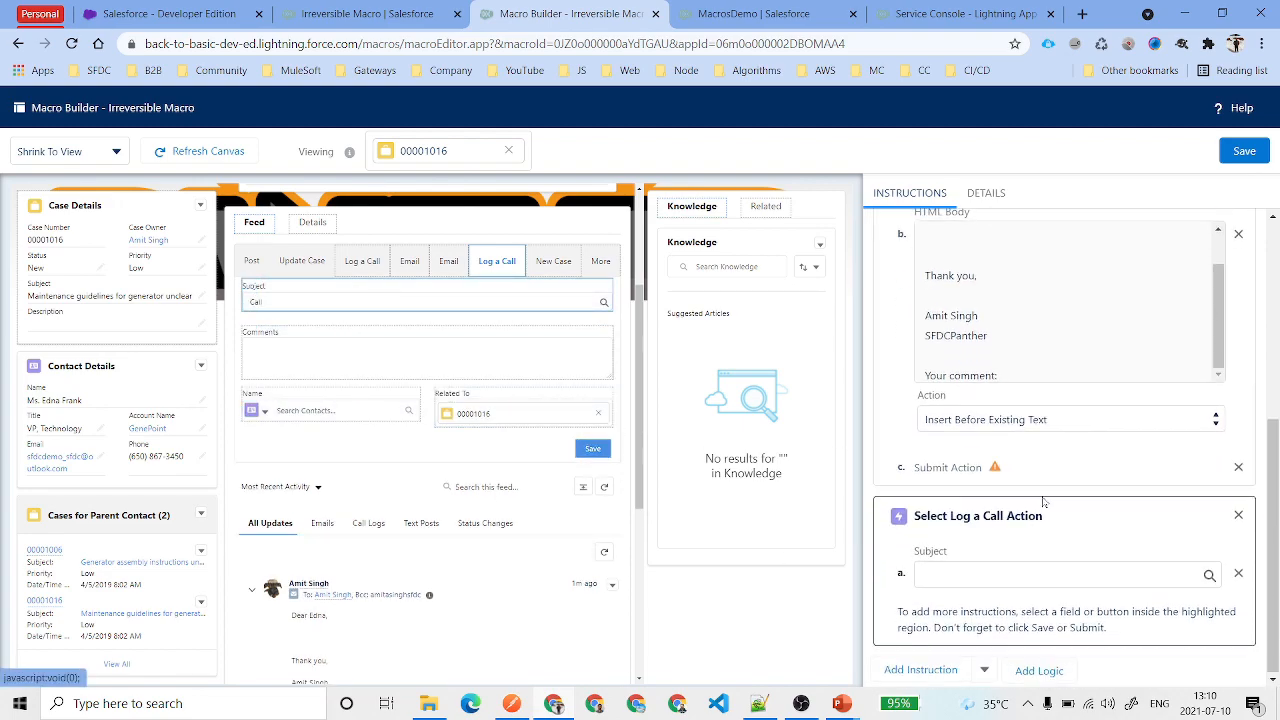
{"action": "left_click", "coordinate": [990, 573]}
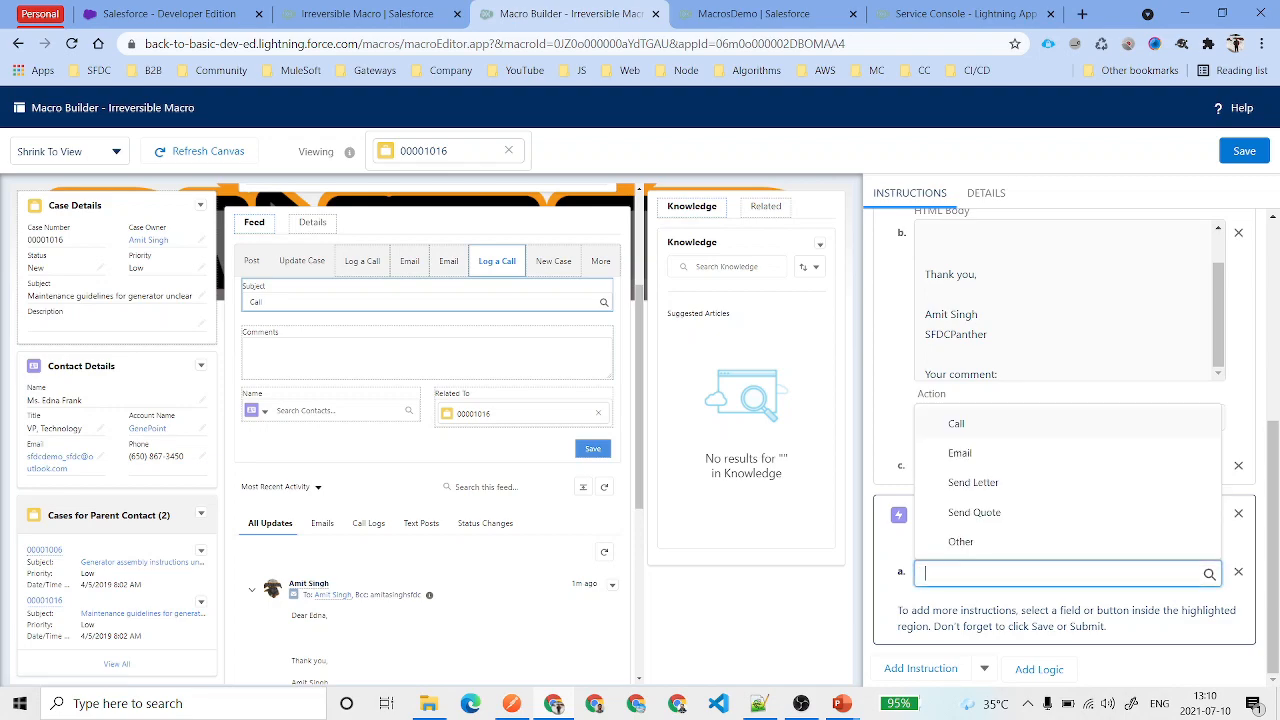
{"action": "left_click", "coordinate": [960, 453]}
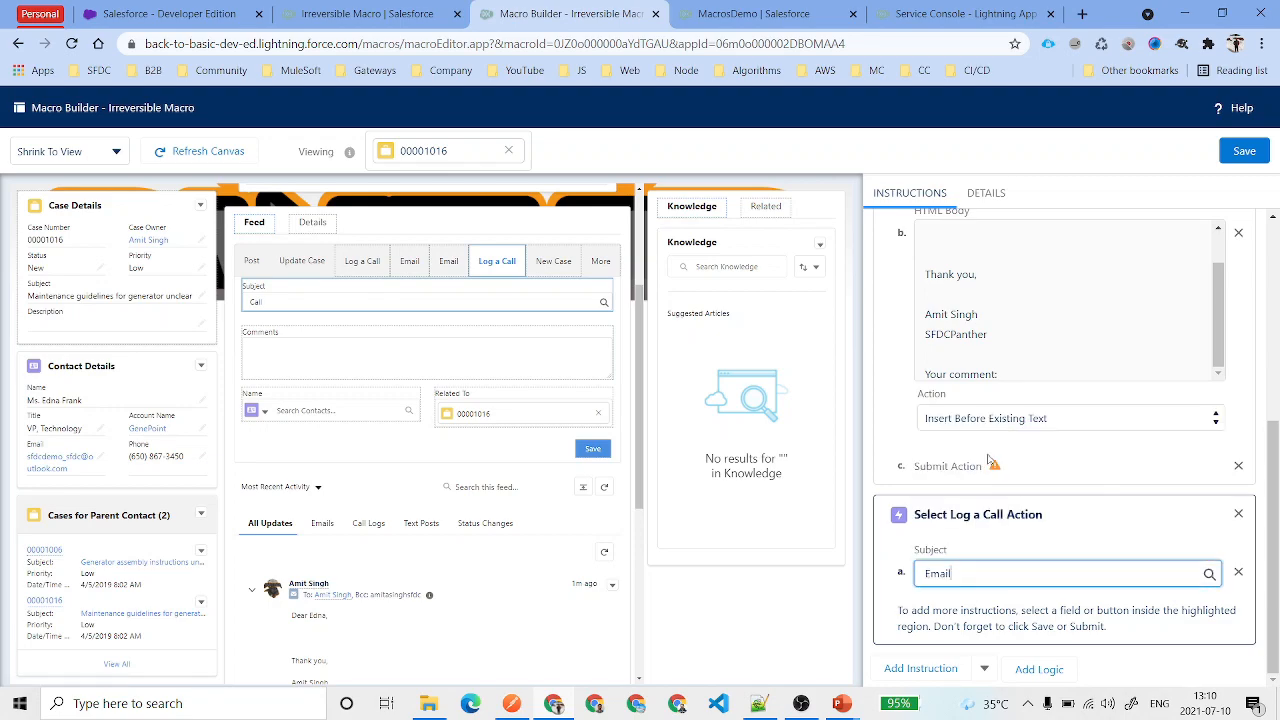
{"action": "left_click", "coordinate": [333, 366]}
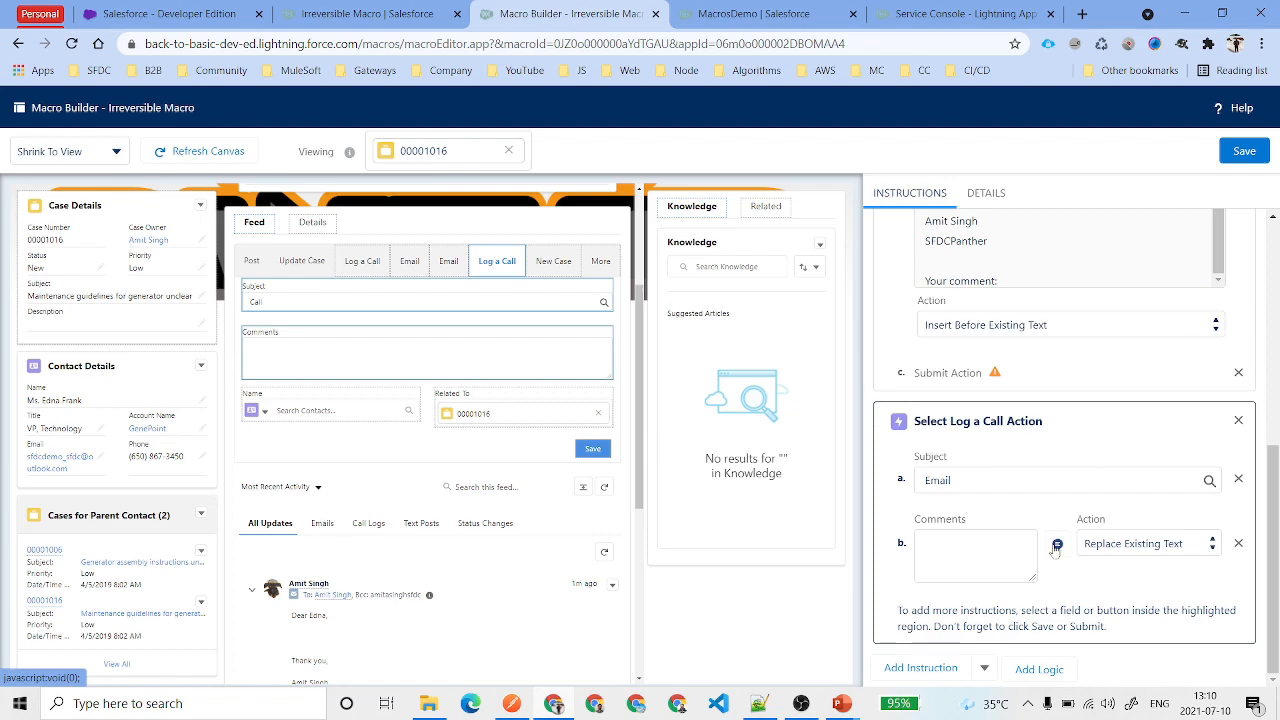
{"action": "left_click", "coordinate": [1062, 548]}
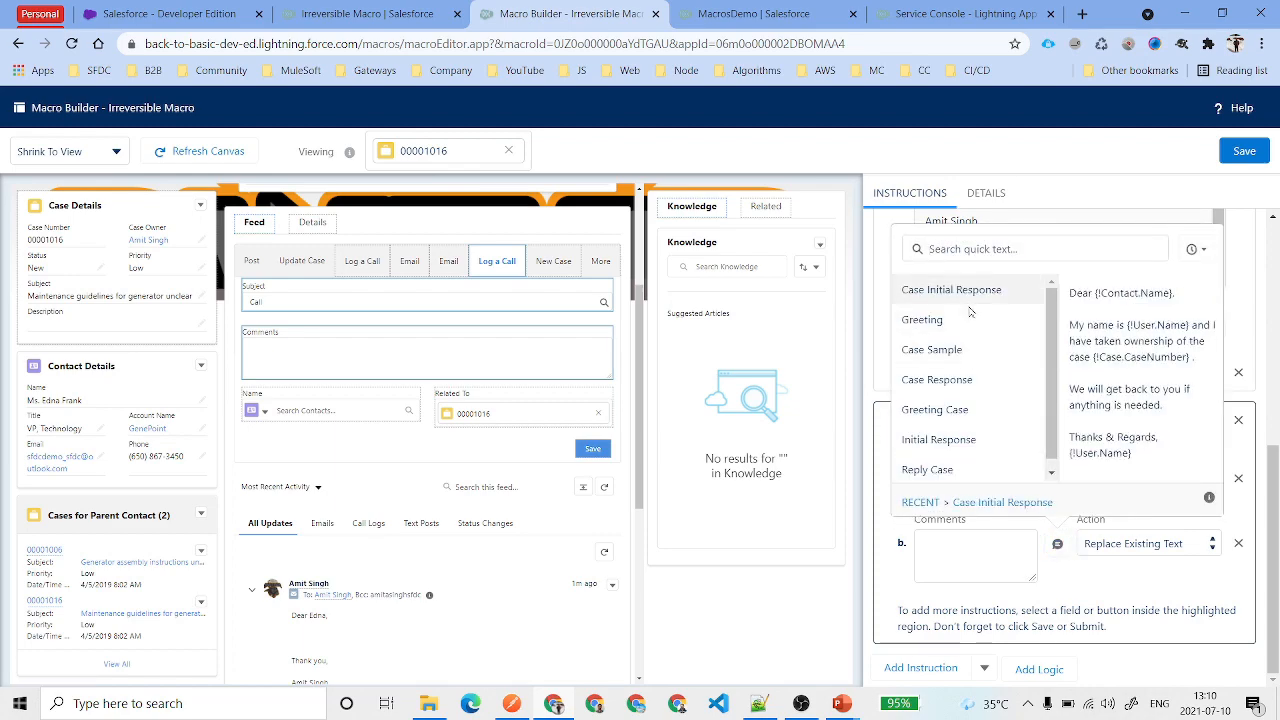
{"action": "left_click", "coordinate": [930, 290]}
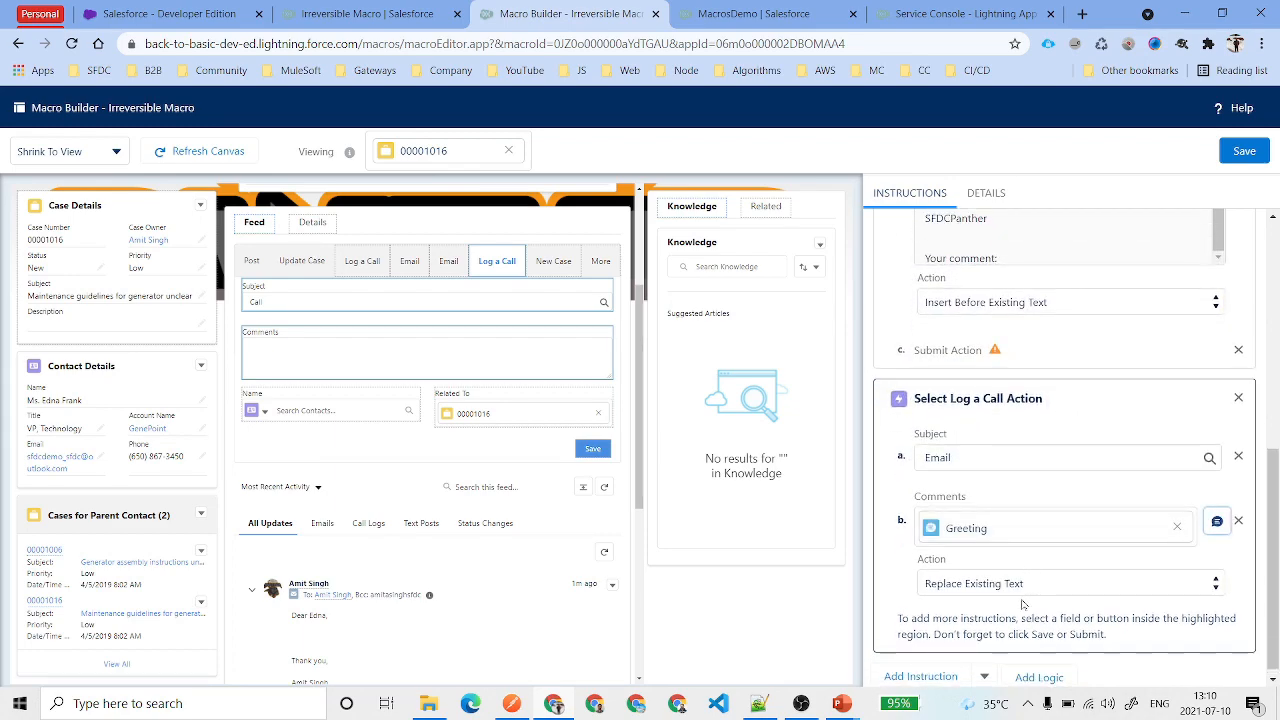
{"action": "left_click", "coordinate": [1244, 151]}
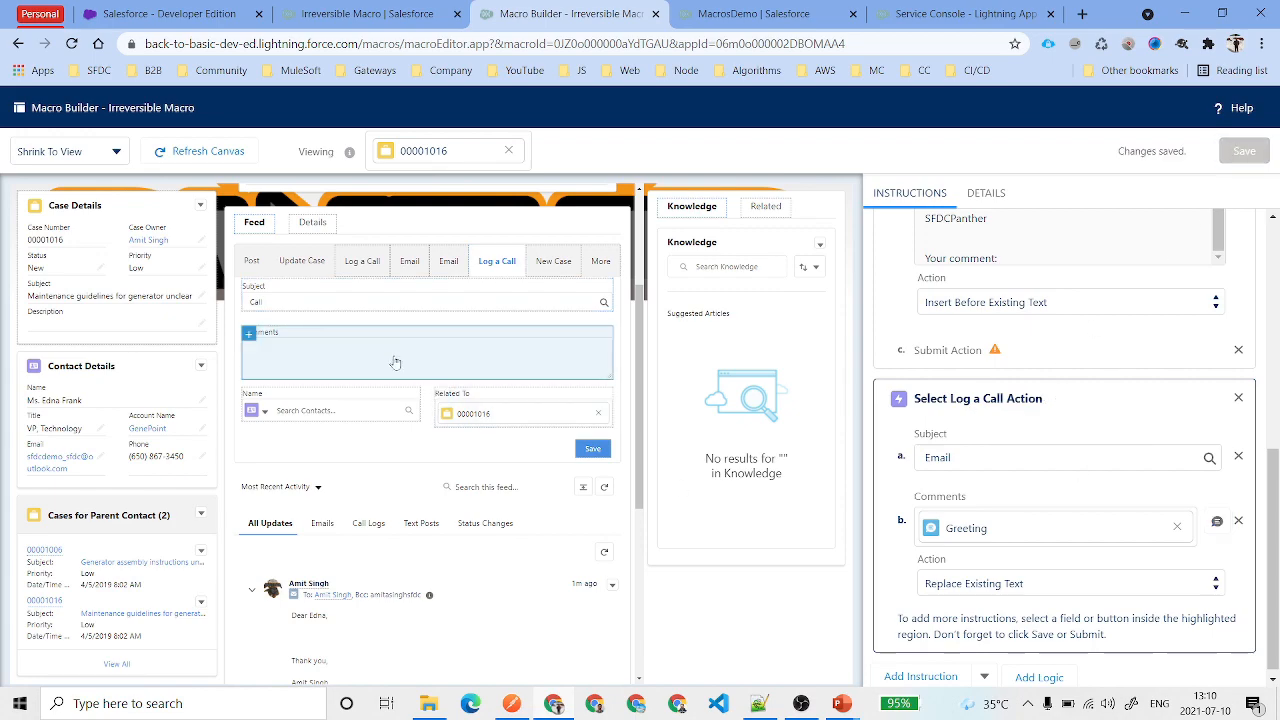
- Add a submit instruction inside the existing Log a Call action, remove the separate duplicate action, and save the macro
{"action": "left_click", "coordinate": [591, 449]}
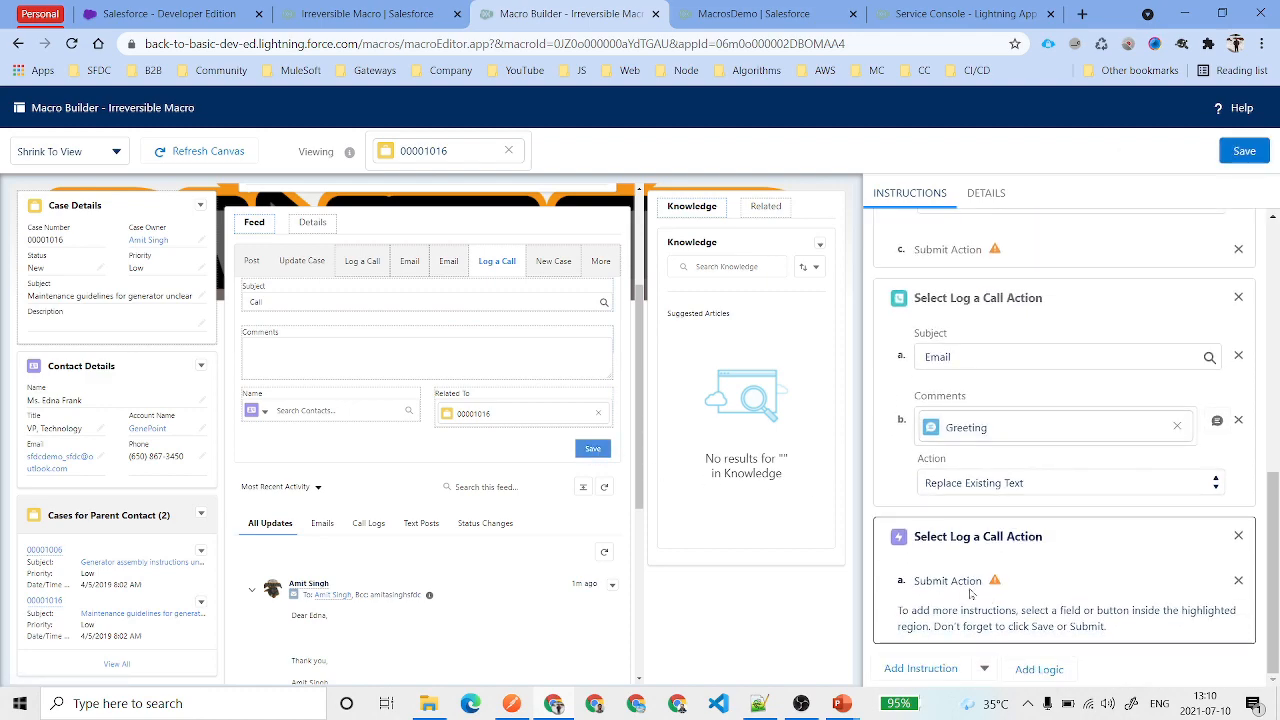
{"action": "left_click", "coordinate": [1238, 536]}
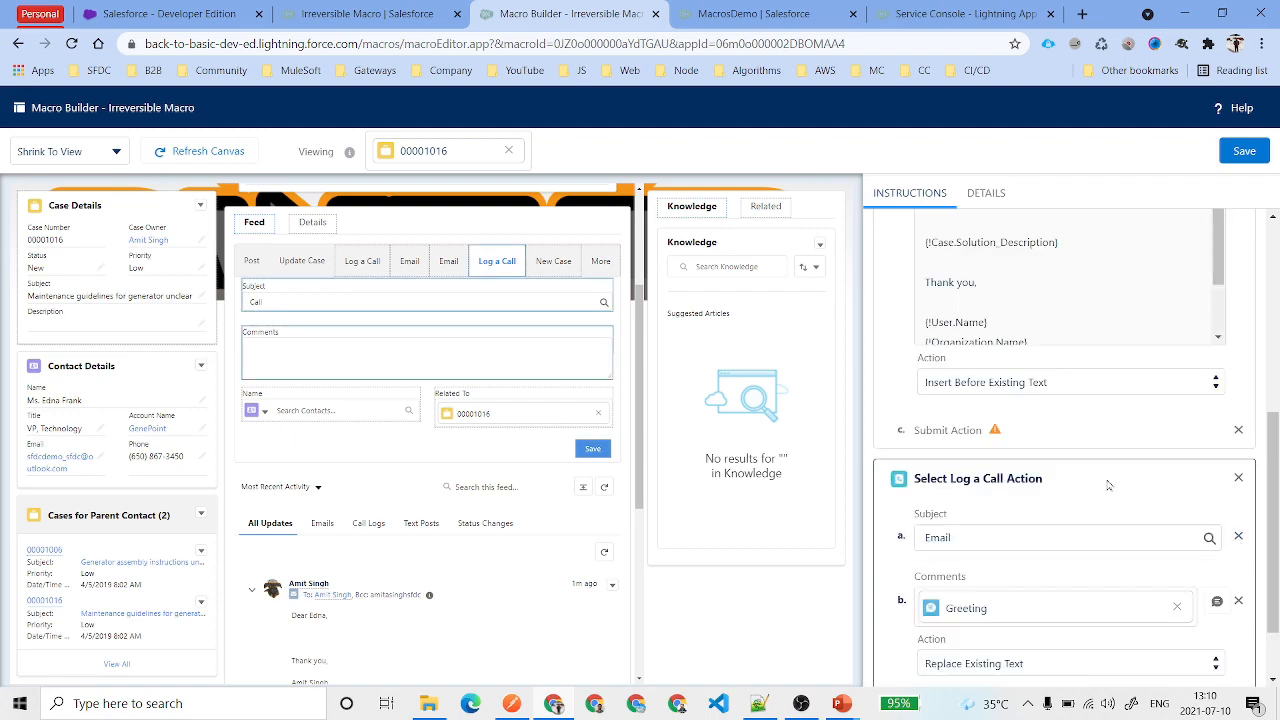
{"action": "scroll", "coordinate": [1060, 540], "scroll_direction": "down", "scroll_amount": 2}
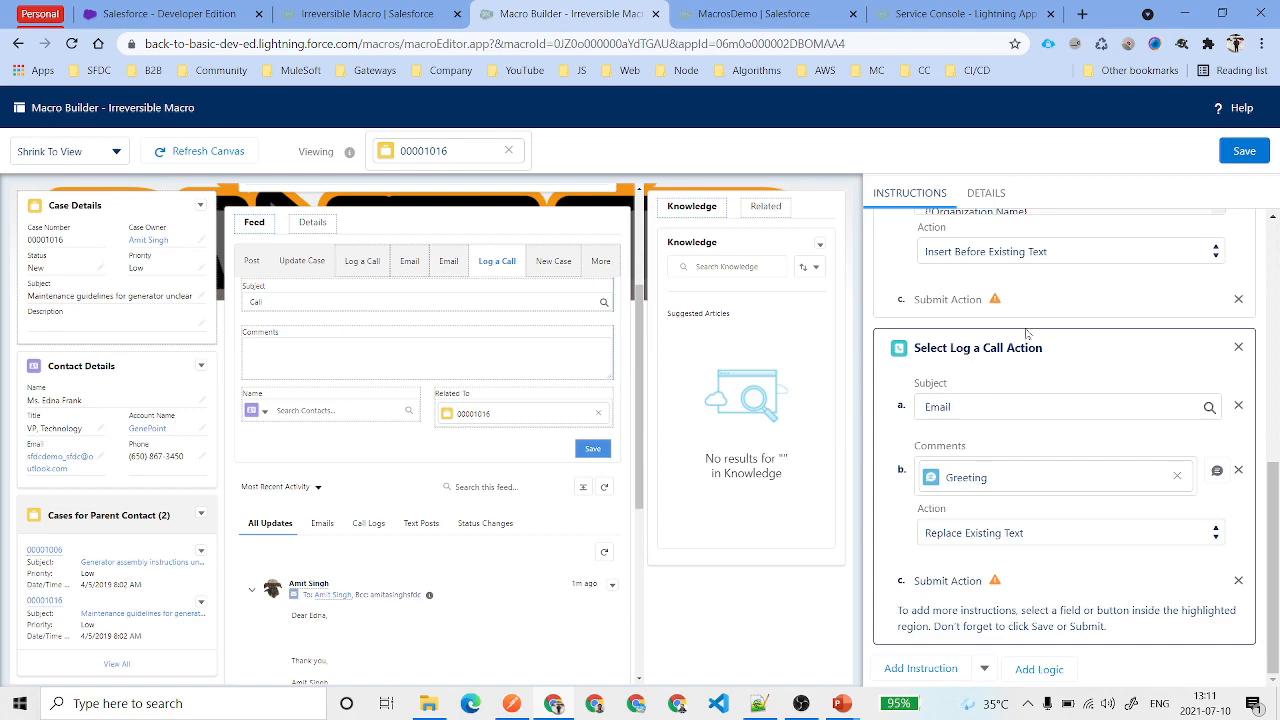
{"action": "left_click", "coordinate": [1244, 151]}
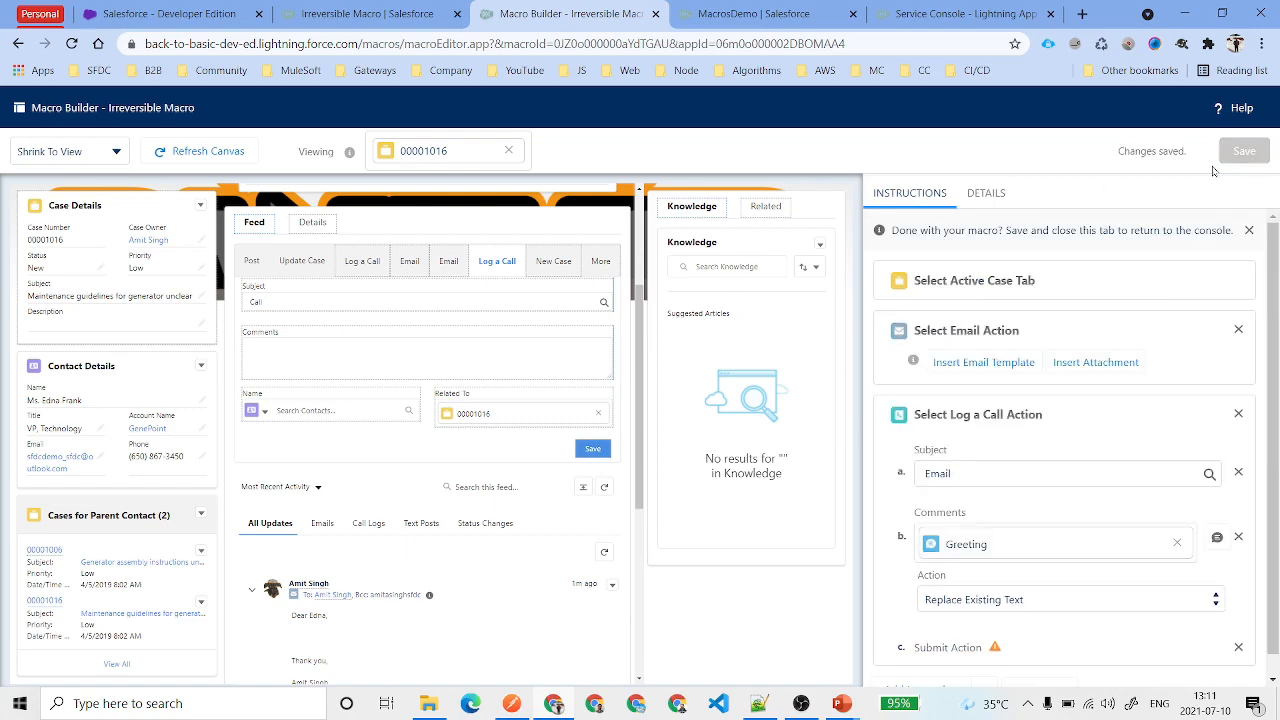
- Return to the Irreversible Macro record, reload it, and review its Email and Log a Call instructions
{"action": "left_click", "coordinate": [367, 13]}
{"action": "left_click", "coordinate": [72, 44]}
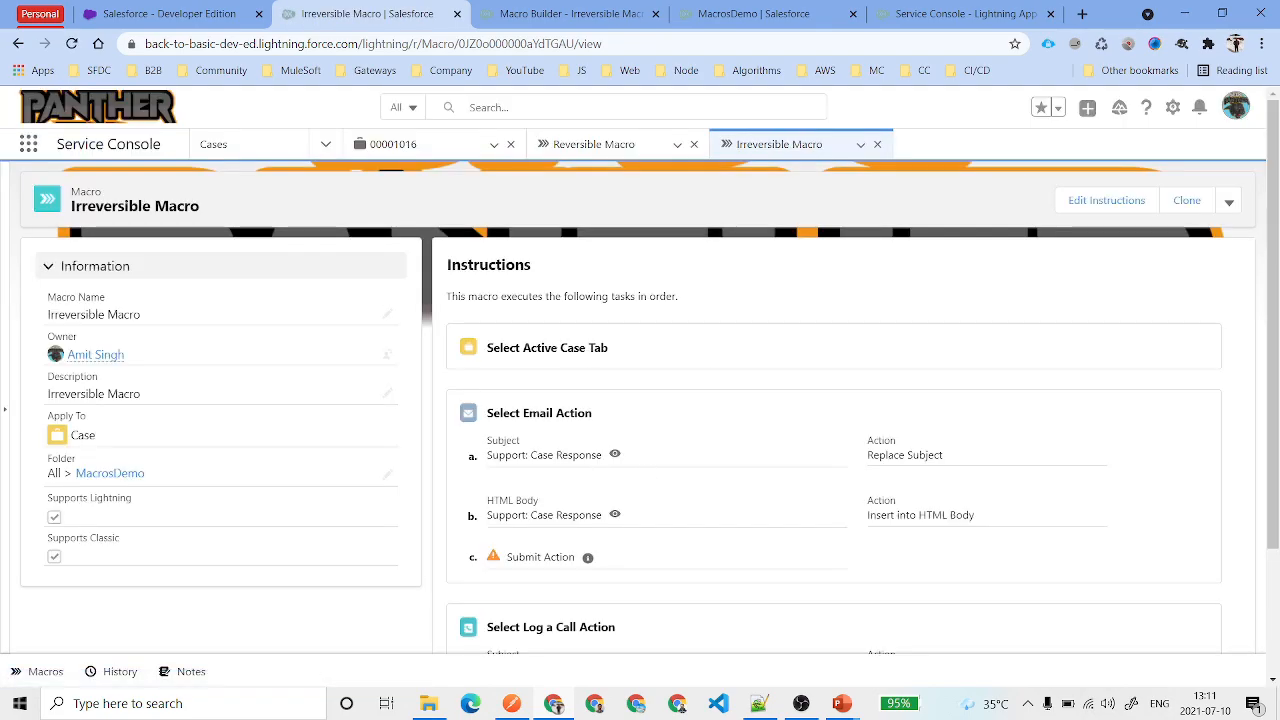
{"action": "scroll", "coordinate": [606, 500], "scroll_direction": "down", "scroll_amount": 2}
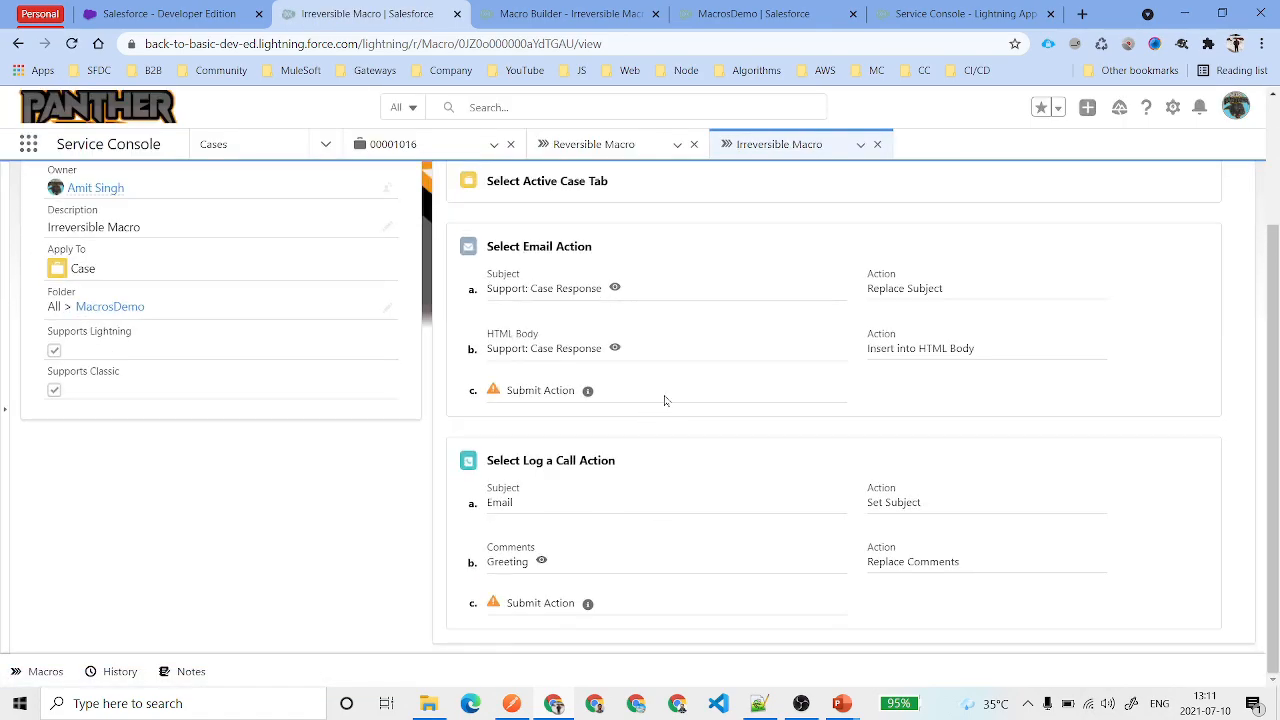
- Run the Irreversible Macro on the open case record and check its executed Email and Log a Call instructions
{"action": "scroll", "coordinate": [664, 400], "scroll_direction": "up", "scroll_amount": 3}
{"action": "left_click", "coordinate": [395, 144]}
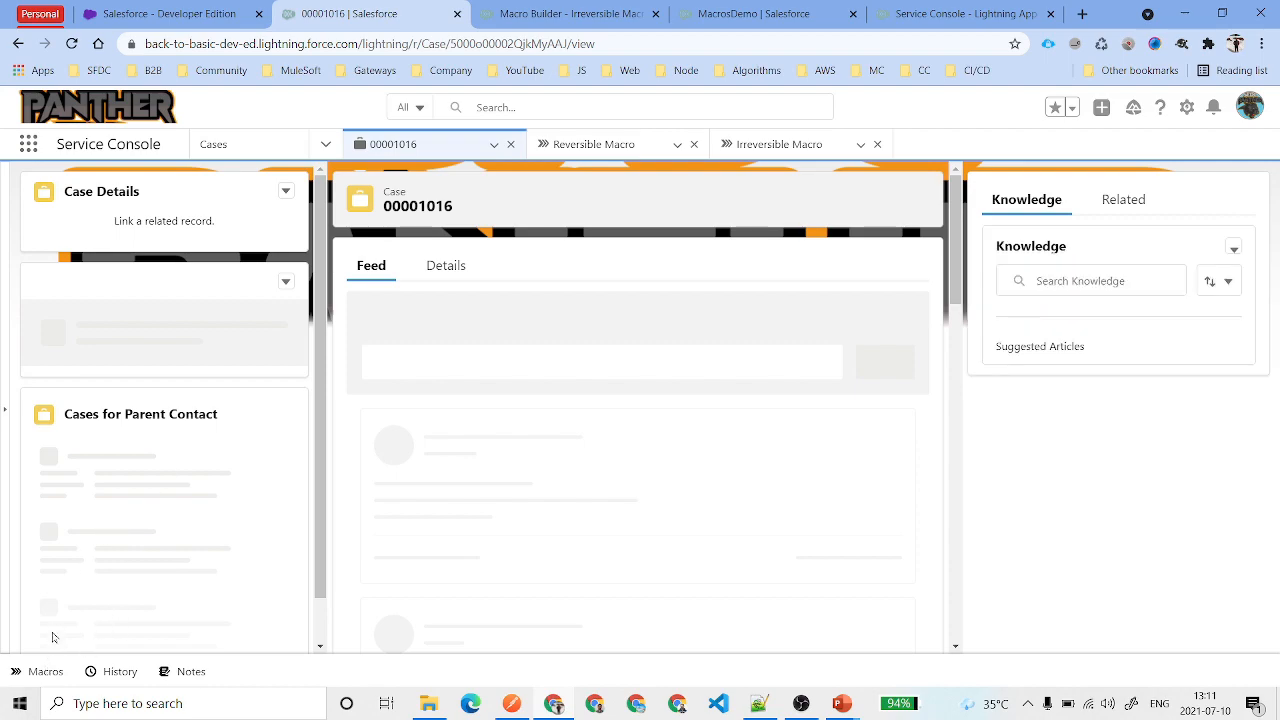
{"action": "left_click", "coordinate": [45, 668]}
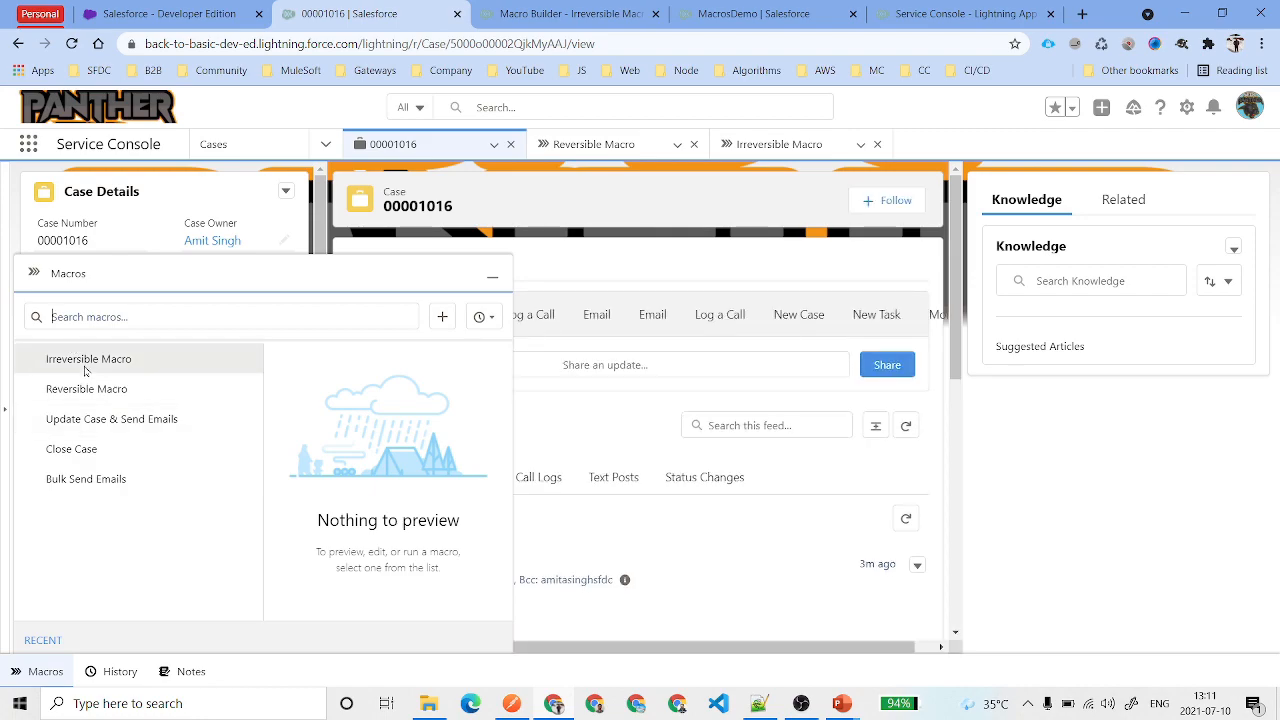
{"action": "left_click", "coordinate": [88, 360]}
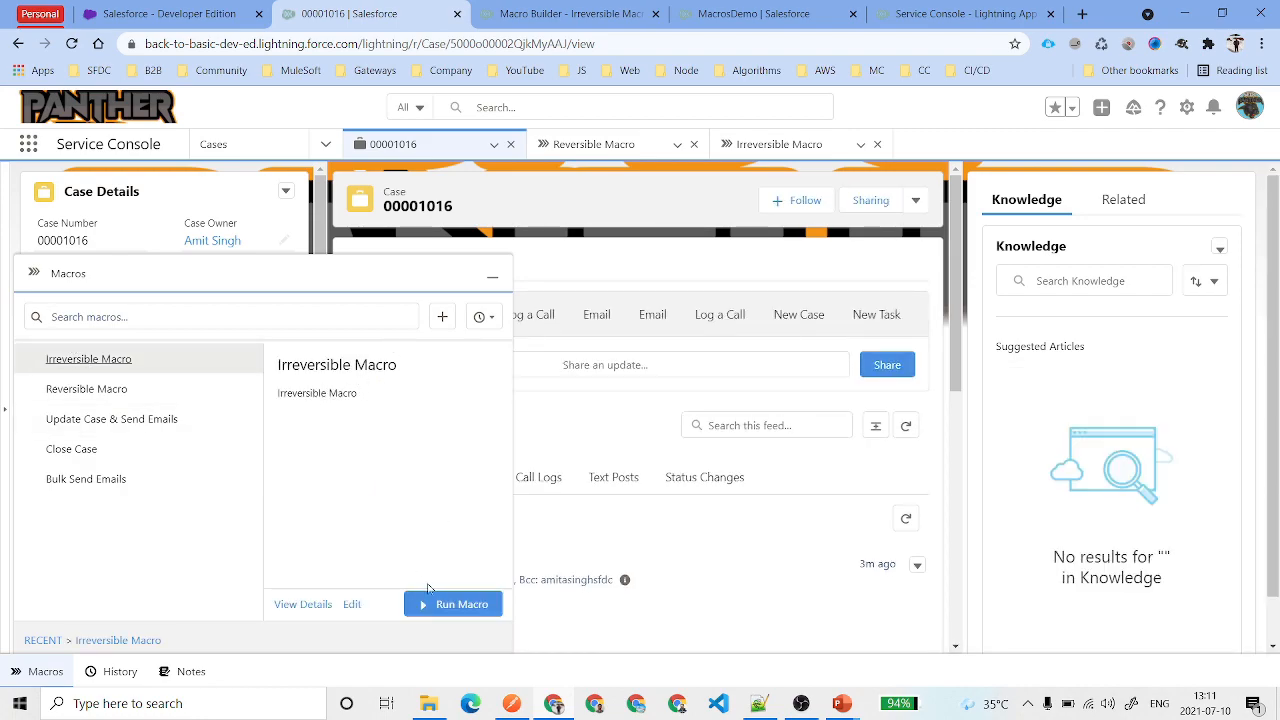
{"action": "left_click", "coordinate": [452, 606]}
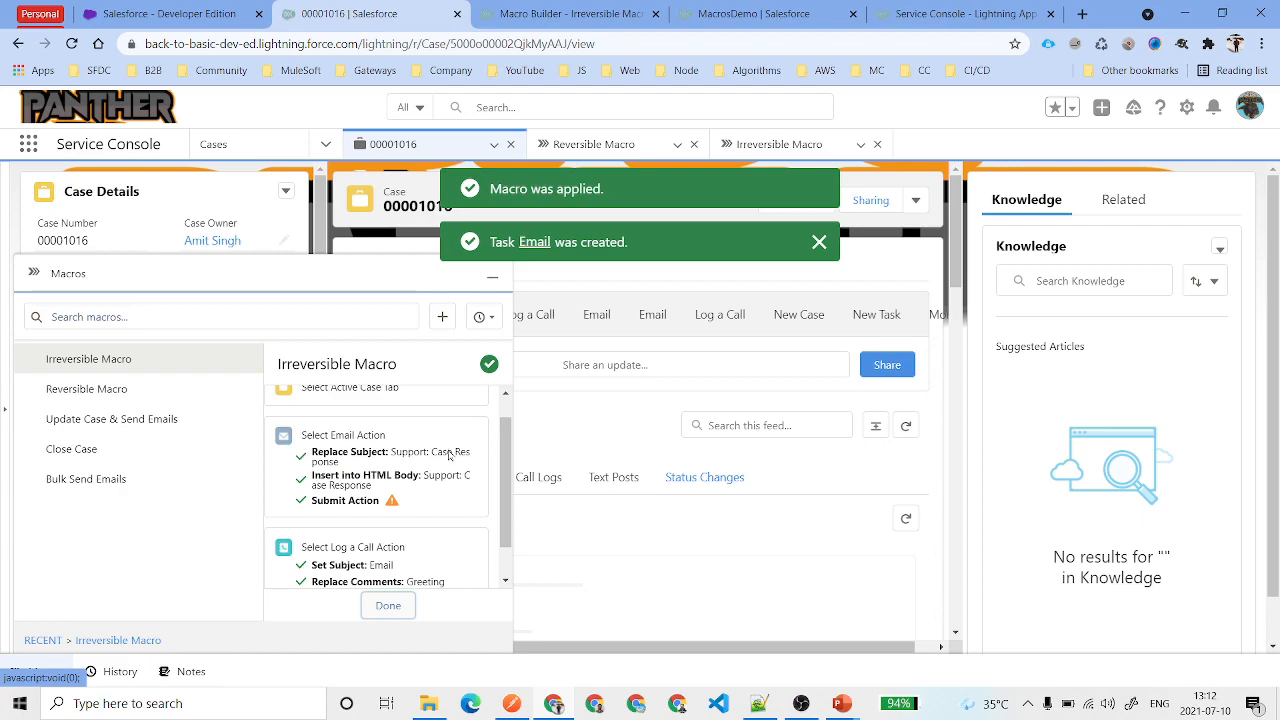
{"action": "scroll", "coordinate": [448, 453], "scroll_direction": "down", "scroll_amount": 1}
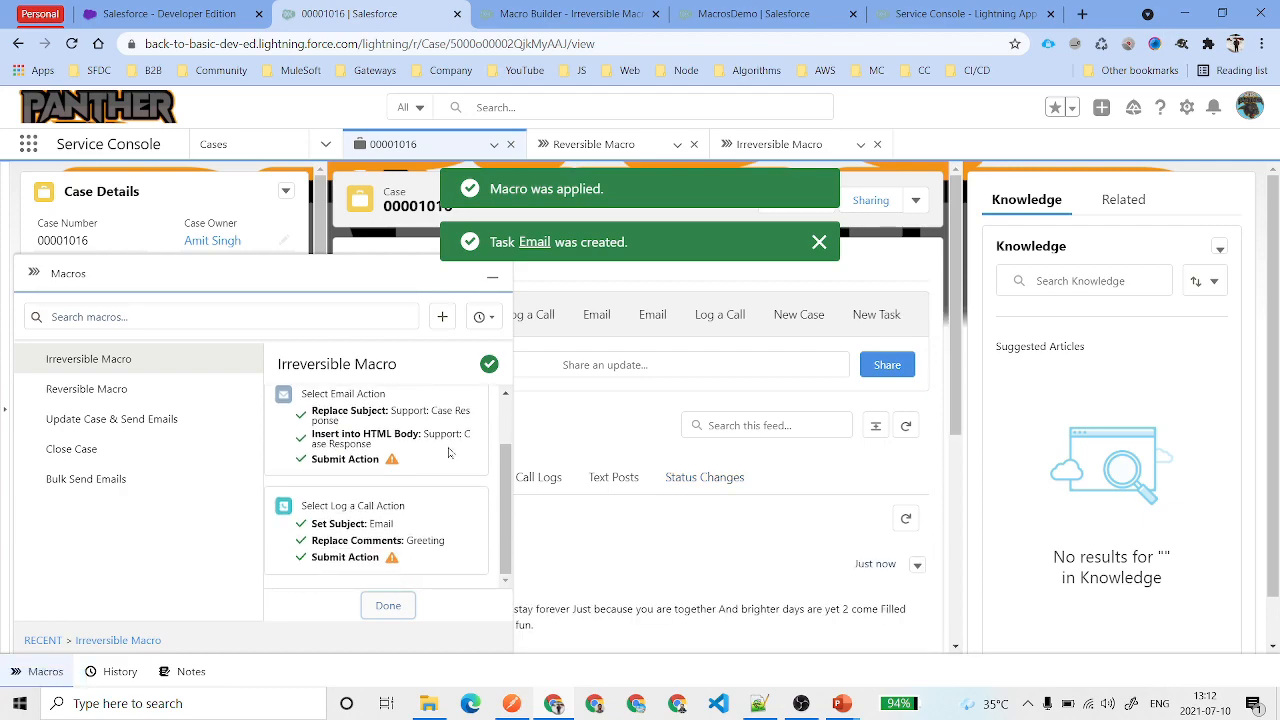
- Minimize the macros utility and review the case feed for the newly logged call and sent email
{"action": "left_click", "coordinate": [492, 279]}
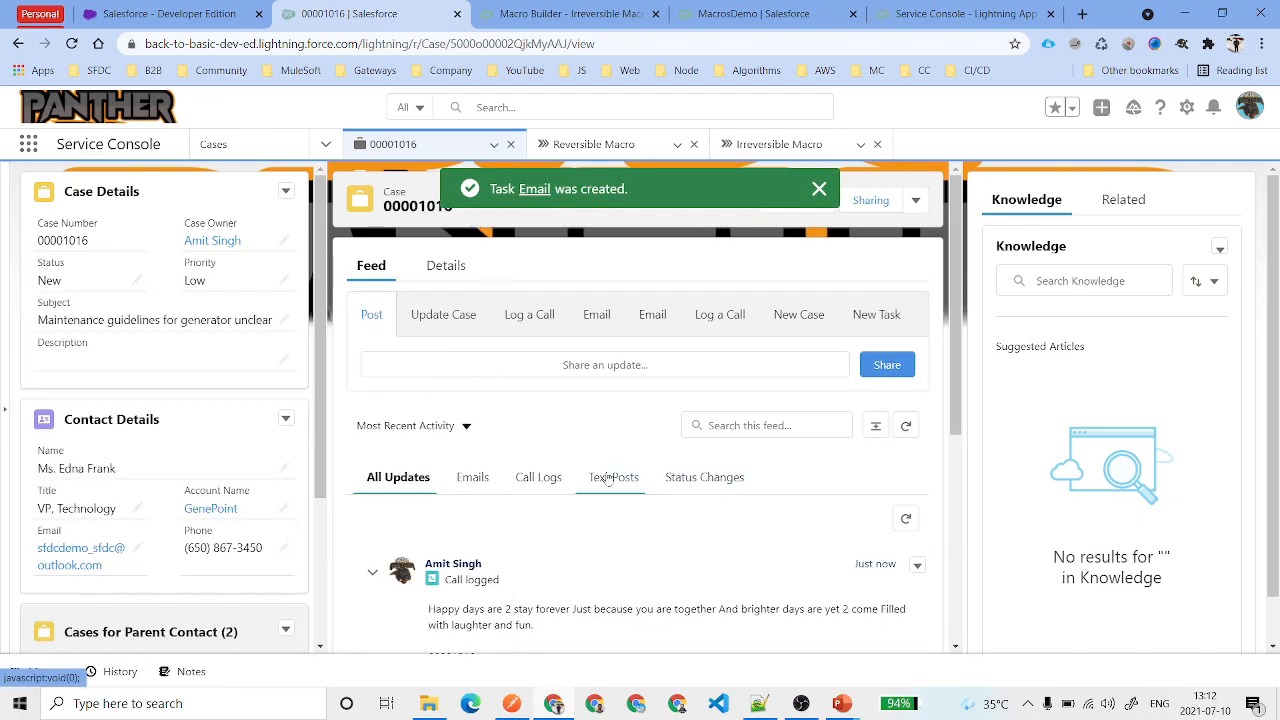
{"action": "scroll", "coordinate": [620, 470], "scroll_direction": "down", "scroll_amount": 3}
{"action": "scroll", "coordinate": [562, 454], "scroll_direction": "down", "scroll_amount": 1}
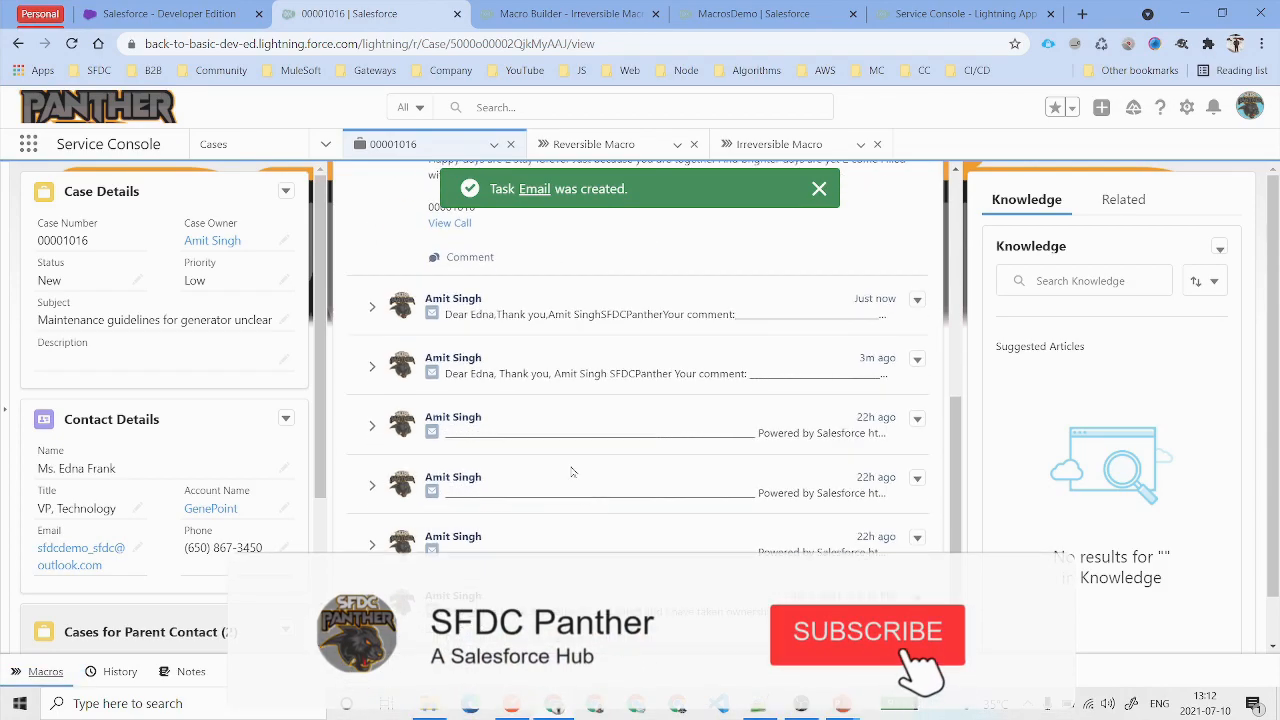
{"action": "scroll", "coordinate": [592, 514], "scroll_direction": "up", "scroll_amount": 6}
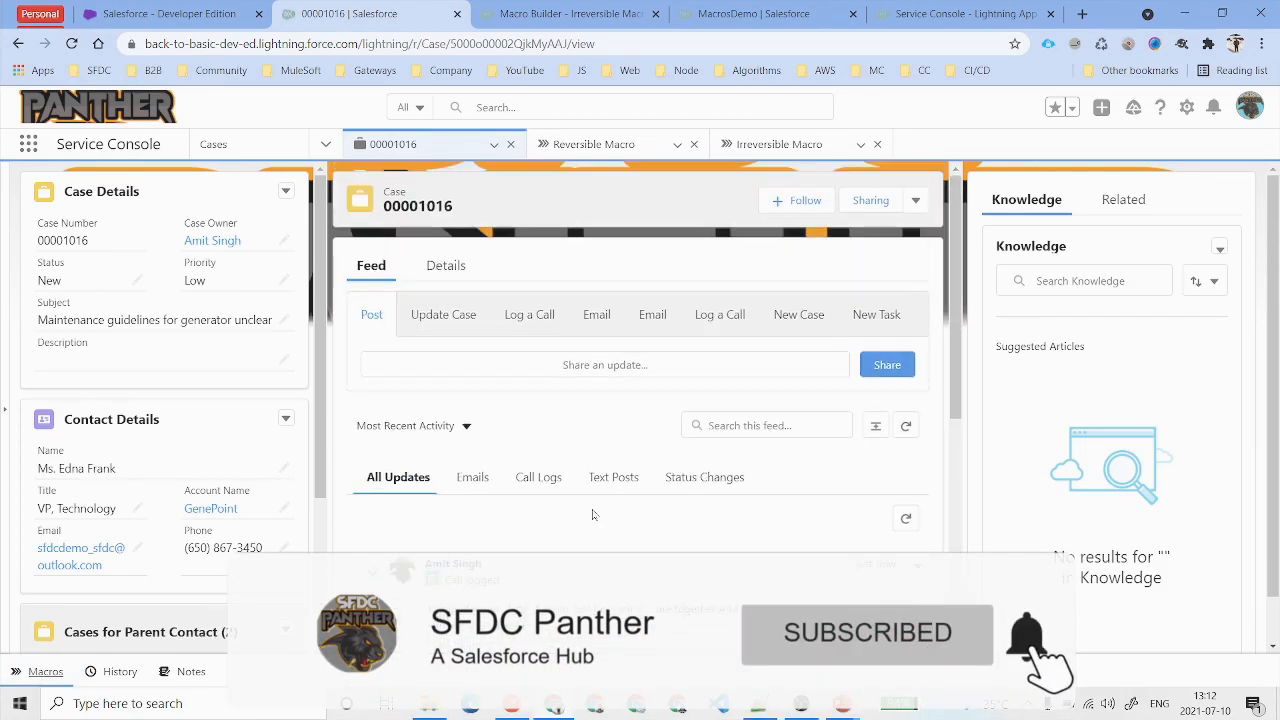